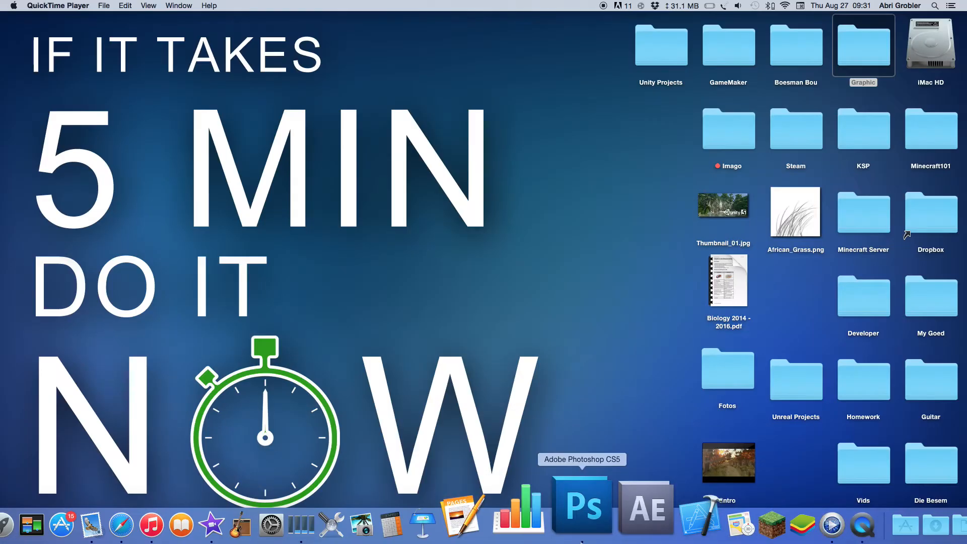
- Switch to Unity and start a new project named TerrainTutorial
{"action": "key", "text": "F4"}
{"action": "scroll", "coordinate": [586, 282], "scroll_direction": "right", "scroll_amount": 3}
{"action": "scroll", "coordinate": [591, 277], "scroll_direction": "right", "scroll_amount": 3}
{"action": "left_click", "coordinate": [157, 66]}
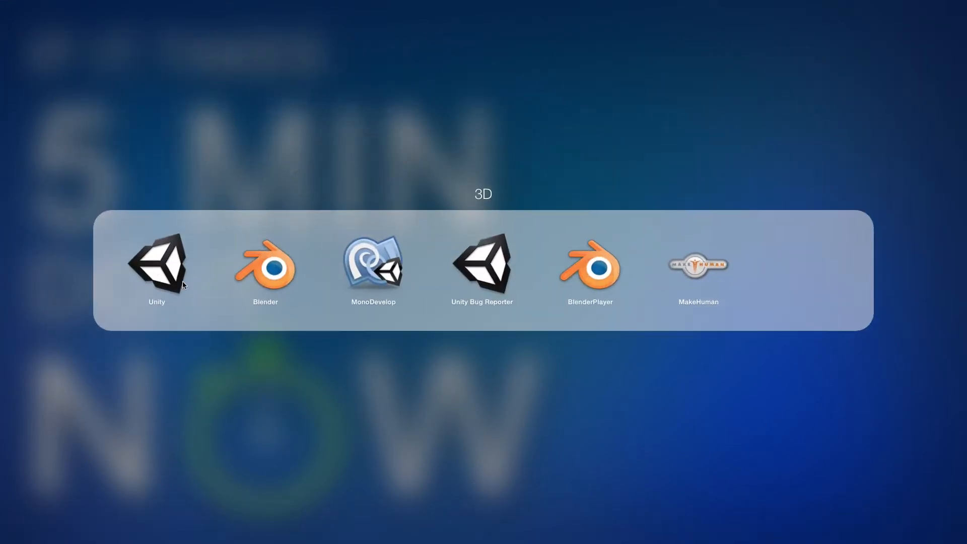
{"action": "left_click", "coordinate": [166, 269]}
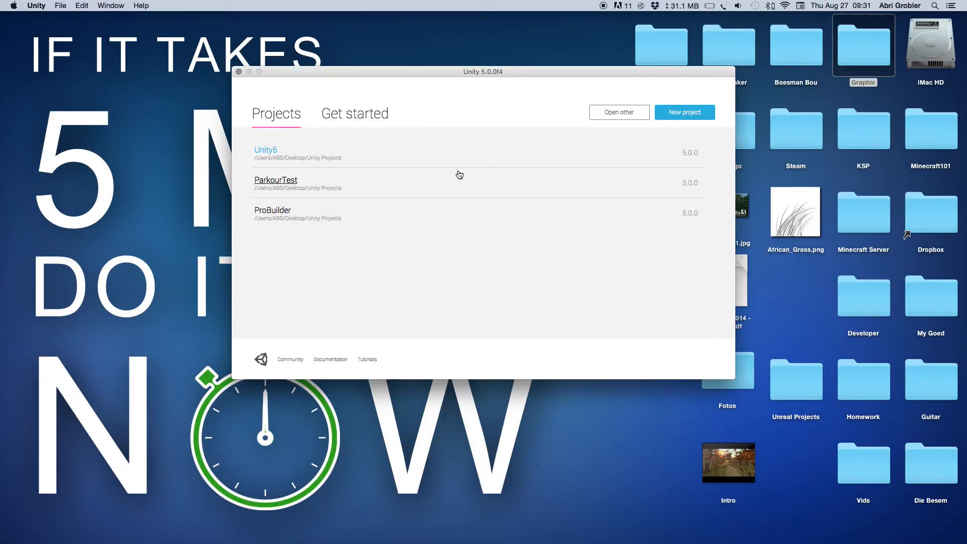
{"action": "left_click", "coordinate": [669, 114]}
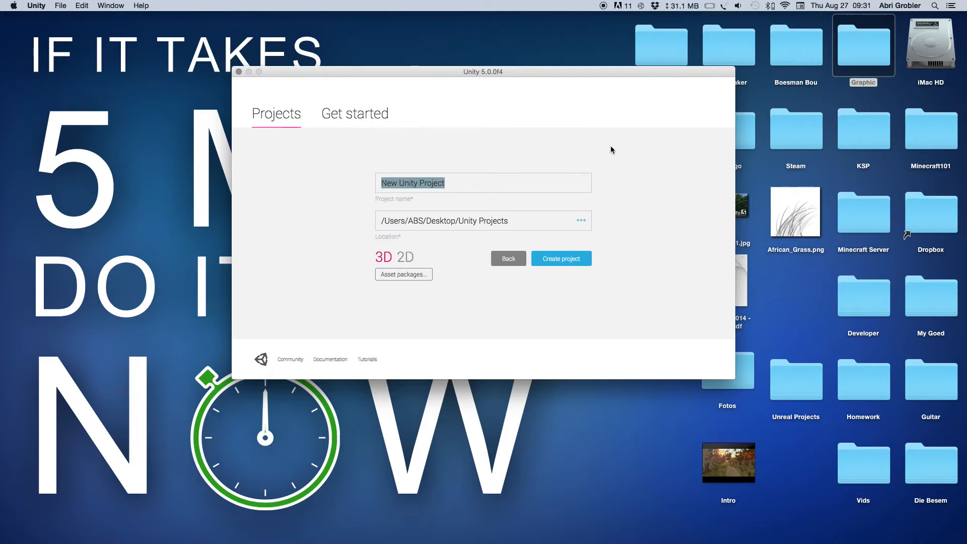
{"action": "type", "text": "TerrainTutorial"}
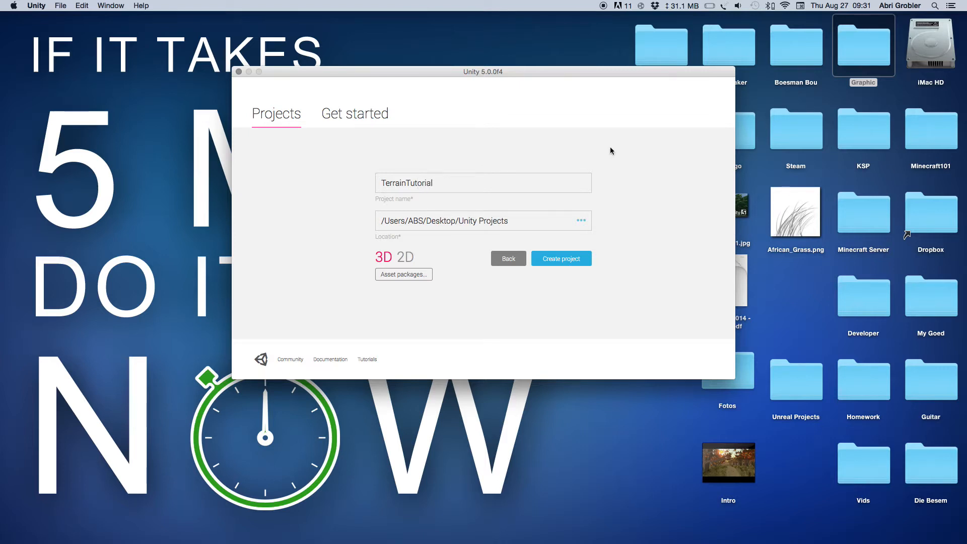
- Include the Cameras, Environment and Road Architect asset packages in the new project
{"action": "left_click", "coordinate": [390, 273]}
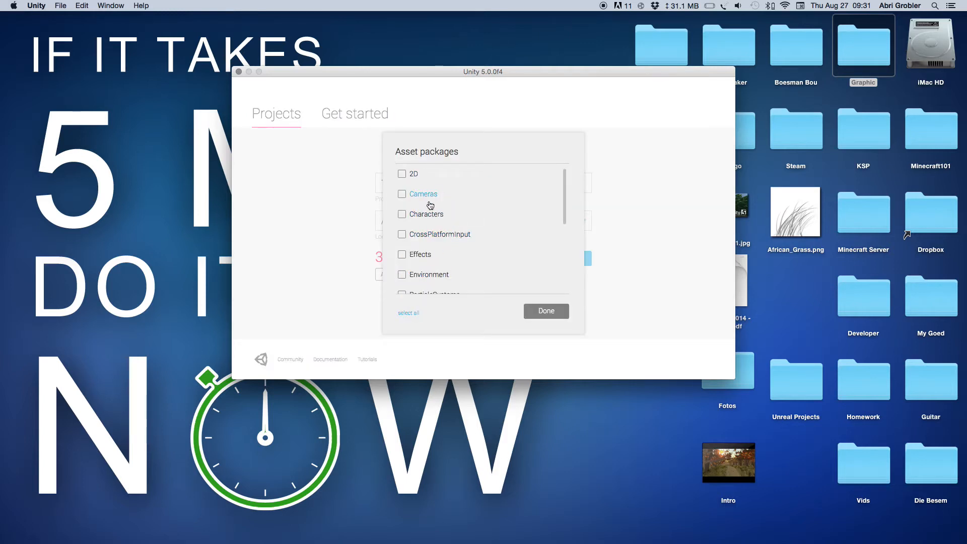
{"action": "left_click", "coordinate": [402, 195]}
{"action": "scroll", "coordinate": [474, 236], "scroll_direction": "down", "scroll_amount": 2}
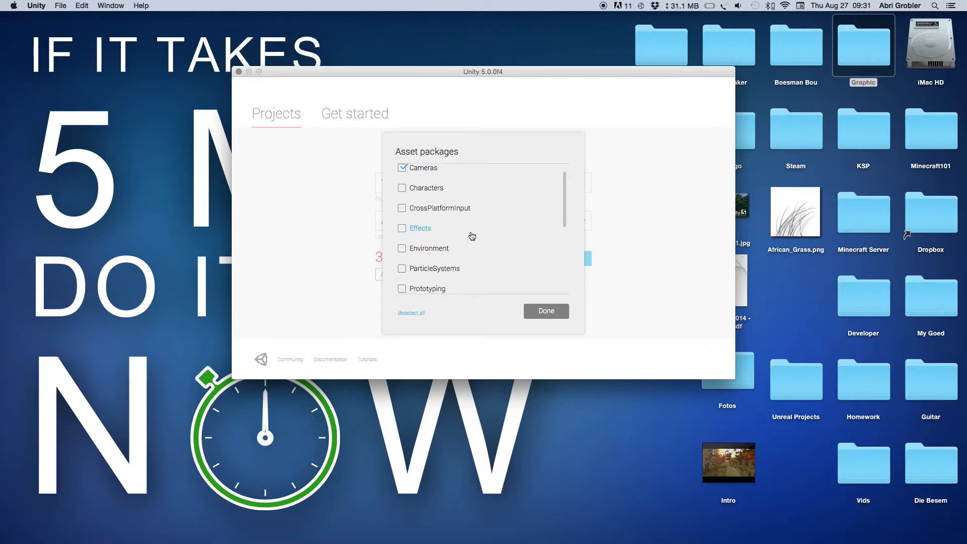
{"action": "left_click", "coordinate": [426, 248]}
{"action": "scroll", "coordinate": [474, 250], "scroll_direction": "down", "scroll_amount": 4}
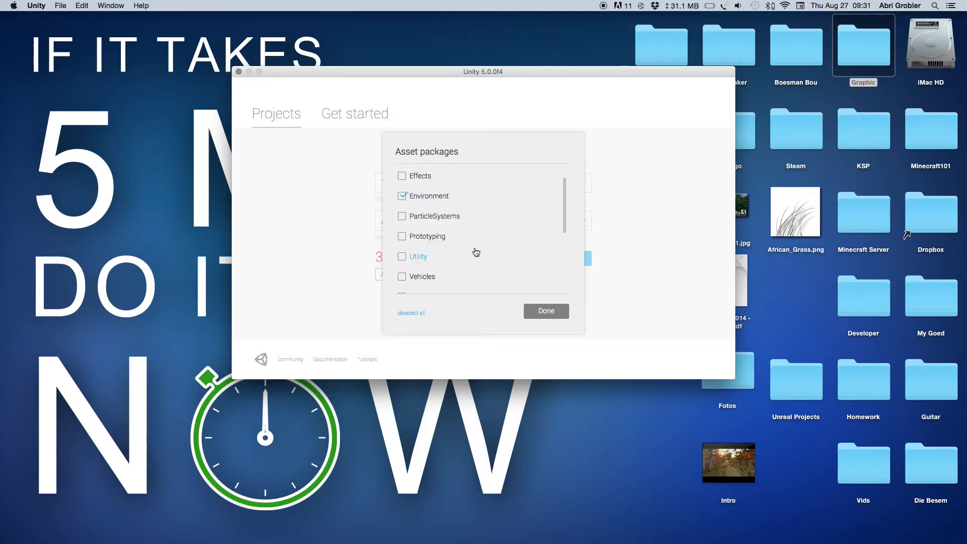
{"action": "scroll", "coordinate": [458, 244], "scroll_direction": "down", "scroll_amount": 4}
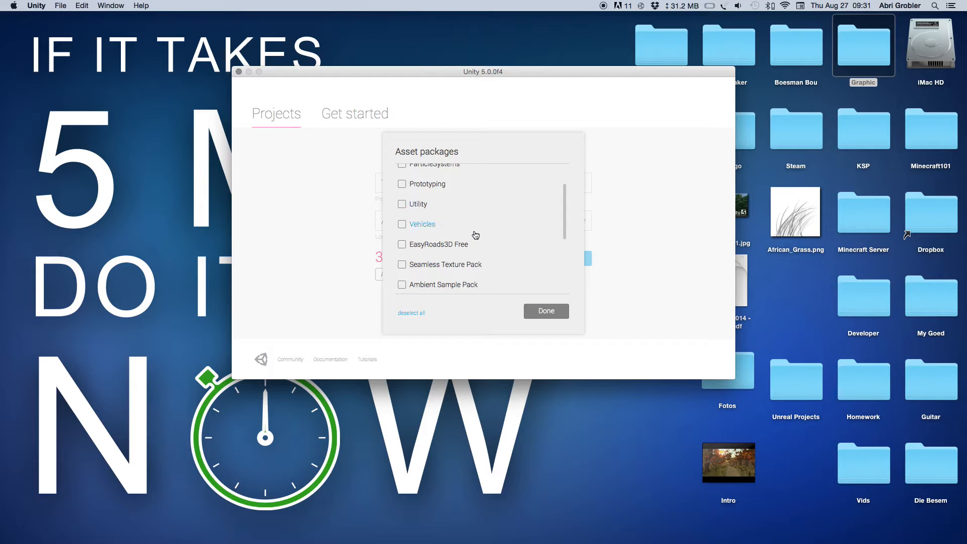
{"action": "scroll", "coordinate": [476, 235], "scroll_direction": "down", "scroll_amount": 4}
{"action": "scroll", "coordinate": [483, 234], "scroll_direction": "down", "scroll_amount": 6}
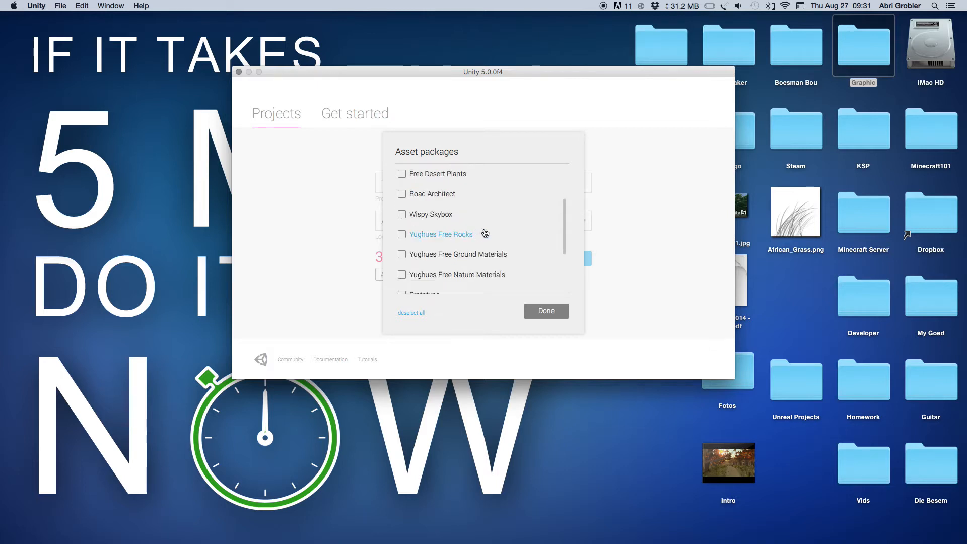
{"action": "left_click", "coordinate": [449, 201]}
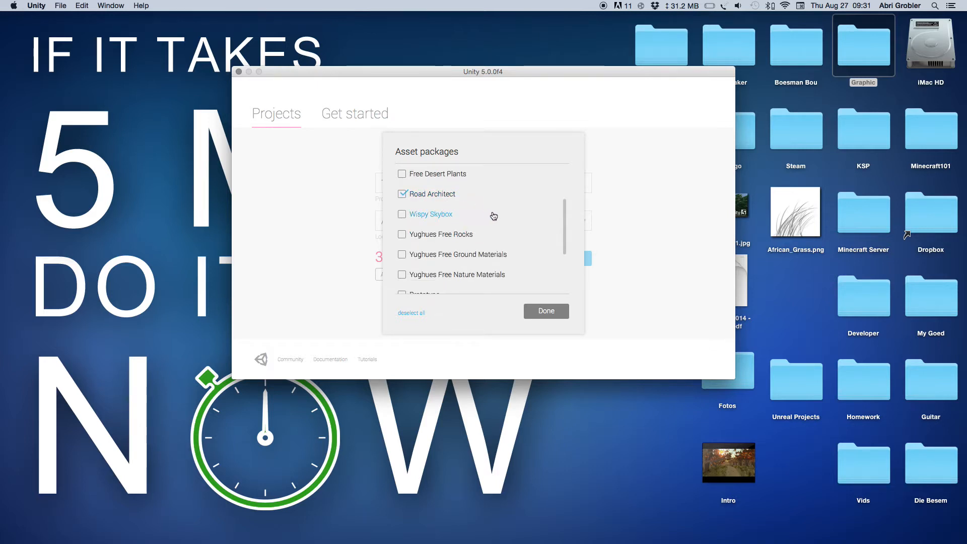
- Review the rest of the asset package list, accept the selection and create the project
{"action": "scroll", "coordinate": [494, 216], "scroll_direction": "down", "scroll_amount": 4}
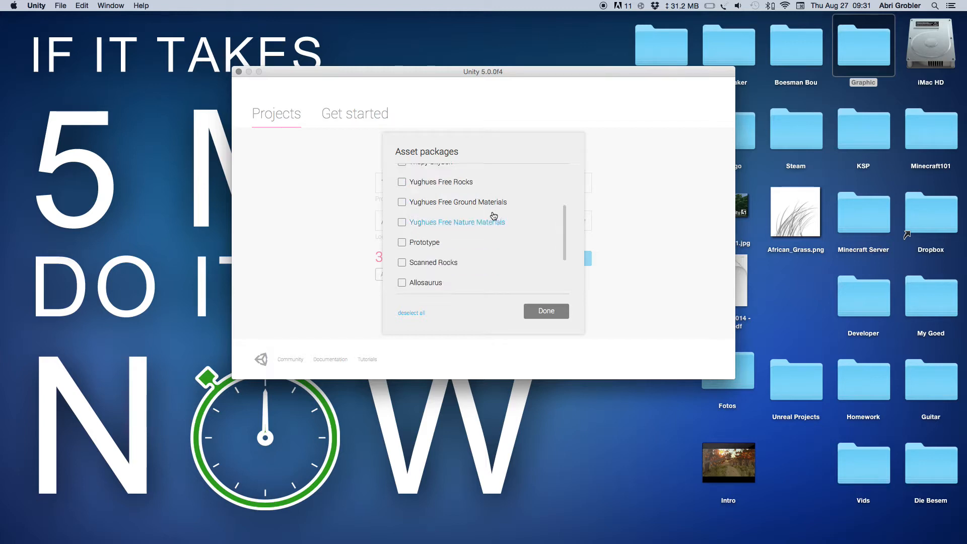
{"action": "scroll", "coordinate": [494, 216], "scroll_direction": "down", "scroll_amount": 4}
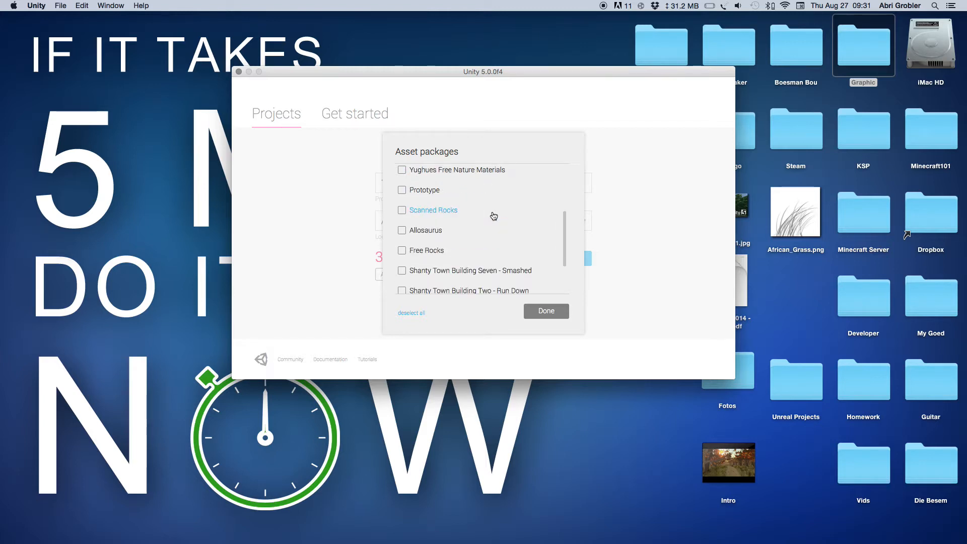
{"action": "scroll", "coordinate": [493, 216], "scroll_direction": "down", "scroll_amount": 2}
{"action": "scroll", "coordinate": [493, 216], "scroll_direction": "down", "scroll_amount": 14}
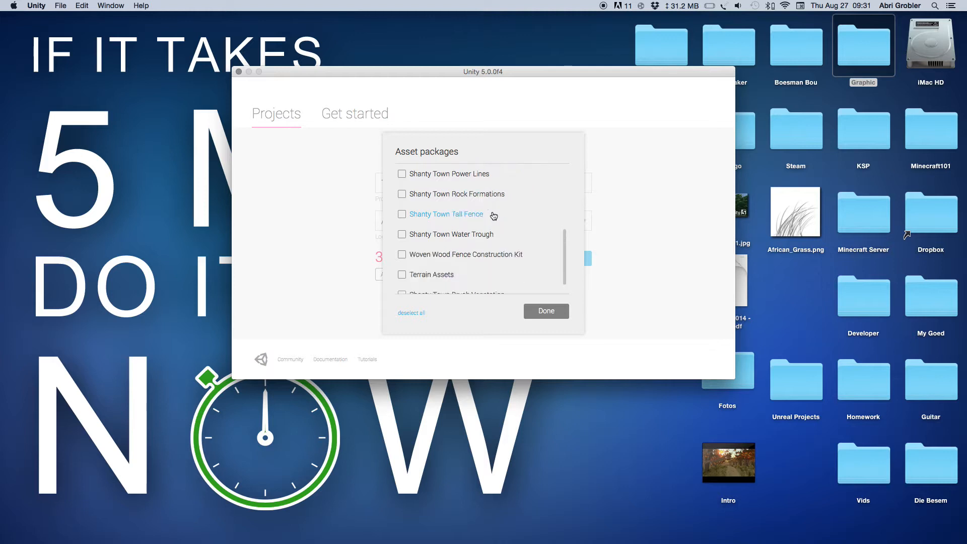
{"action": "scroll", "coordinate": [494, 216], "scroll_direction": "down", "scroll_amount": 6}
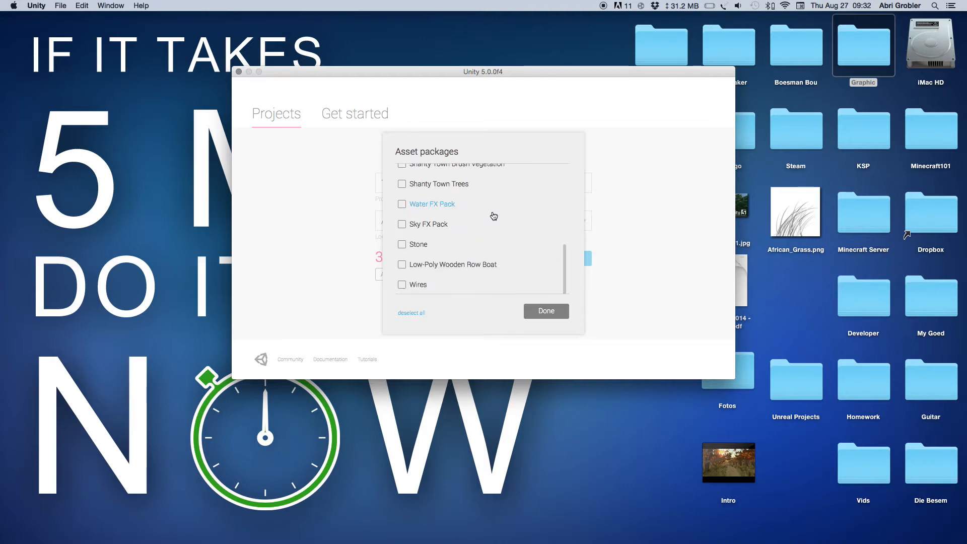
{"action": "scroll", "coordinate": [532, 229], "scroll_direction": "up", "scroll_amount": 20}
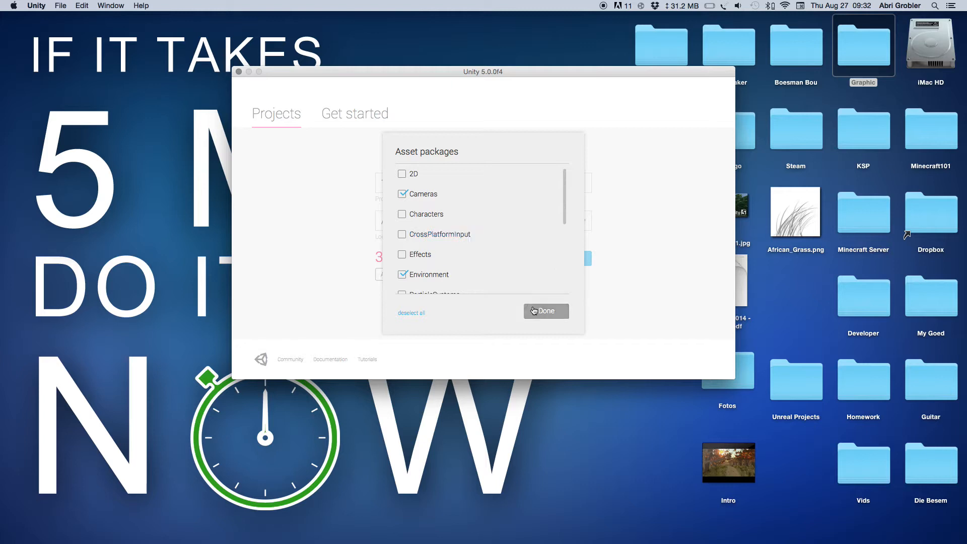
{"action": "left_click", "coordinate": [537, 310]}
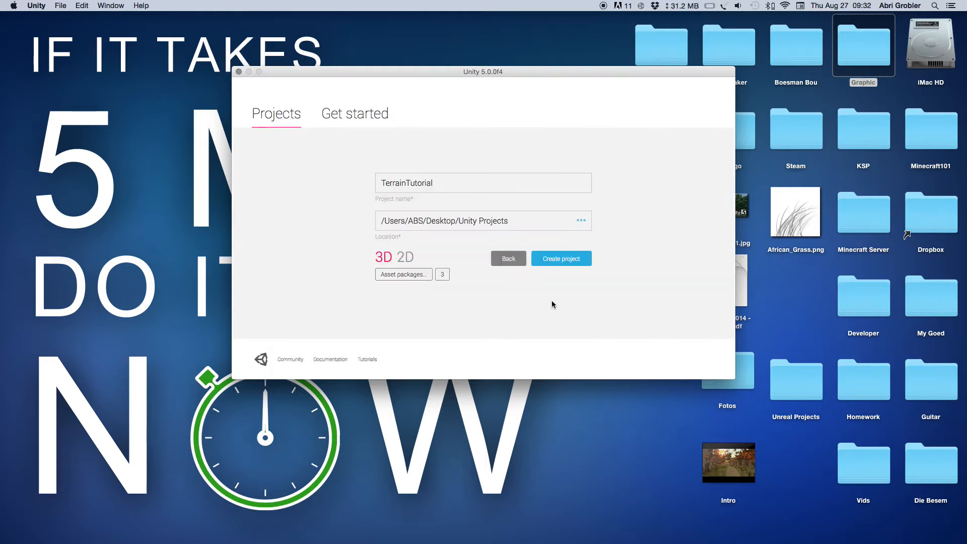
{"action": "left_click", "coordinate": [559, 259]}
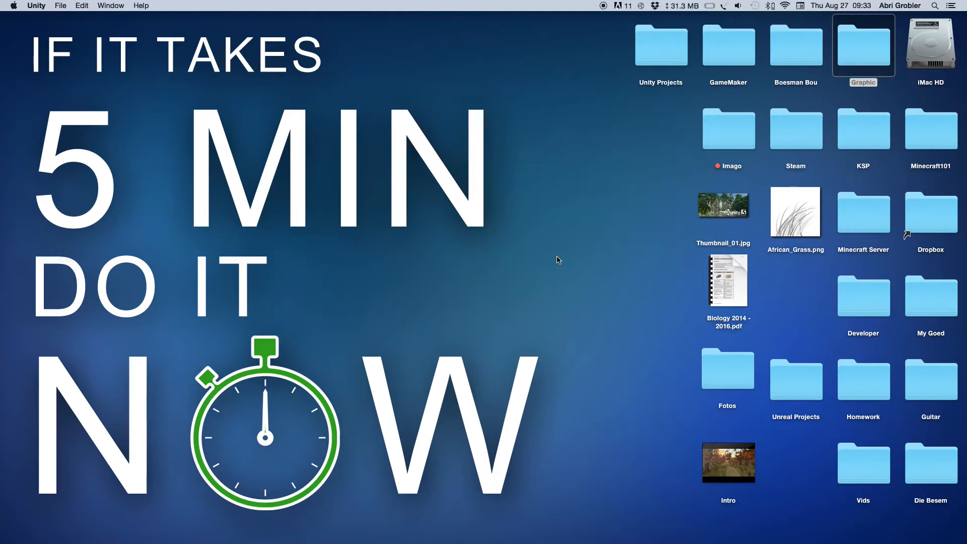
- Add a 3D Tree object to the empty scene
{"action": "mouse_move", "coordinate": [814, 525]}
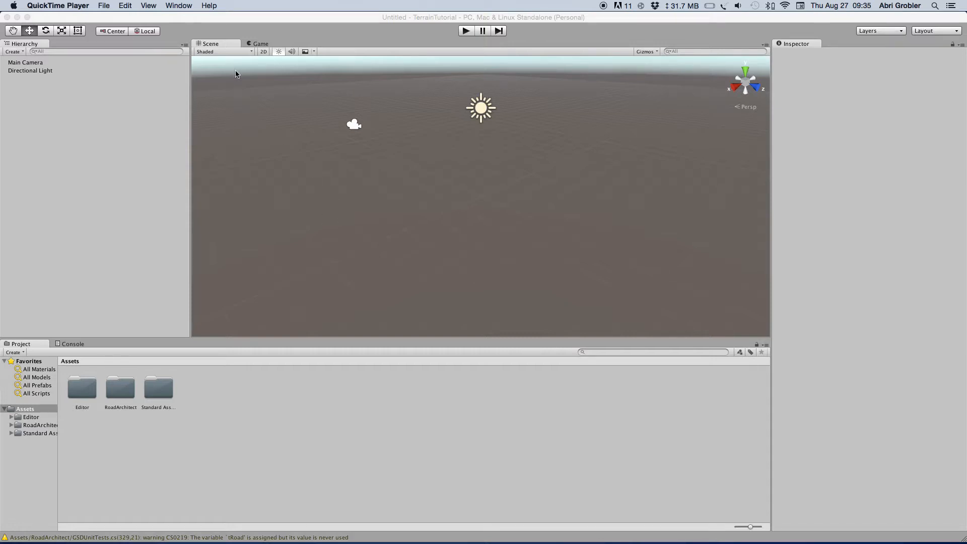
{"action": "left_click", "coordinate": [245, 23]}
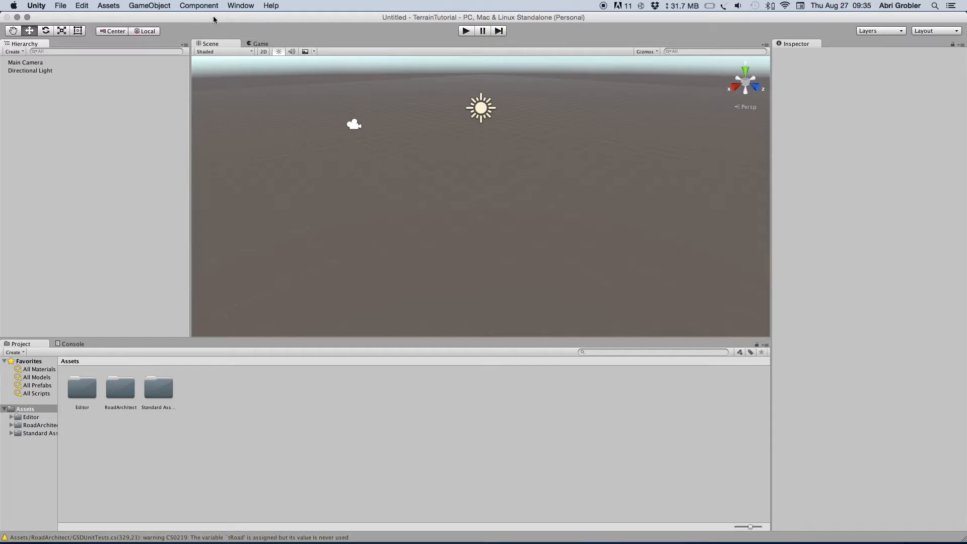
{"action": "left_click", "coordinate": [239, 4]}
{"action": "mouse_move", "coordinate": [291, 6]}
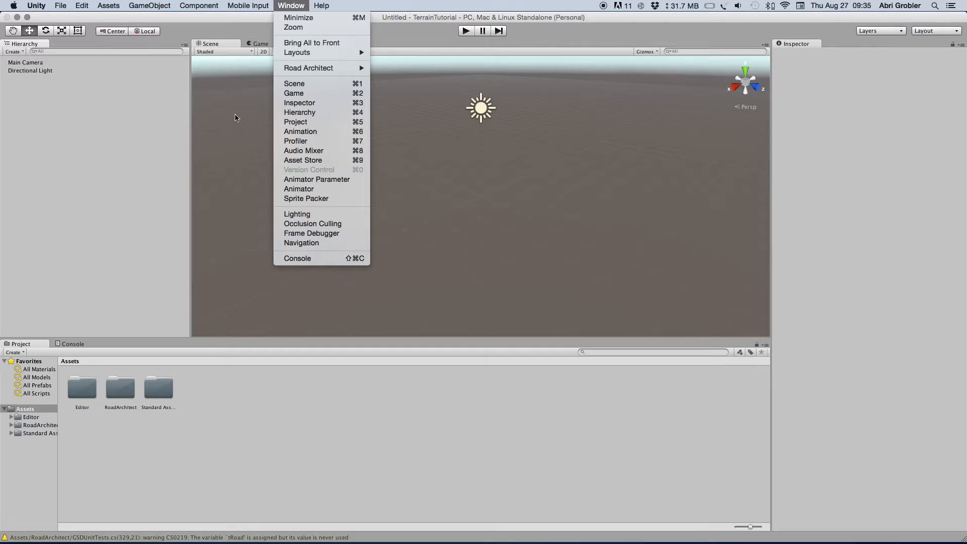
{"action": "mouse_move", "coordinate": [150, 5]}
{"action": "mouse_move", "coordinate": [166, 43]}
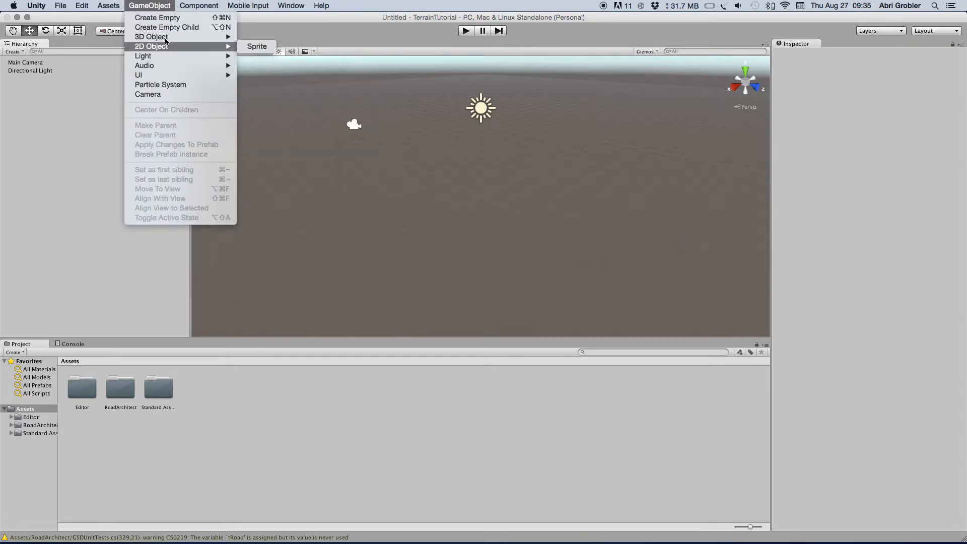
{"action": "left_click", "coordinate": [263, 124]}
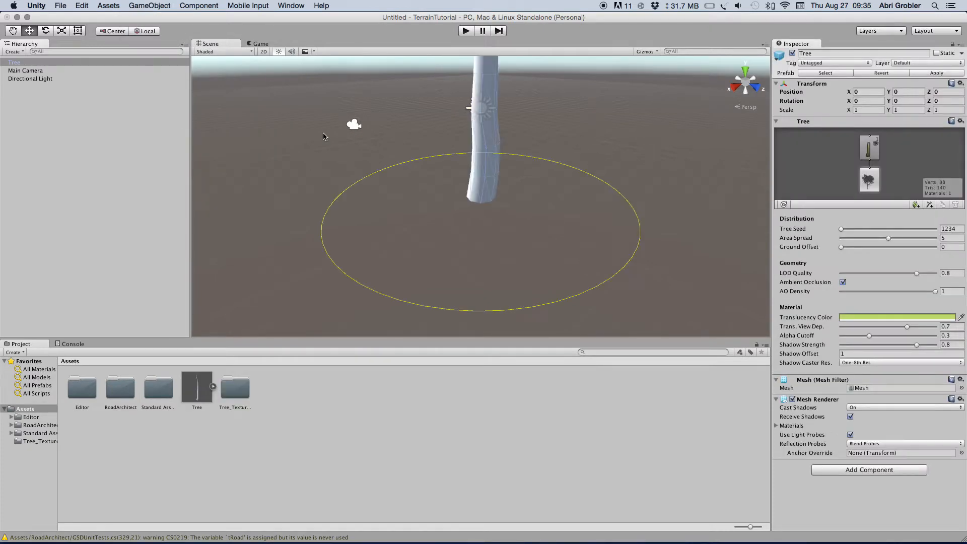
- Raise the Frequency of the tree's trunk branch group to 18
{"action": "left_click_drag", "start_coordinate": [350, 164], "coordinate": [422, 79], "text": "alt"}
{"action": "left_click", "coordinate": [870, 147]}
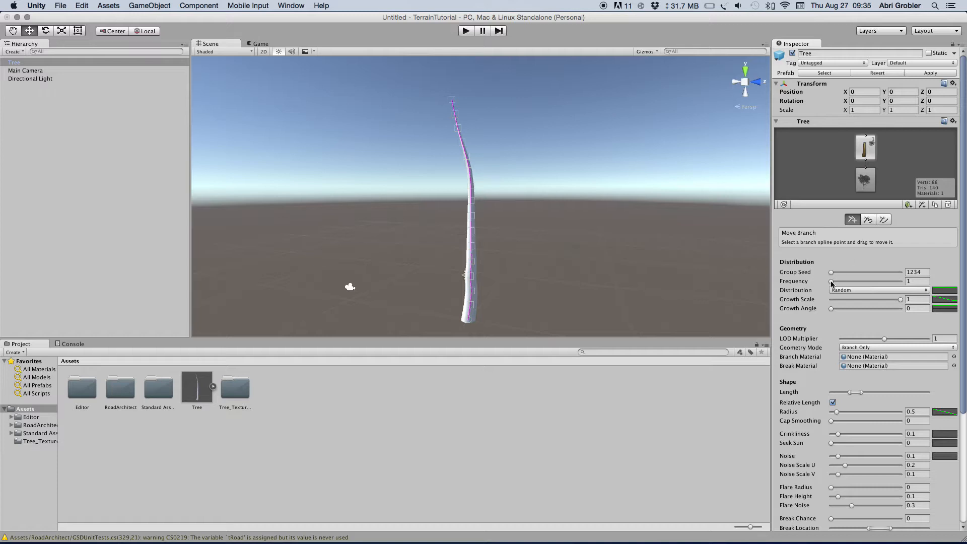
{"action": "left_click_drag", "start_coordinate": [833, 283], "coordinate": [845, 284]}
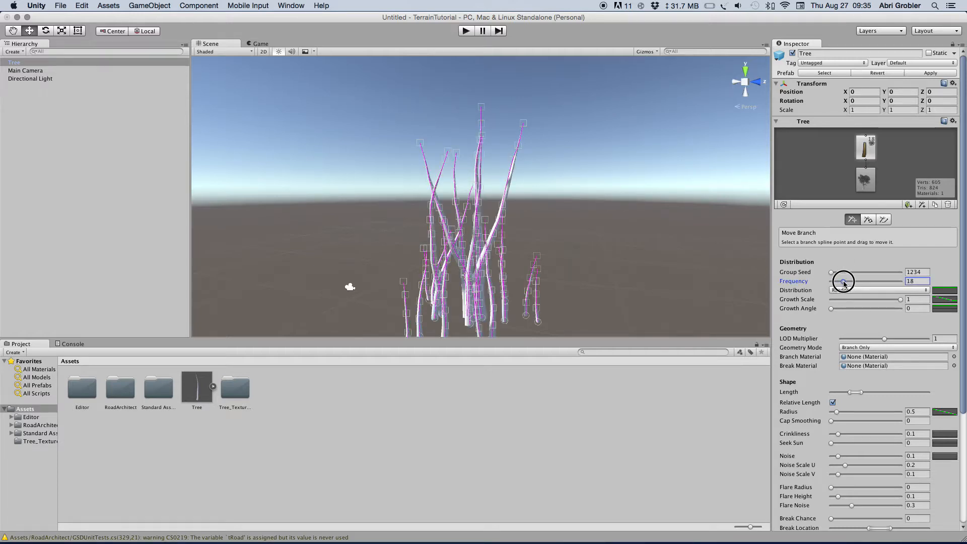
- Set the Area Spread in the tree's root node to 0 so all trunks share one base
{"action": "left_click", "coordinate": [866, 180]}
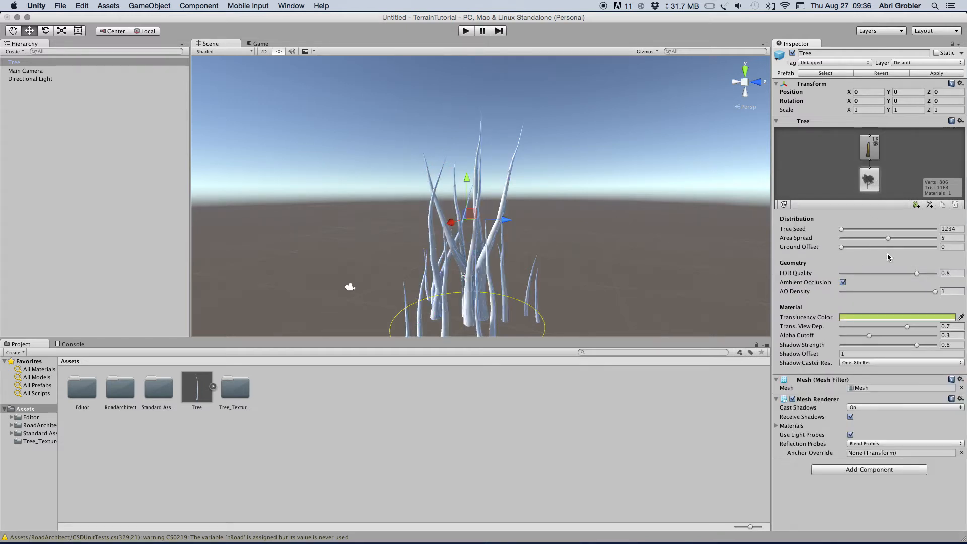
{"action": "left_click_drag", "start_coordinate": [890, 243], "coordinate": [846, 243]}
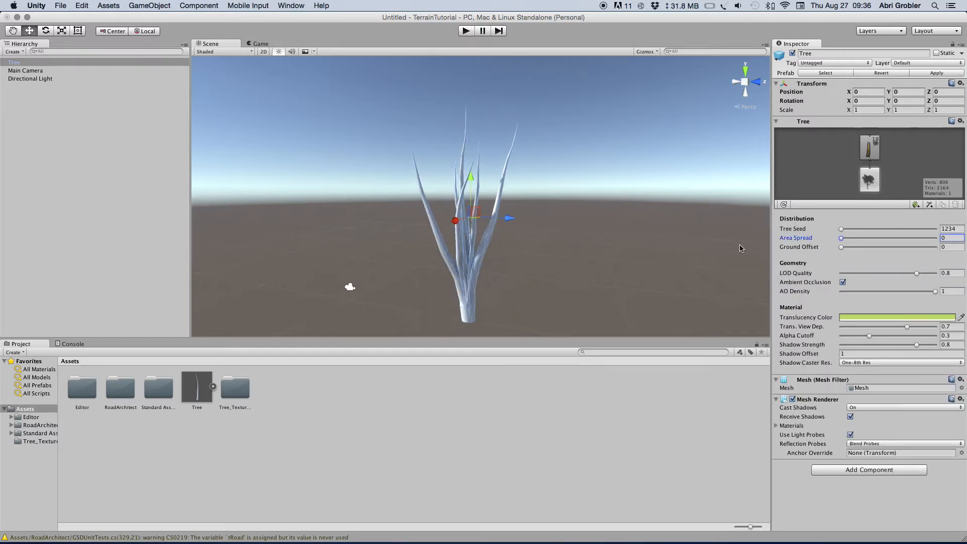
{"action": "left_click_drag", "start_coordinate": [659, 270], "coordinate": [659, 284], "text": "alt"}
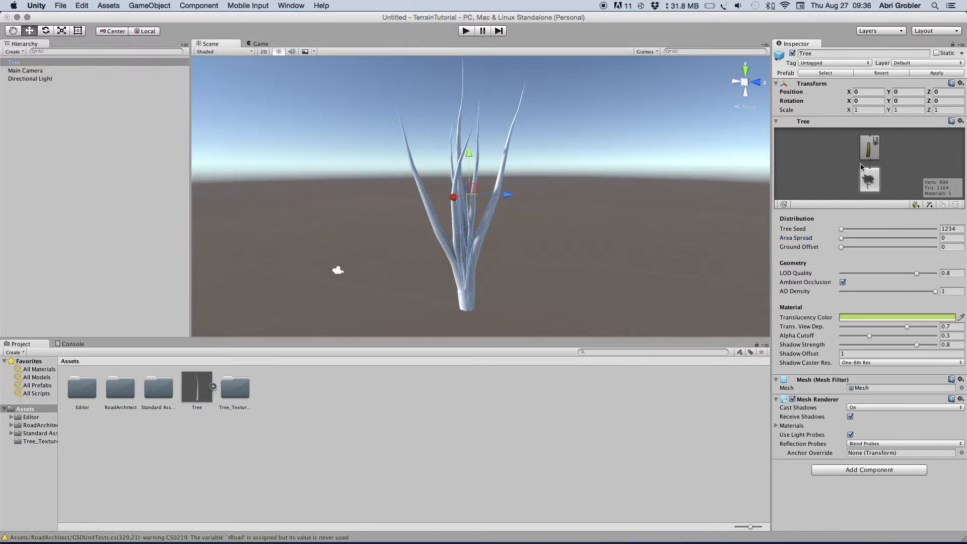
- Set the Frequency of the trunk branch group to 2
{"action": "left_click", "coordinate": [870, 151]}
{"action": "left_click_drag", "start_coordinate": [917, 281], "coordinate": [888, 285]}
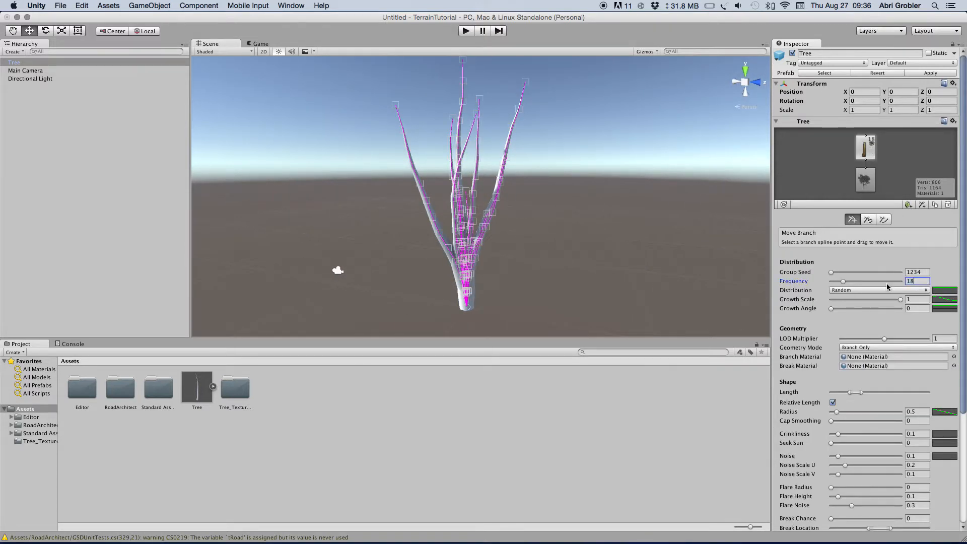
{"action": "type", "text": "2"}
{"action": "left_click_drag", "start_coordinate": [920, 281], "coordinate": [891, 282]}
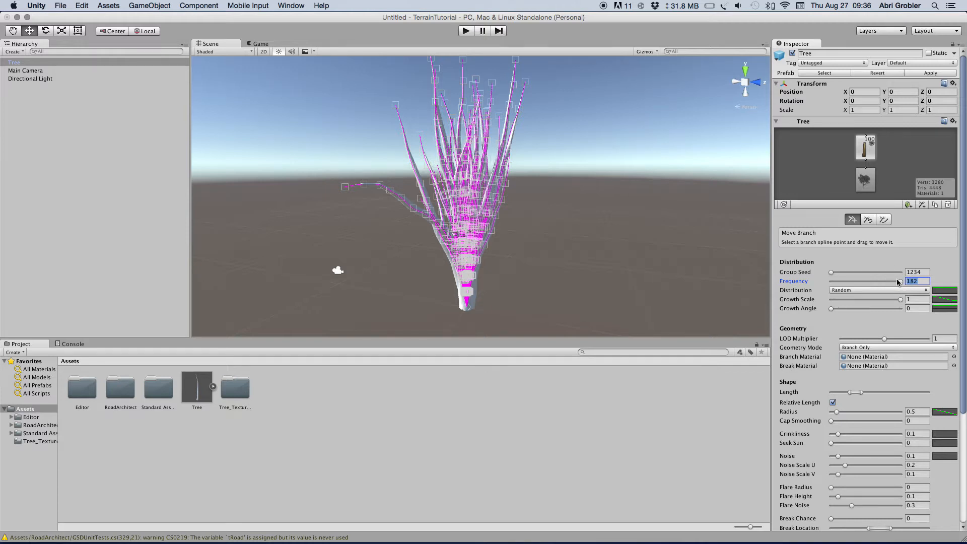
{"action": "type", "text": "2"}
- Vary the trunk shapes by setting the trunk group's Group Seed to about 80944
{"action": "scroll", "coordinate": [627, 261], "scroll_direction": "up", "scroll_amount": 3}
{"action": "left_click_drag", "start_coordinate": [627, 261], "coordinate": [696, 272], "text": "alt"}
{"action": "left_click_drag", "start_coordinate": [831, 273], "coordinate": [839, 274]}
{"action": "left_click_drag", "start_coordinate": [628, 231], "coordinate": [572, 209], "text": "alt"}
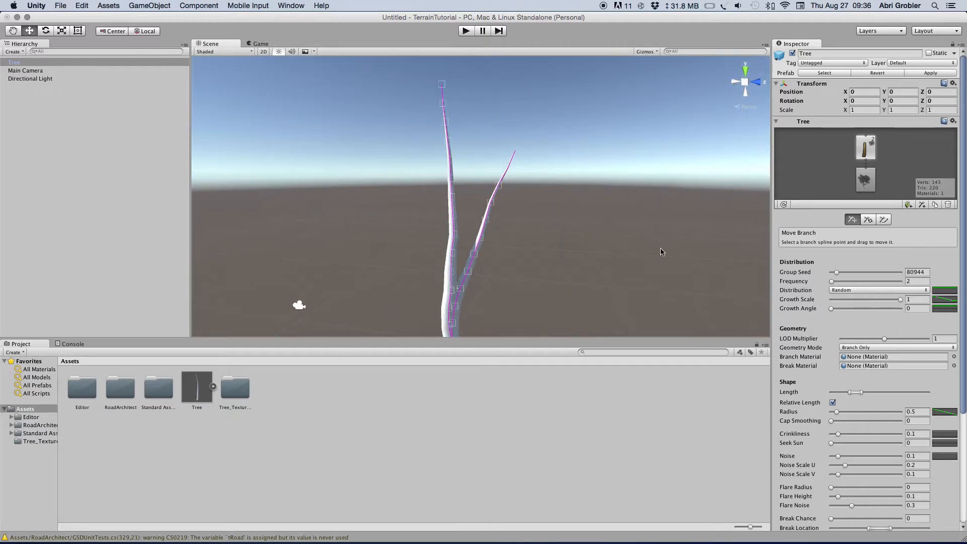
{"action": "left_click_drag", "start_coordinate": [625, 225], "coordinate": [630, 239], "text": "alt"}
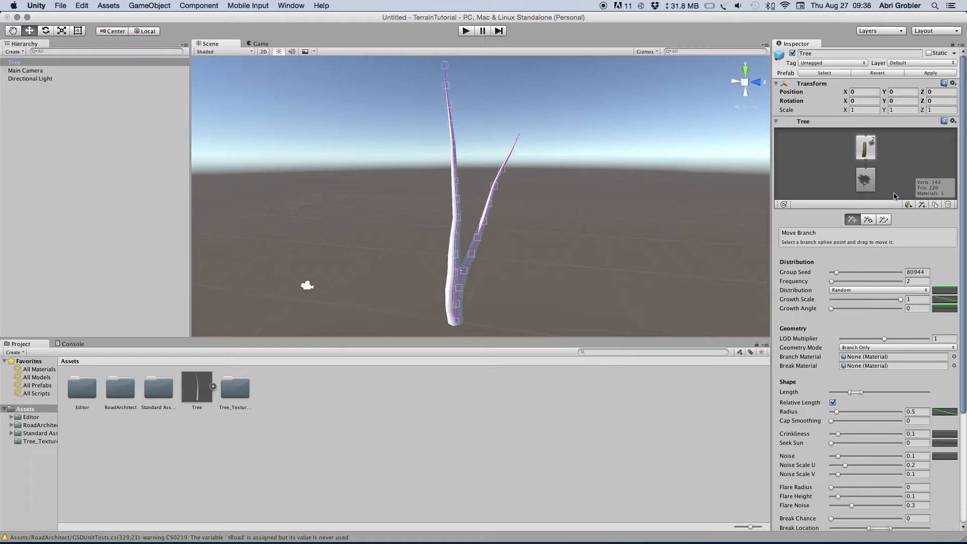
- Add a child branch group to the trunks with Frequency 18 and Group Seed about 124422
{"action": "left_click", "coordinate": [922, 206]}
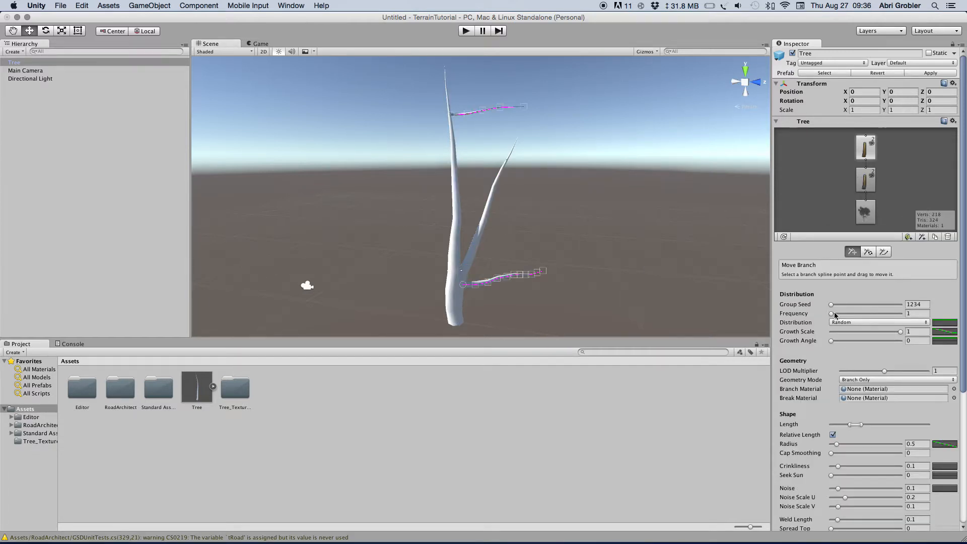
{"action": "left_click_drag", "start_coordinate": [836, 317], "coordinate": [840, 307]}
{"action": "right_click_drag", "start_coordinate": [590, 297], "coordinate": [598, 310]}
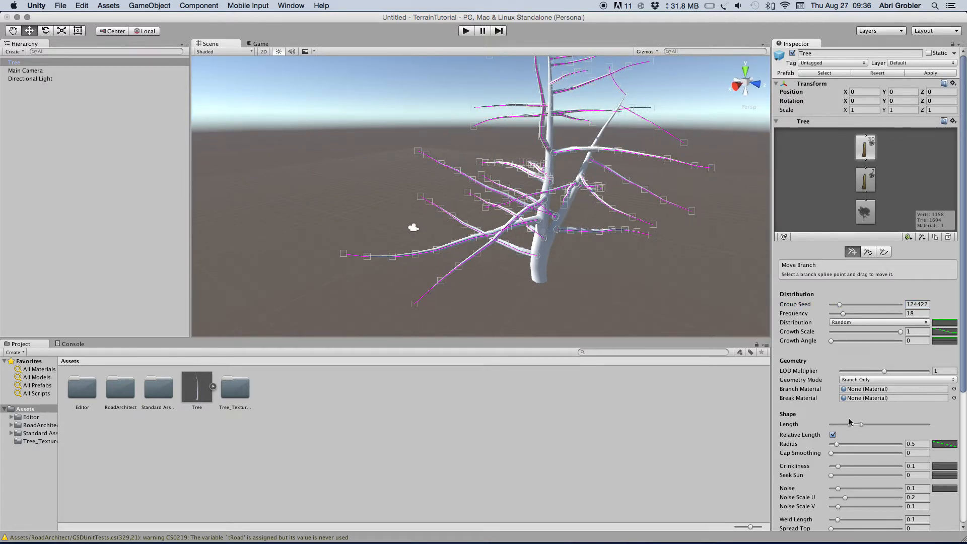
- Set the child branch group's Growth Angle to 0.341 and its Growth Scale to 1
{"action": "left_click_drag", "start_coordinate": [835, 341], "coordinate": [855, 341]}
{"action": "right_click_drag", "start_coordinate": [653, 225], "coordinate": [630, 192]}
{"action": "left_click", "coordinate": [855, 342]}
{"action": "mouse_move", "coordinate": [901, 333]}
{"action": "left_mouse_down"}
{"action": "mouse_move", "coordinate": [881, 335]}
{"action": "mouse_move", "coordinate": [913, 331]}
{"action": "mouse_move", "coordinate": [904, 332]}
{"action": "left_mouse_up"}
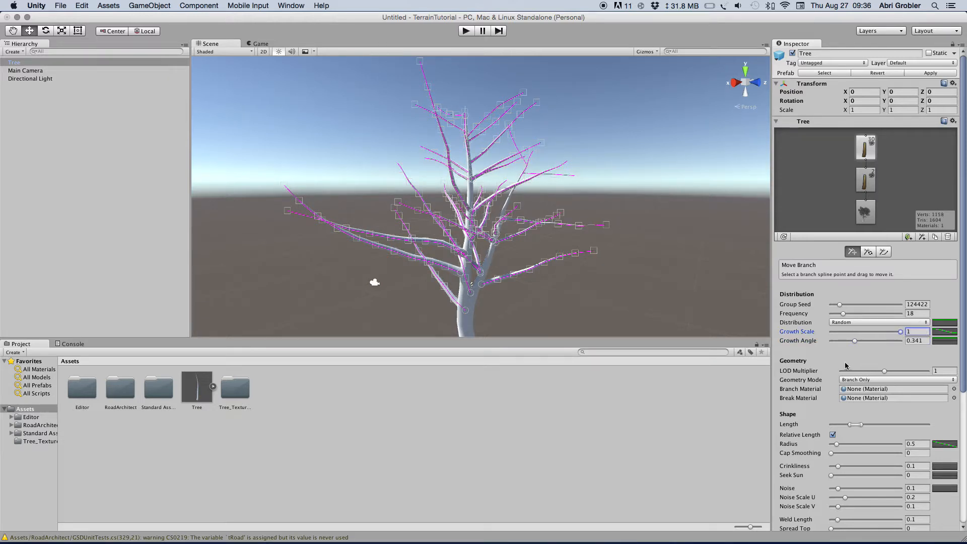
- Try other distribution types, including Whorled, on the child branch group and return it to Random
{"action": "scroll", "coordinate": [846, 366], "scroll_direction": "down", "scroll_amount": 1}
{"action": "left_click", "coordinate": [850, 309]}
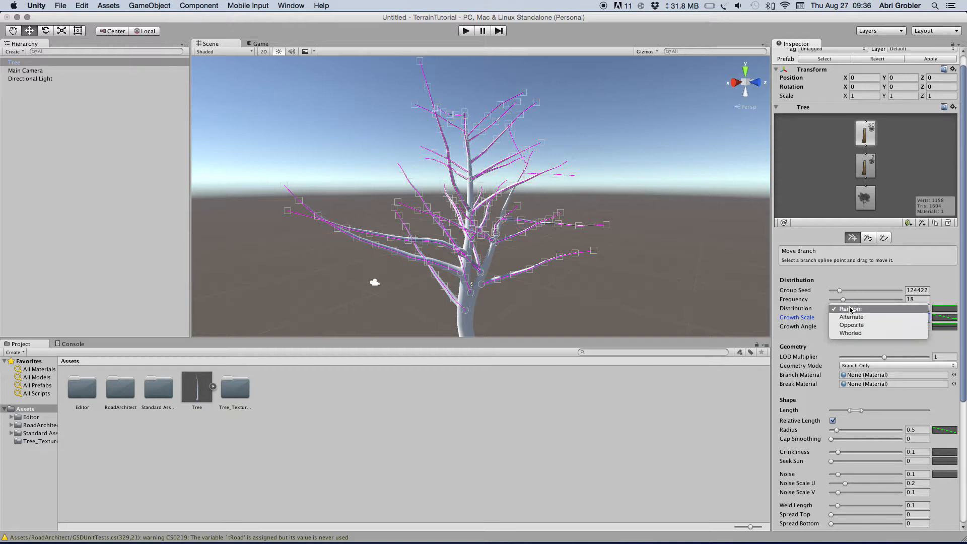
{"action": "left_click", "coordinate": [852, 317]}
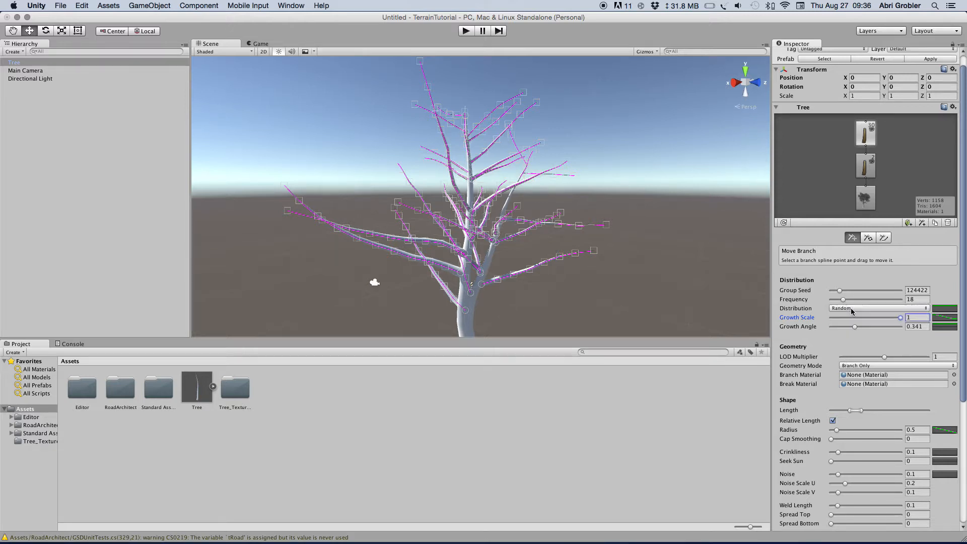
{"action": "left_click", "coordinate": [852, 309]}
{"action": "left_click", "coordinate": [851, 325]}
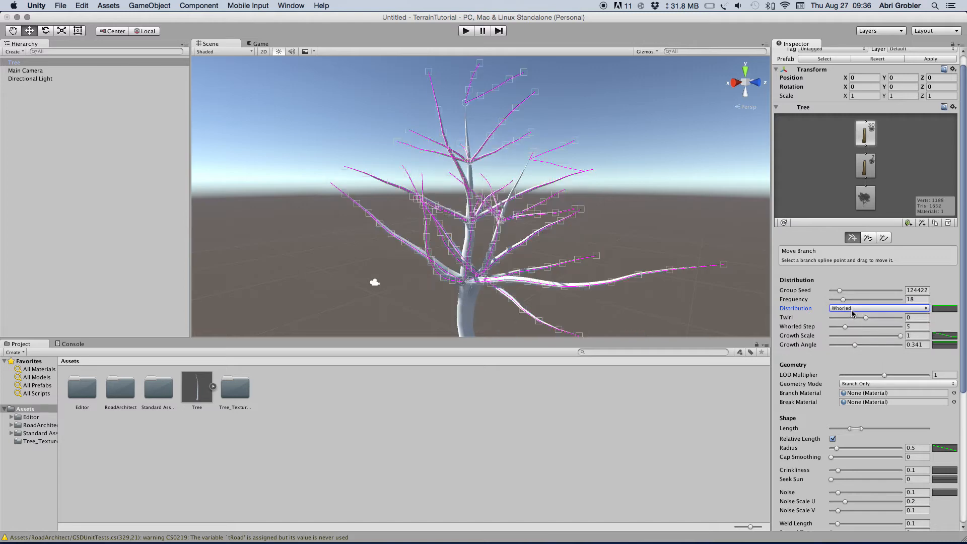
{"action": "left_click_drag", "start_coordinate": [670, 287], "coordinate": [675, 328], "text": "alt"}
{"action": "left_click", "coordinate": [852, 308]}
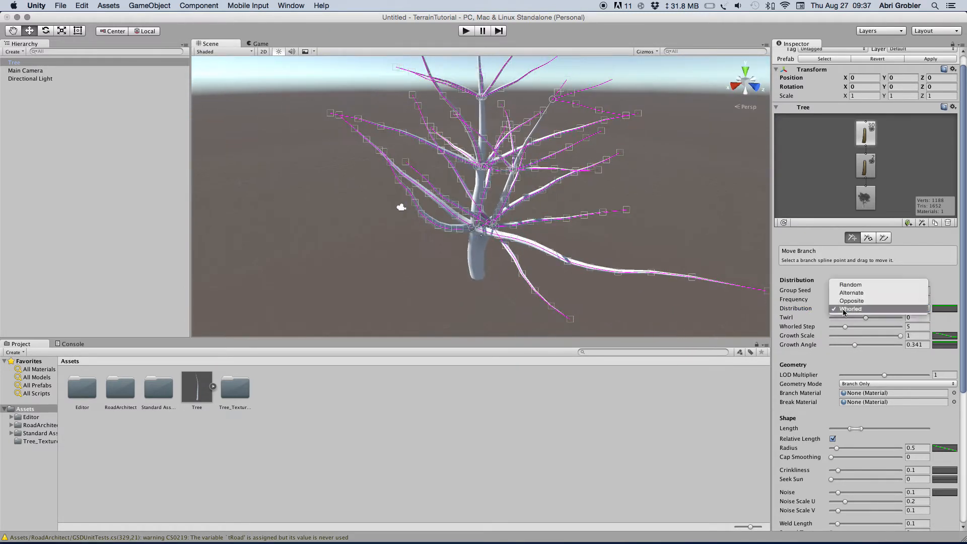
{"action": "left_click", "coordinate": [857, 282]}
- Thin out the child branches by setting their group's Frequency to 9
{"action": "left_click_drag", "start_coordinate": [543, 257], "coordinate": [570, 254], "text": "alt"}
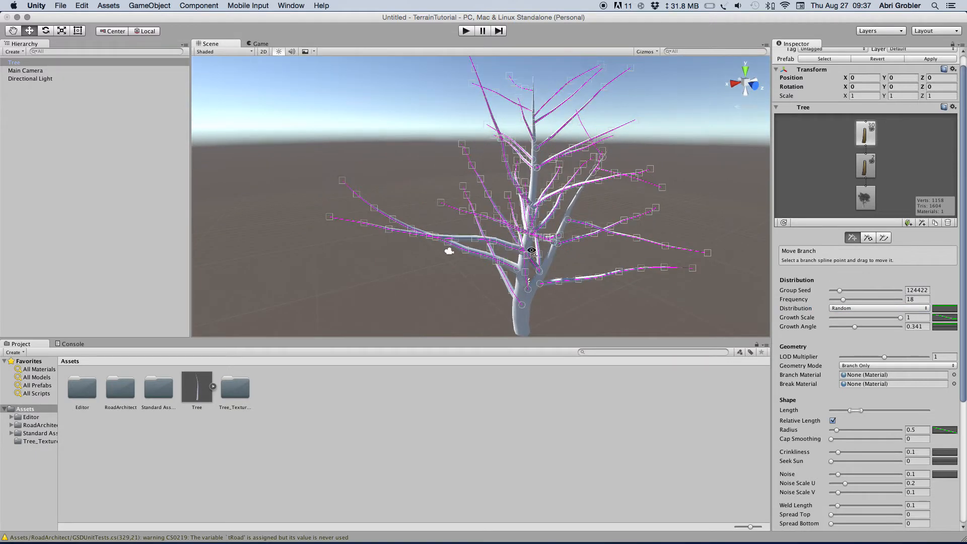
{"action": "left_click_drag", "start_coordinate": [848, 301], "coordinate": [842, 302]}
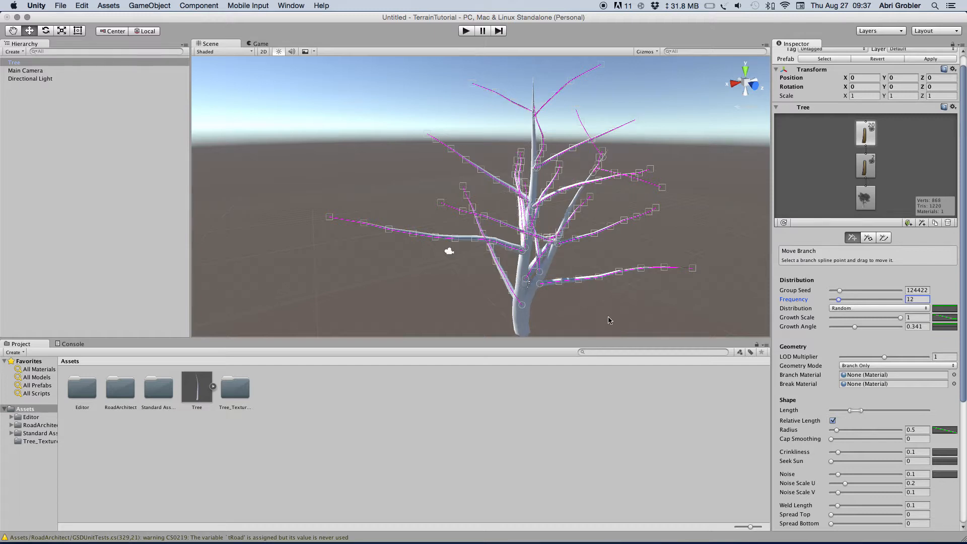
{"action": "left_click", "coordinate": [606, 322]}
{"action": "left_click_drag", "start_coordinate": [606, 319], "coordinate": [542, 289], "text": "alt"}
{"action": "left_click", "coordinate": [542, 288]}
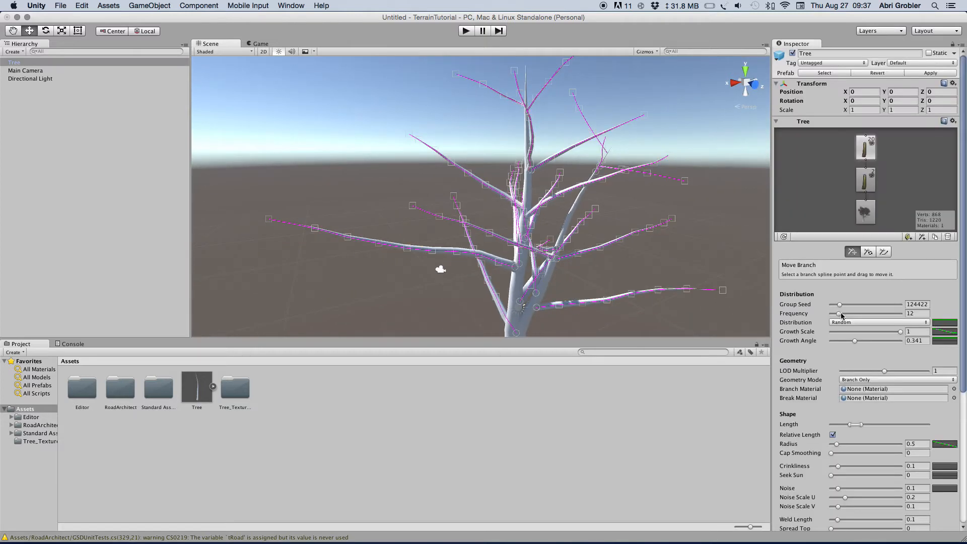
{"action": "left_click_drag", "start_coordinate": [841, 316], "coordinate": [838, 316]}
{"action": "left_click", "coordinate": [710, 205]}
{"action": "left_click_drag", "start_coordinate": [687, 225], "coordinate": [643, 243], "text": "alt"}
{"action": "left_click", "coordinate": [507, 312]}
- Thicken the trunks by setting the trunk group's Radius to 0.57
{"action": "left_click", "coordinate": [864, 183]}
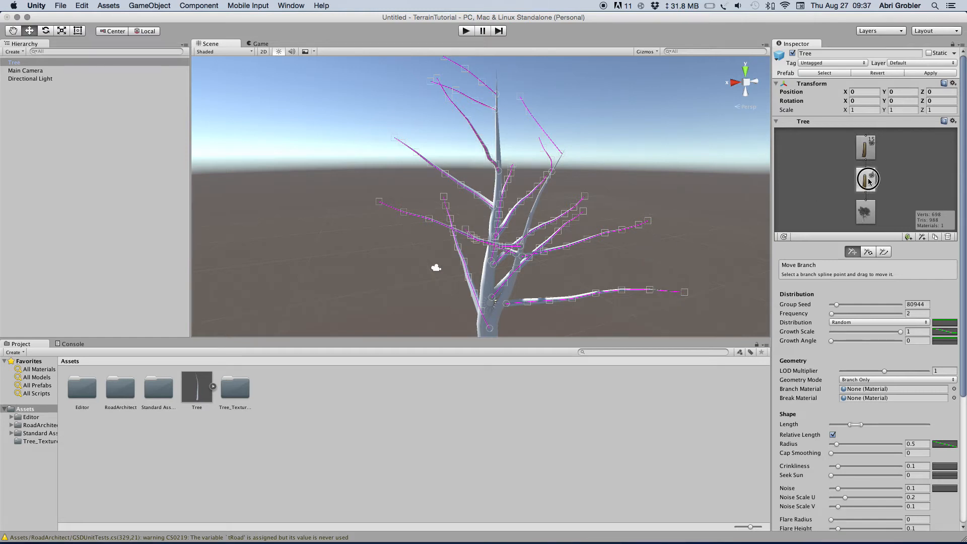
{"action": "left_click_drag", "start_coordinate": [598, 300], "coordinate": [596, 259], "text": "alt"}
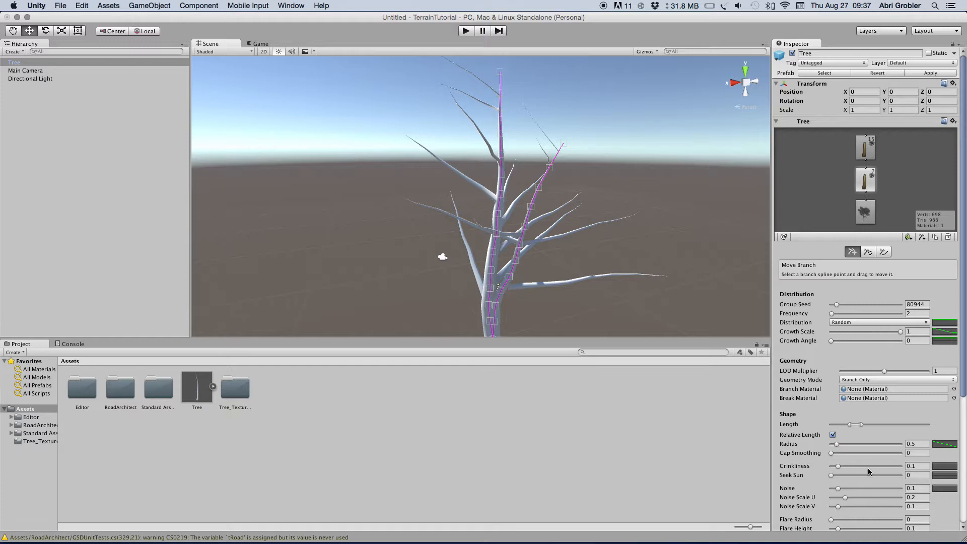
{"action": "scroll", "coordinate": [869, 467], "scroll_direction": "down", "scroll_amount": 5}
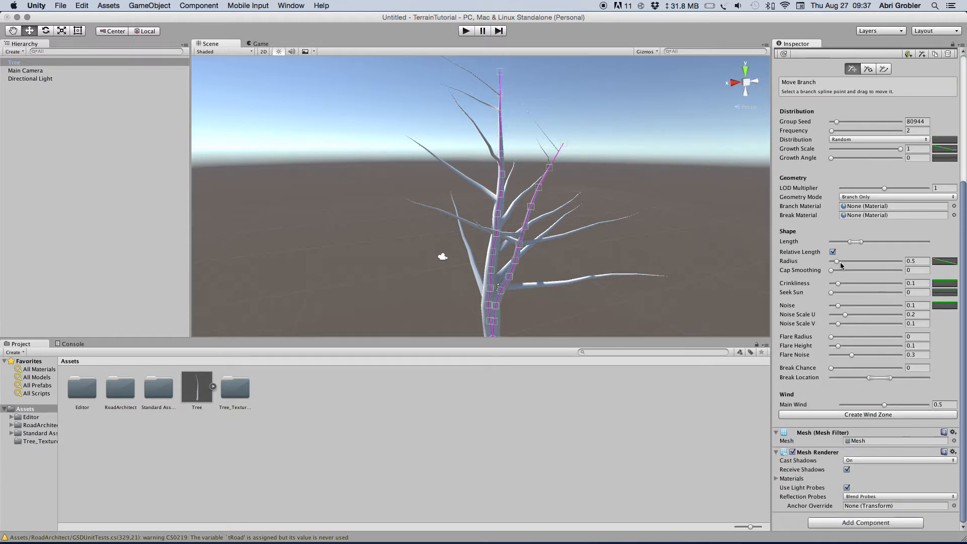
{"action": "left_click_drag", "start_coordinate": [834, 263], "coordinate": [840, 264]}
{"action": "left_click_drag", "start_coordinate": [669, 237], "coordinate": [663, 264], "text": "alt"}
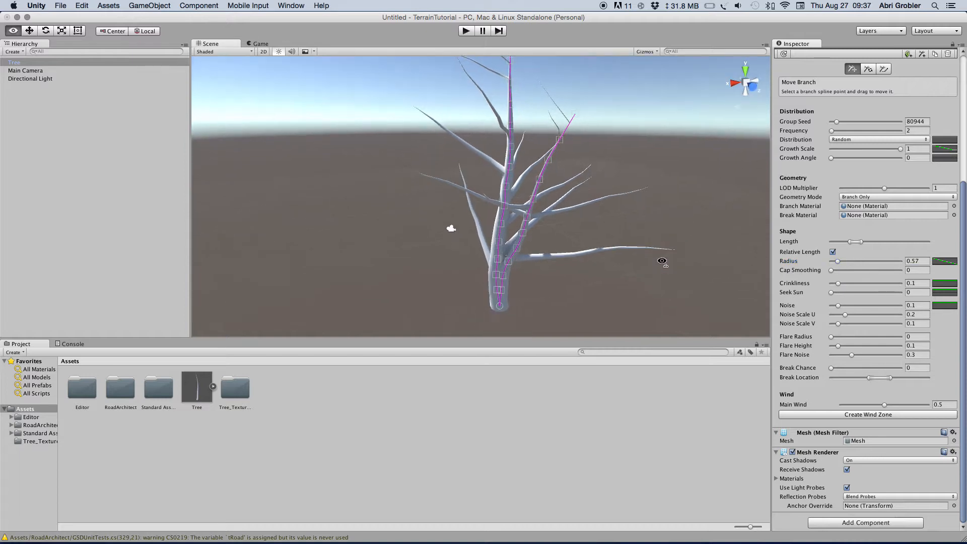
- Set the trunk group's Crinkliness to 0.122, Seek Sun to 0.065 and Noise to 0.397
{"action": "mouse_move", "coordinate": [839, 285]}
{"action": "left_mouse_down"}
{"action": "mouse_move", "coordinate": [903, 285]}
{"action": "mouse_move", "coordinate": [835, 293]}
{"action": "left_mouse_up"}
{"action": "left_click_drag", "start_coordinate": [735, 276], "coordinate": [452, 149], "text": "alt"}
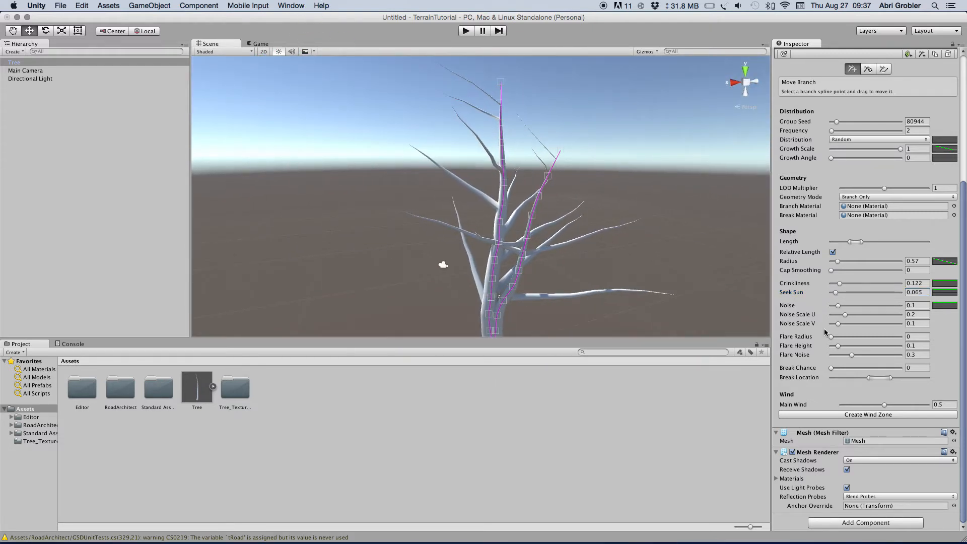
{"action": "left_click_drag", "start_coordinate": [839, 305], "coordinate": [861, 312]}
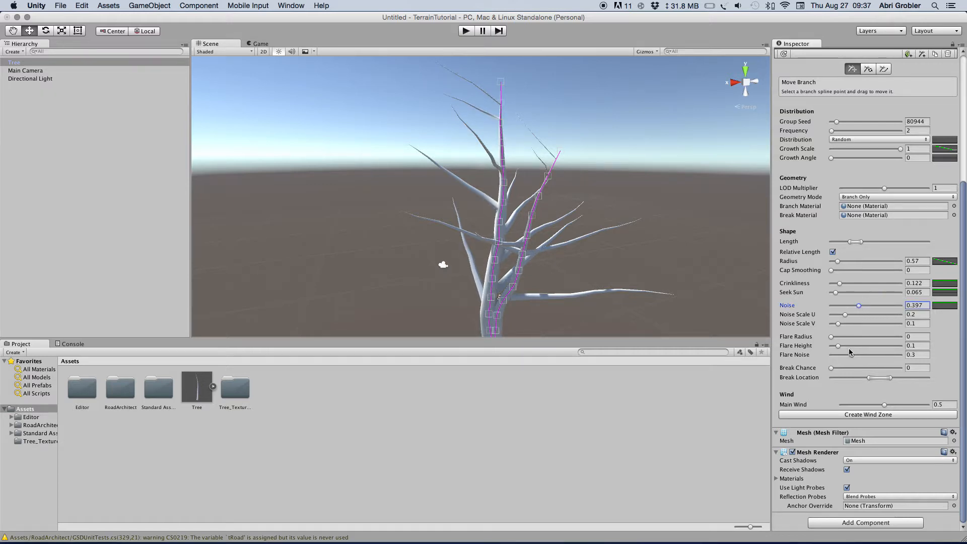
- Set the trunk group's Flare Radius to 0.36, Flare Height to 0.078, Flare Noise to 0.525 and Cap Smoothing to 1
{"action": "left_click_drag", "start_coordinate": [703, 259], "coordinate": [664, 309], "text": "alt"}
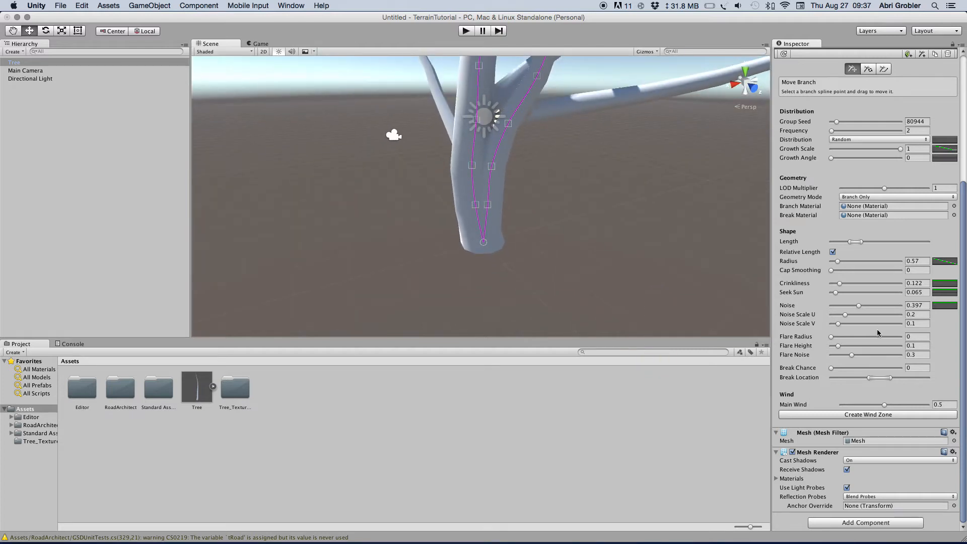
{"action": "left_click_drag", "start_coordinate": [831, 340], "coordinate": [867, 354]}
{"action": "left_click_drag", "start_coordinate": [651, 265], "coordinate": [627, 248], "text": "alt"}
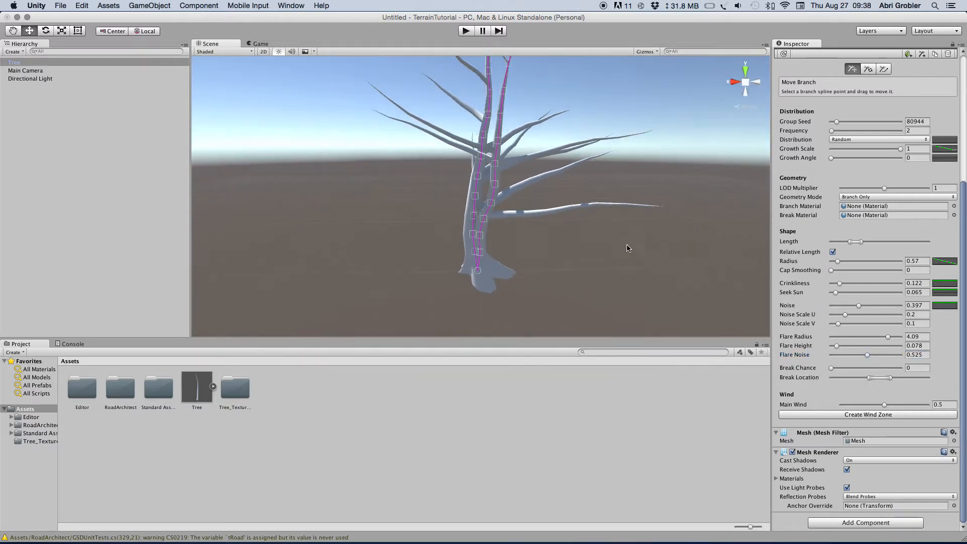
{"action": "left_click_drag", "start_coordinate": [867, 337], "coordinate": [827, 339]}
{"action": "left_click_drag", "start_coordinate": [567, 258], "coordinate": [646, 237], "text": "alt"}
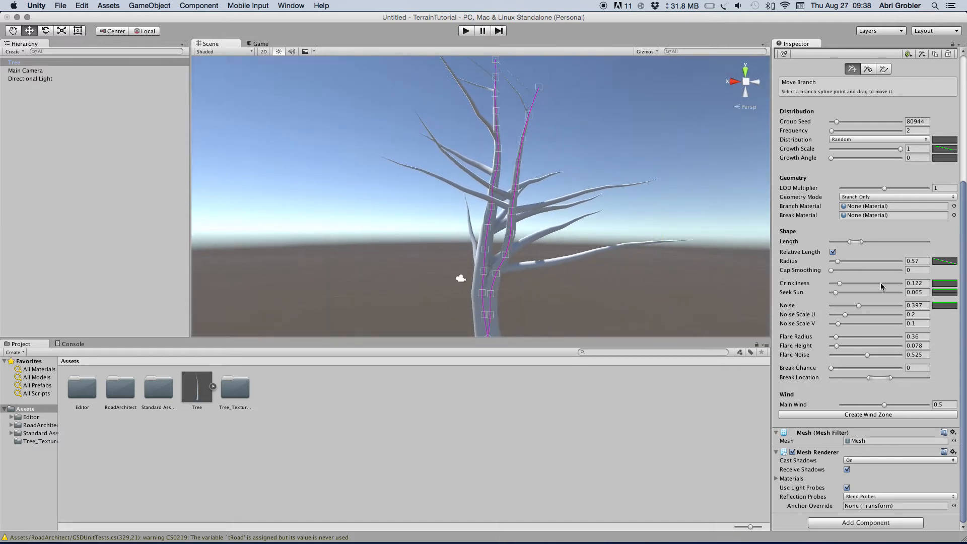
{"action": "left_click_drag", "start_coordinate": [830, 271], "coordinate": [931, 271]}
- Set the child branch group's Crinkliness to 0.151 and Cap Smoothing to 1, and shorten its length range slightly
{"action": "scroll", "coordinate": [914, 258], "scroll_direction": "up", "scroll_amount": 5}
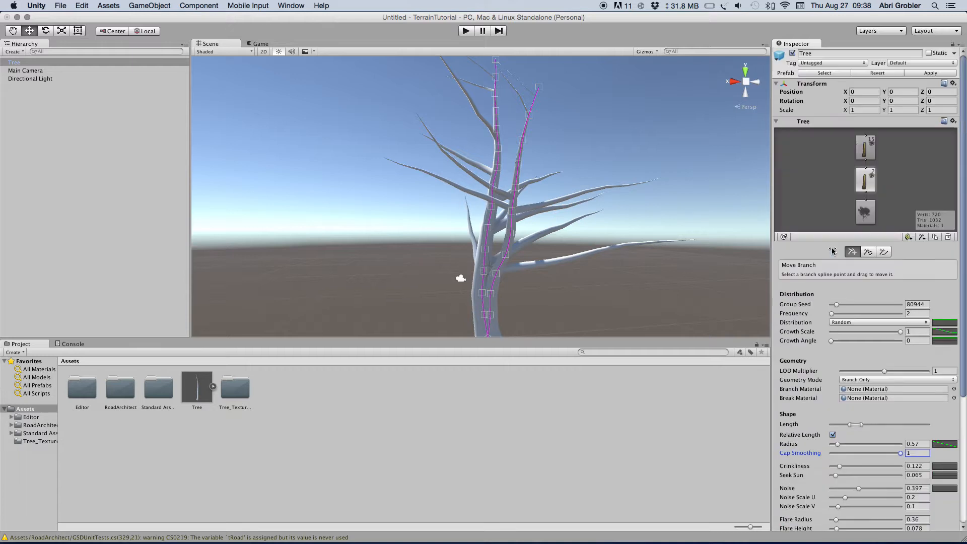
{"action": "left_click", "coordinate": [865, 147]}
{"action": "scroll", "coordinate": [869, 315], "scroll_direction": "down", "scroll_amount": 5}
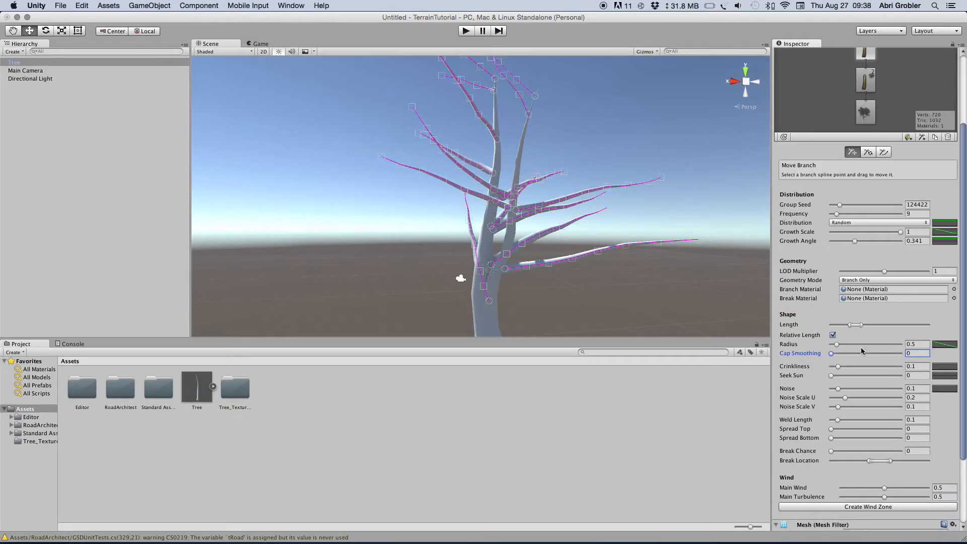
{"action": "left_click_drag", "start_coordinate": [839, 368], "coordinate": [898, 351]}
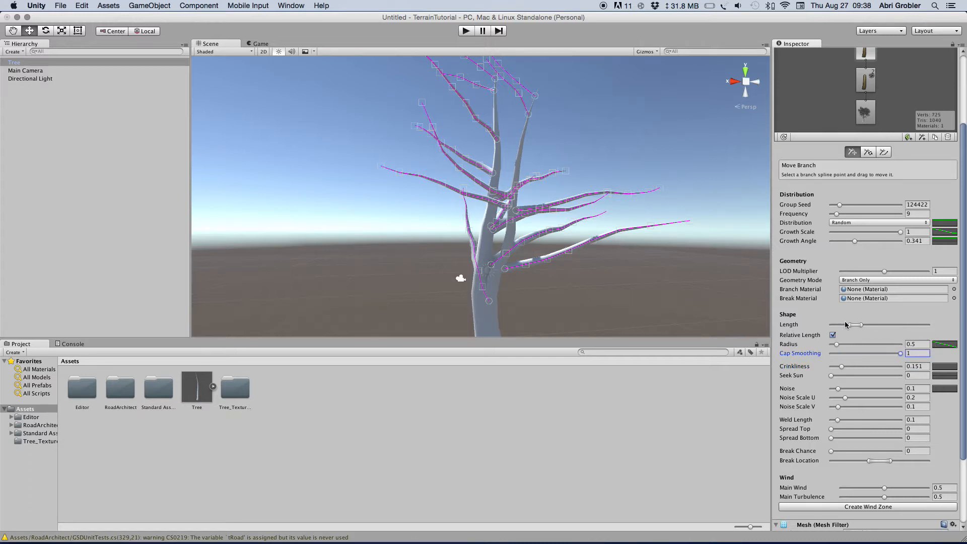
{"action": "left_click_drag", "start_coordinate": [851, 325], "coordinate": [857, 325]}
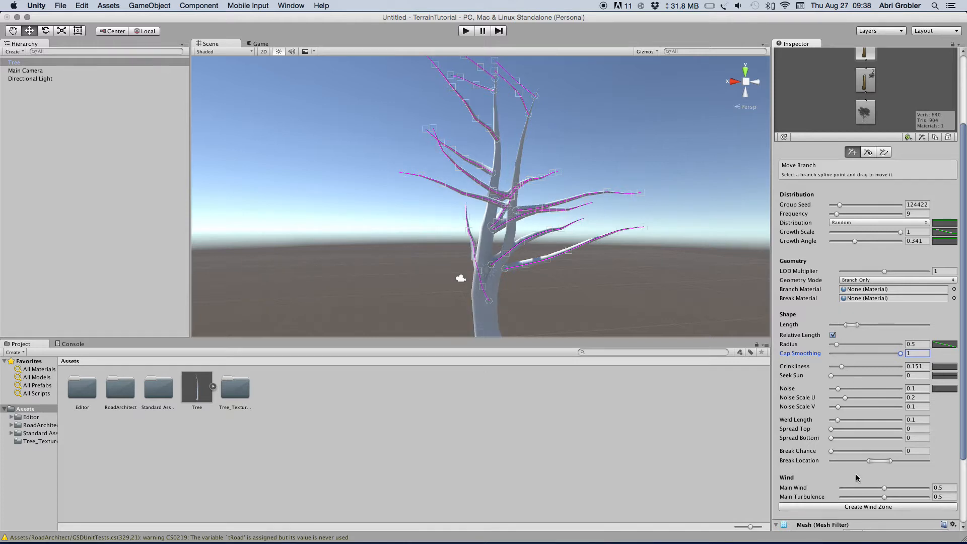
{"action": "left_click_drag", "start_coordinate": [647, 337], "coordinate": [643, 371], "text": "alt"}
{"action": "mouse_move", "coordinate": [834, 454]}
{"action": "left_mouse_down"}
{"action": "mouse_move", "coordinate": [889, 451]}
{"action": "mouse_move", "coordinate": [826, 450]}
{"action": "left_mouse_up"}
{"action": "left_click", "coordinate": [662, 281]}
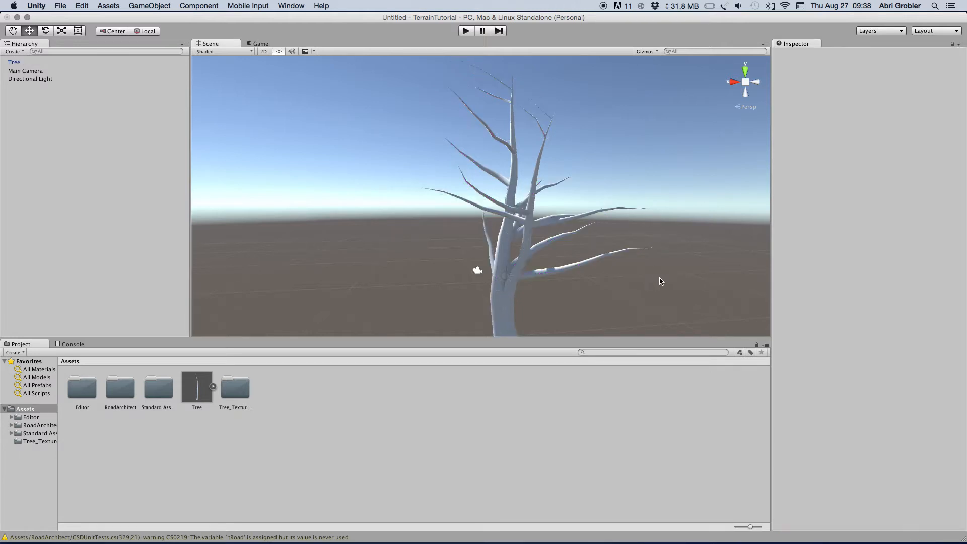
- Add another branch group growing from the child branches and set its Growth Angle to 0.37
{"action": "left_click", "coordinate": [522, 287]}
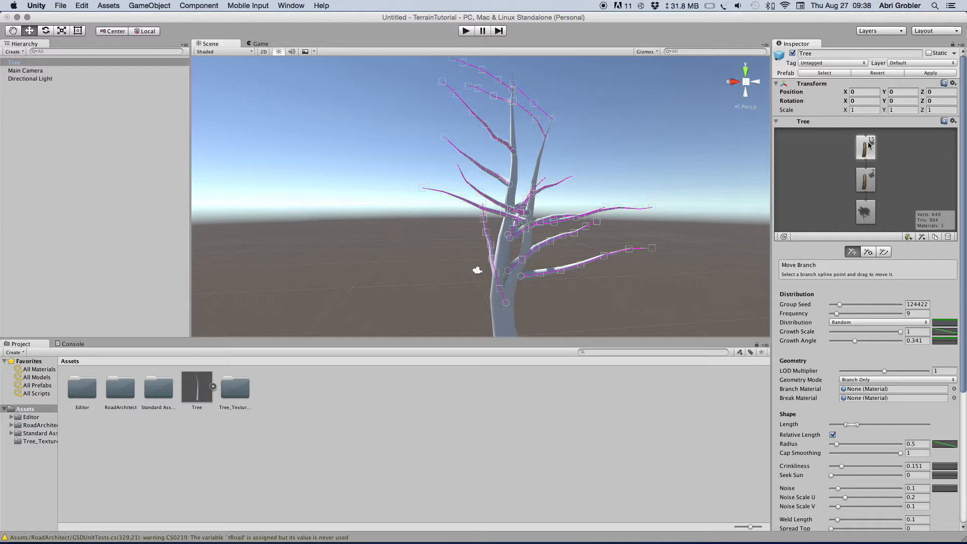
{"action": "left_click", "coordinate": [922, 237]}
{"action": "right_click_drag", "start_coordinate": [648, 292], "coordinate": [678, 278]}
{"action": "key", "text": "w"}
{"action": "left_click_drag", "start_coordinate": [831, 373], "coordinate": [857, 371]}
{"action": "left_click", "coordinate": [715, 278]}
{"action": "right_click_drag", "start_coordinate": [703, 276], "coordinate": [609, 291]}
{"action": "key", "text": "a"}
{"action": "key", "text": "s"}
{"action": "key", "text": "w"}
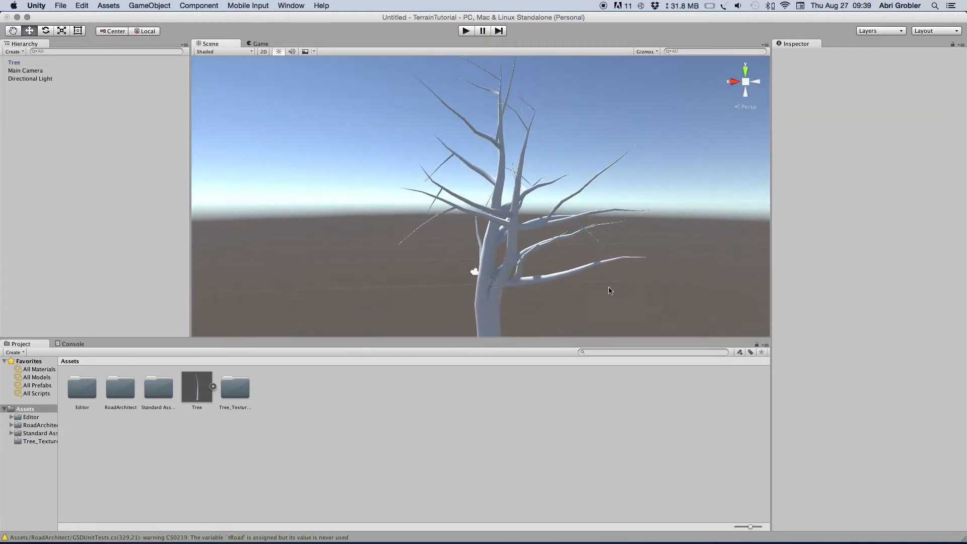
- Multiply the twigs by setting the outermost branch group's Frequency to 11
{"action": "left_click", "coordinate": [493, 308]}
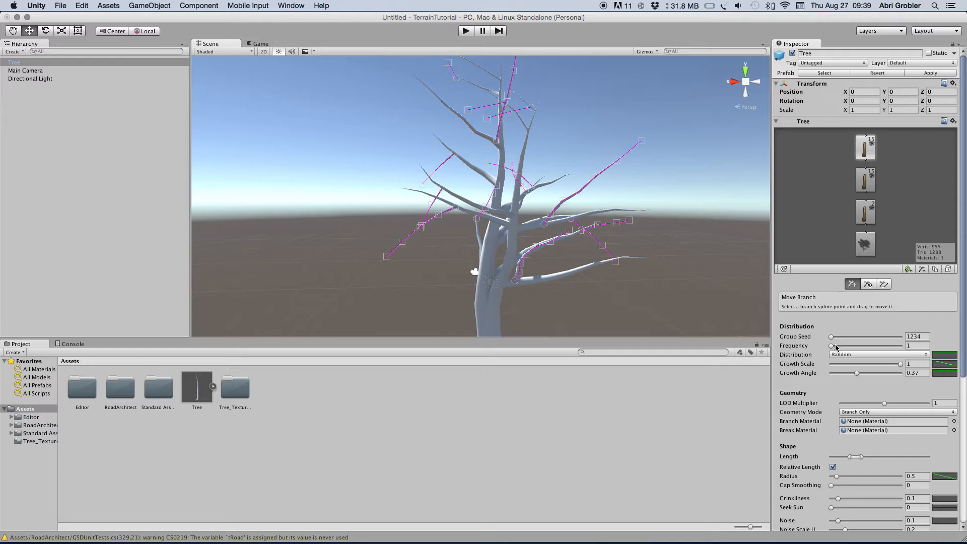
{"action": "left_click_drag", "start_coordinate": [834, 347], "coordinate": [840, 348]}
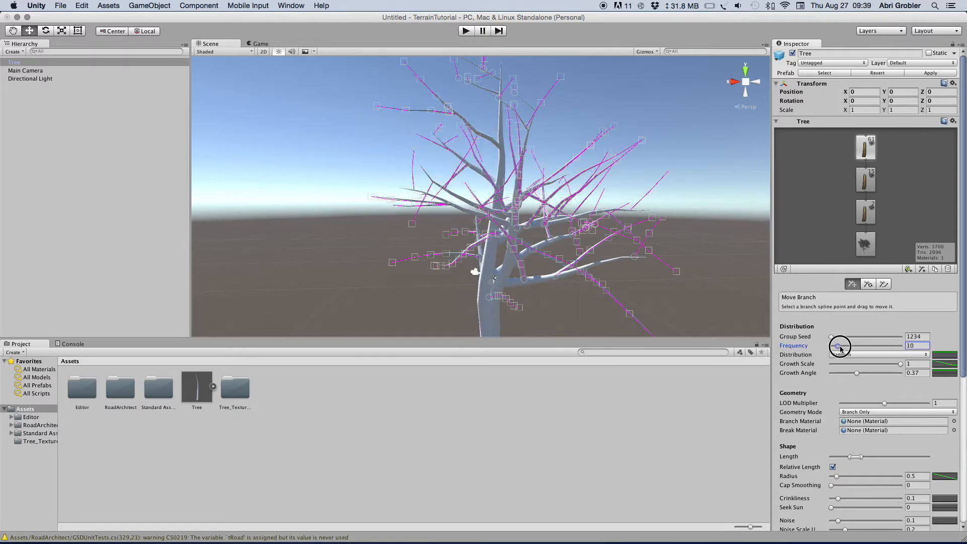
{"action": "left_click", "coordinate": [697, 187]}
{"action": "left_click_drag", "start_coordinate": [697, 187], "coordinate": [706, 210], "text": "alt"}
{"action": "scroll", "coordinate": [706, 211], "scroll_direction": "up", "scroll_amount": 5}
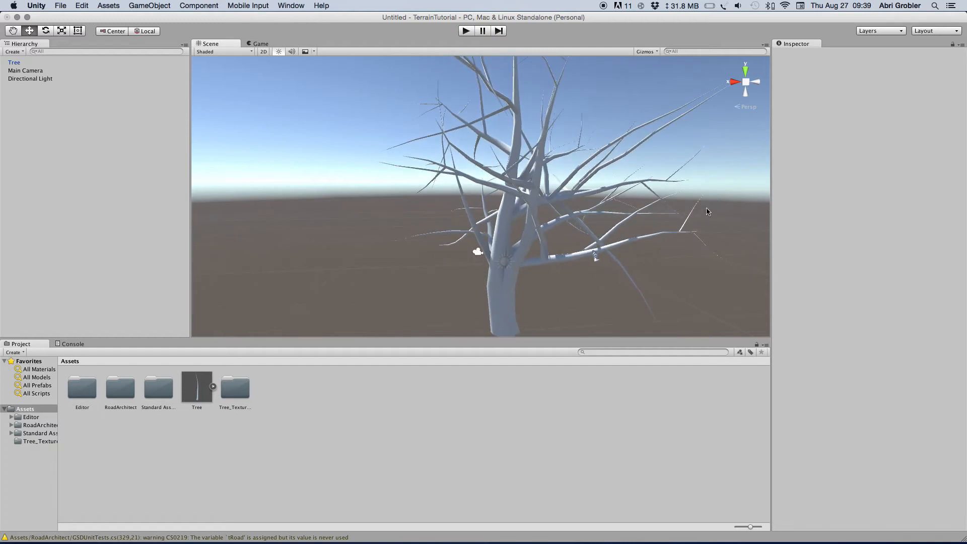
- Shorten the twigs by reducing the outermost branch group's length range
{"action": "left_click", "coordinate": [524, 257]}
{"action": "left_click_drag", "start_coordinate": [853, 458], "coordinate": [842, 457]}
{"action": "left_click", "coordinate": [650, 313]}
{"action": "left_click_drag", "start_coordinate": [650, 314], "coordinate": [667, 264], "text": "alt"}
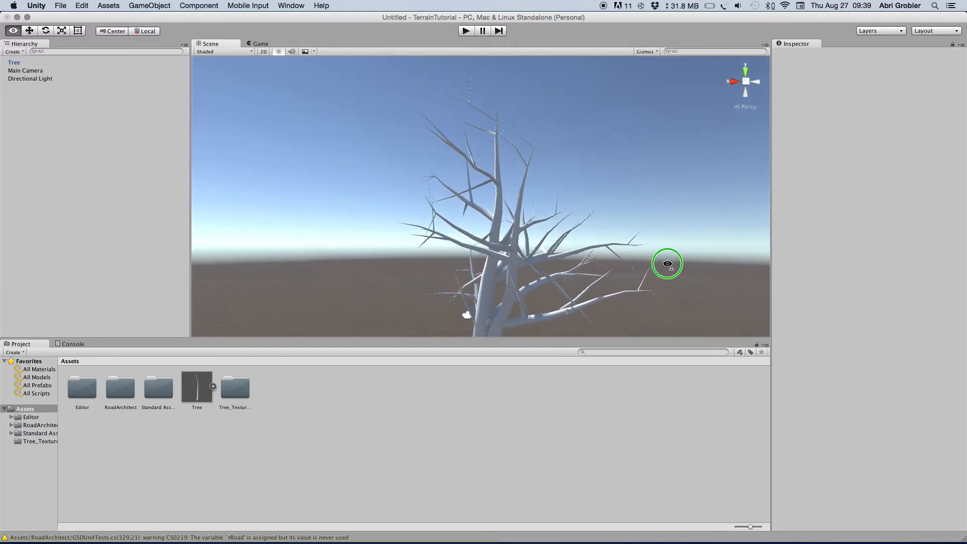
- Assign the conifer Branches_0 material to the trunk group and apply the Nature/Tree Creator Bark shader to it
{"action": "left_click", "coordinate": [504, 301]}
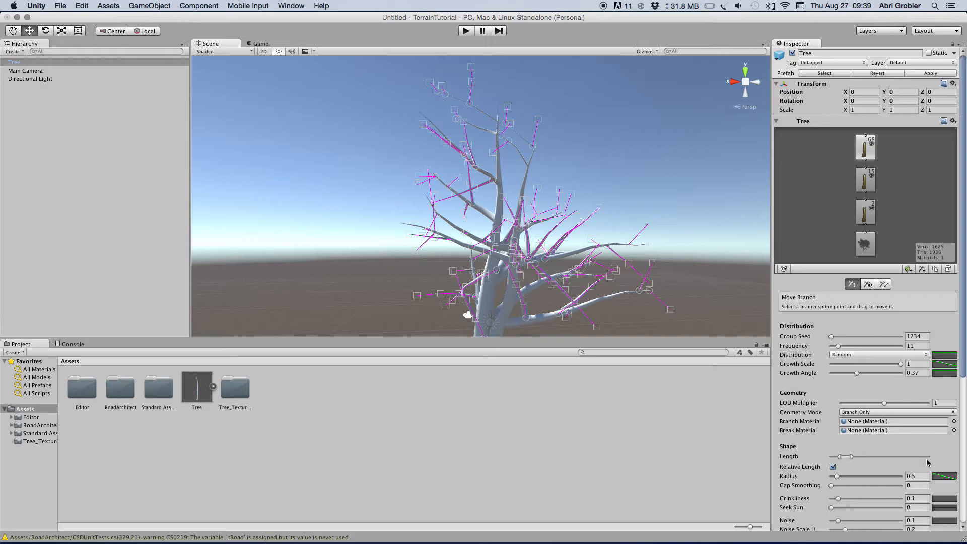
{"action": "left_click", "coordinate": [865, 217]}
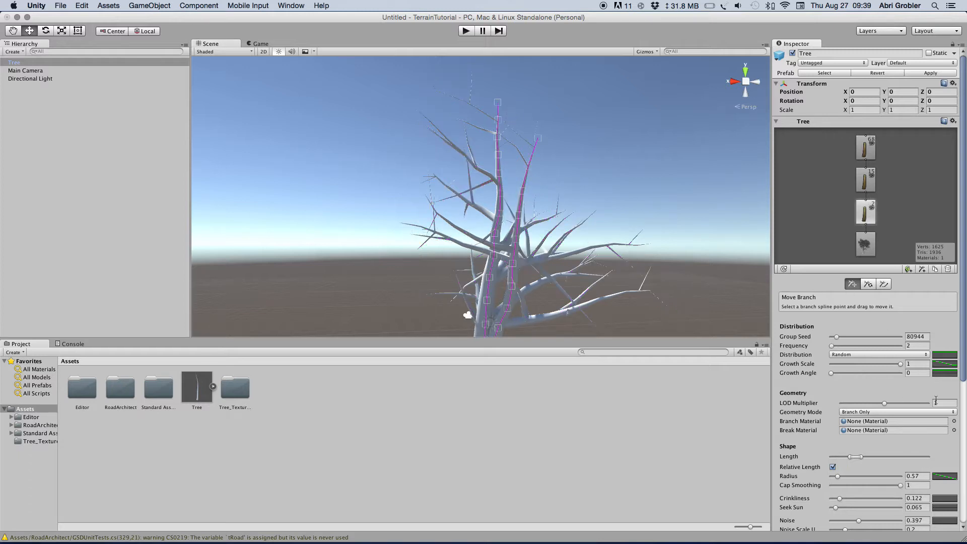
{"action": "left_click", "coordinate": [953, 422]}
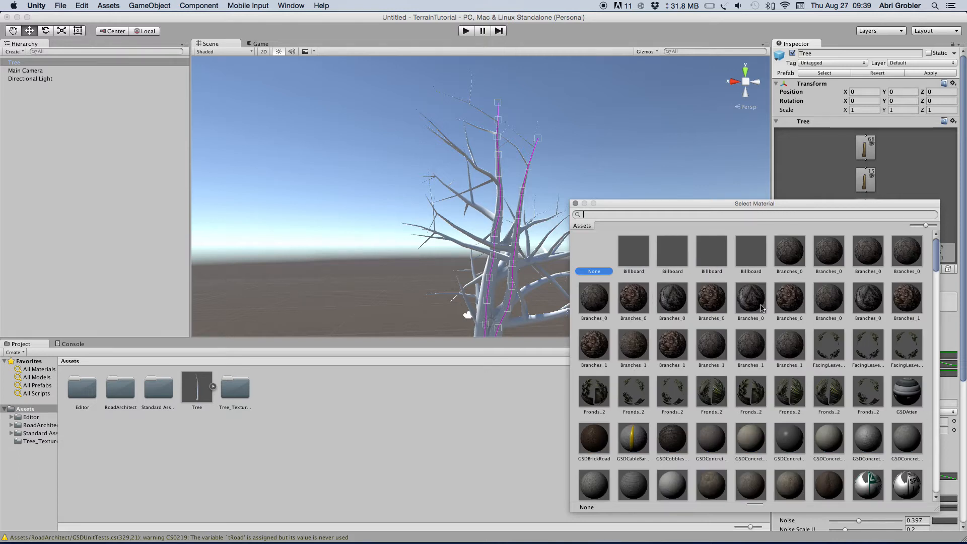
{"action": "left_click", "coordinate": [638, 306]}
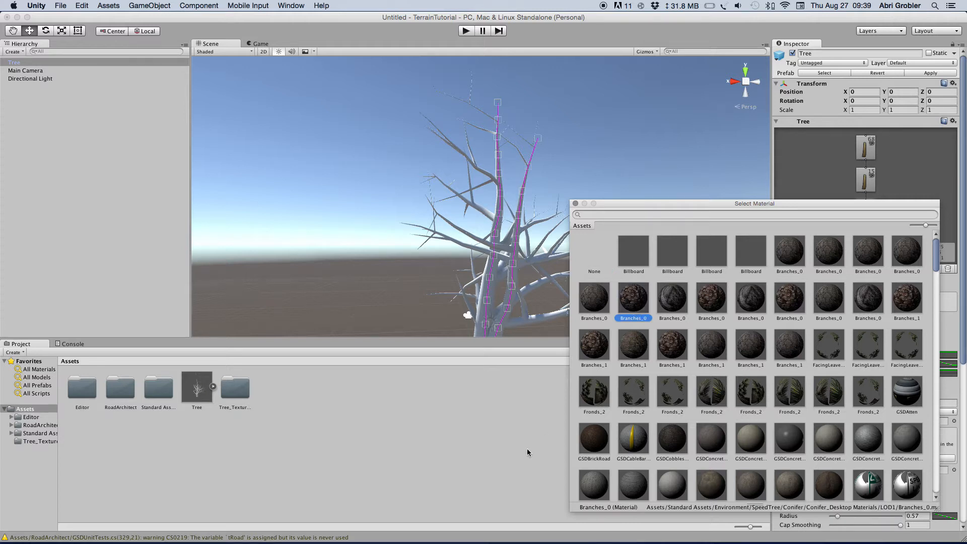
{"action": "left_click", "coordinate": [544, 433]}
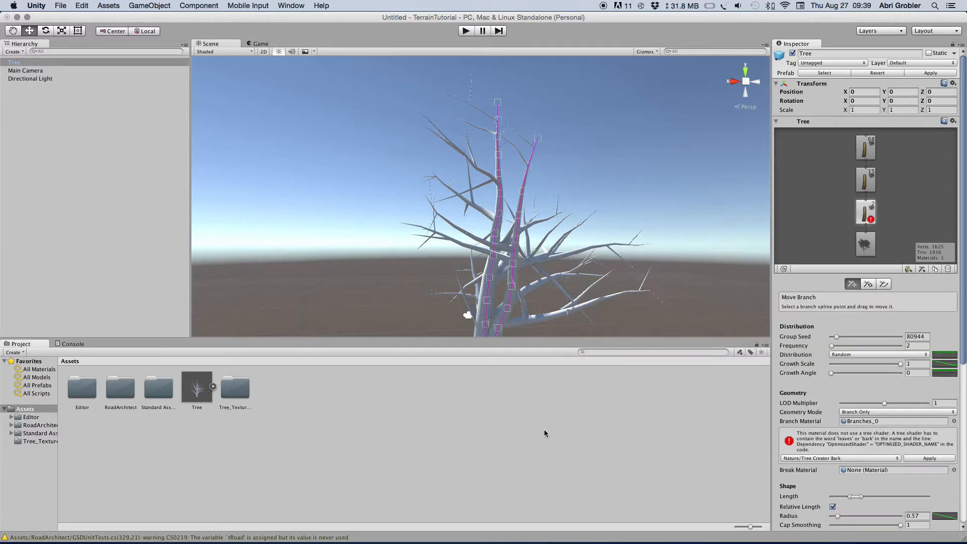
{"action": "left_click", "coordinate": [925, 458]}
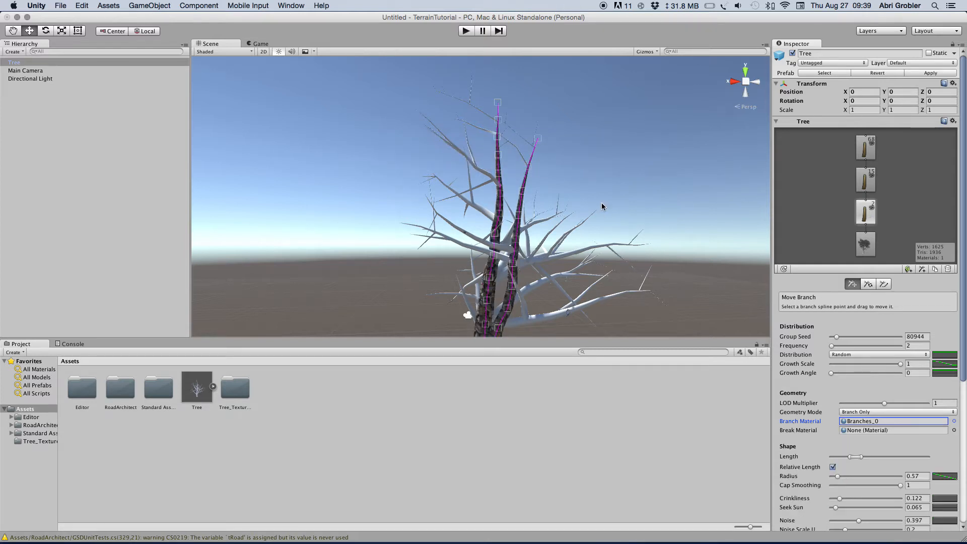
- Assign the conifer LOD0 Branches_1 material to the middle branch group and apply the Nature/Tree Creator Bark shader to it
{"action": "left_click", "coordinate": [873, 181]}
{"action": "left_click", "coordinate": [954, 422]}
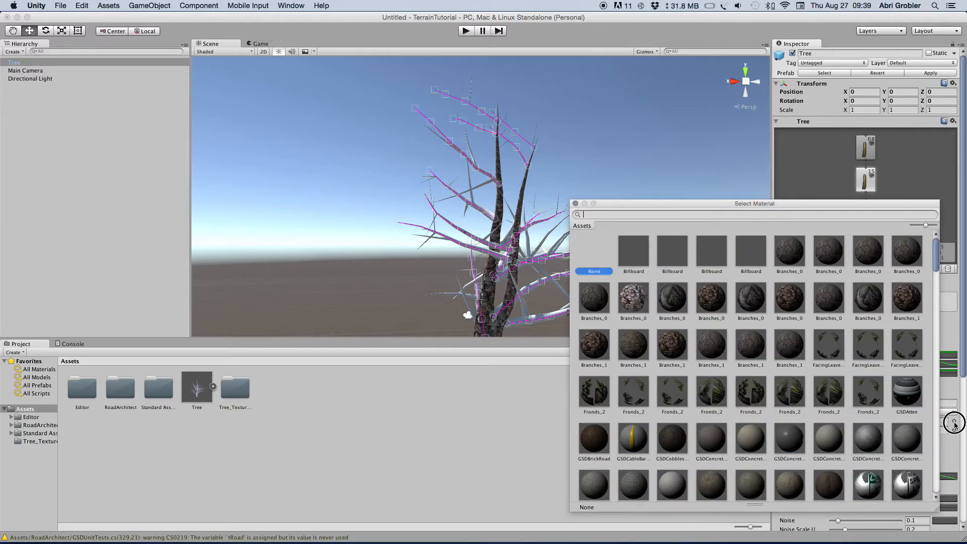
{"action": "left_click", "coordinate": [595, 345]}
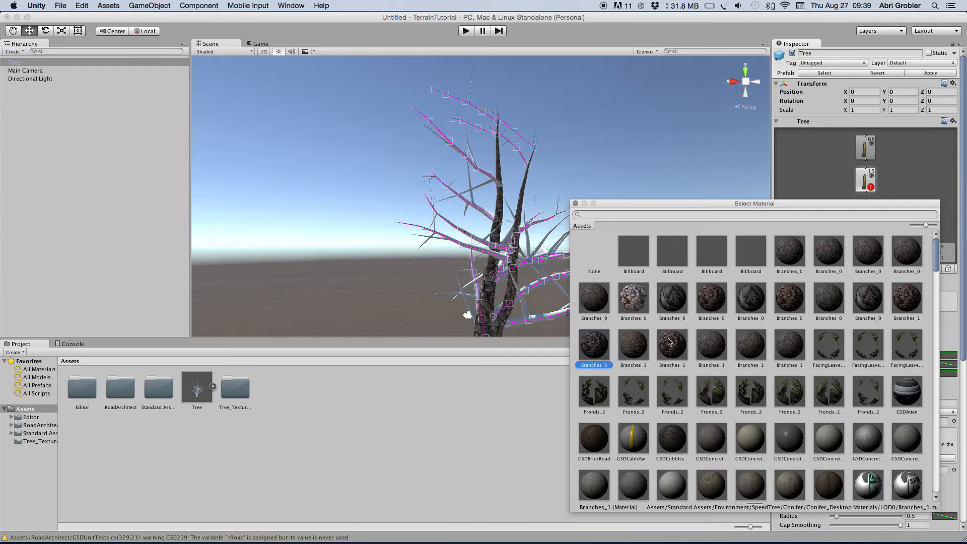
{"action": "left_click", "coordinate": [520, 403]}
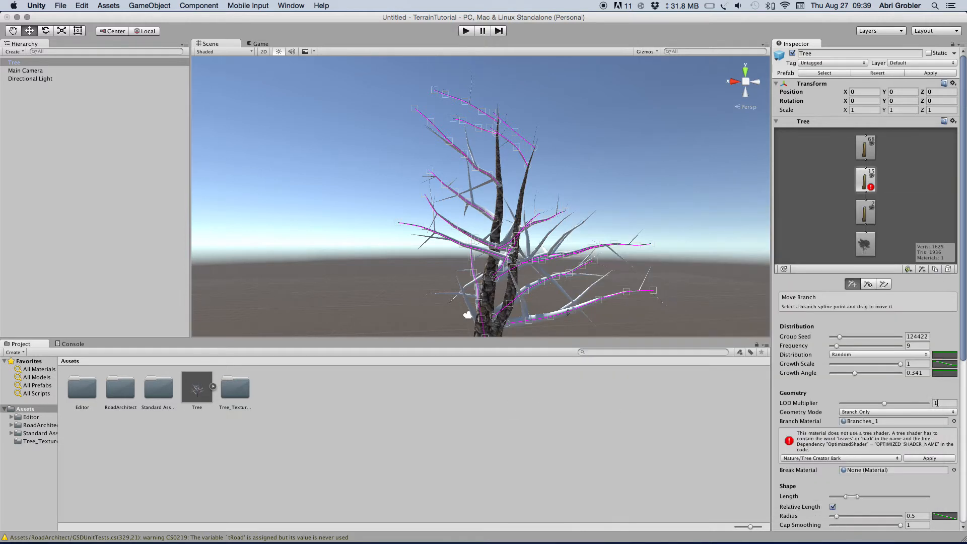
{"action": "left_click", "coordinate": [932, 458]}
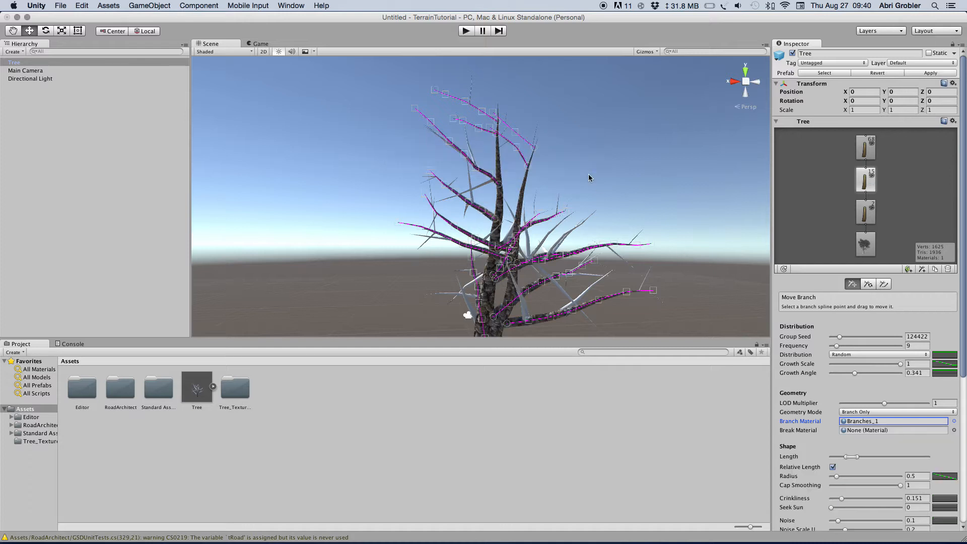
- Assign the conifer LOD2 Branches_1 material to the outermost twig group and apply the Nature/Tree Creator Bark shader to it
{"action": "left_click", "coordinate": [863, 154]}
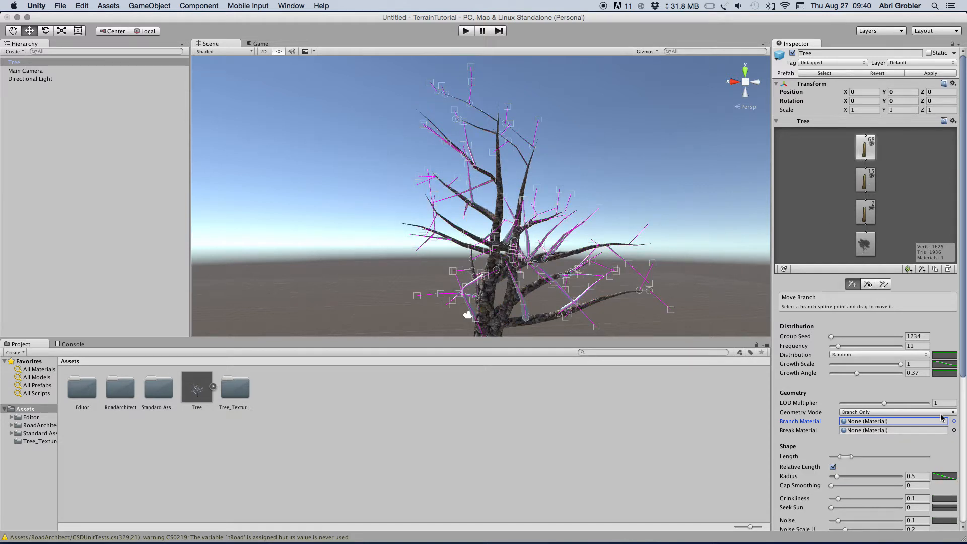
{"action": "left_click", "coordinate": [954, 423]}
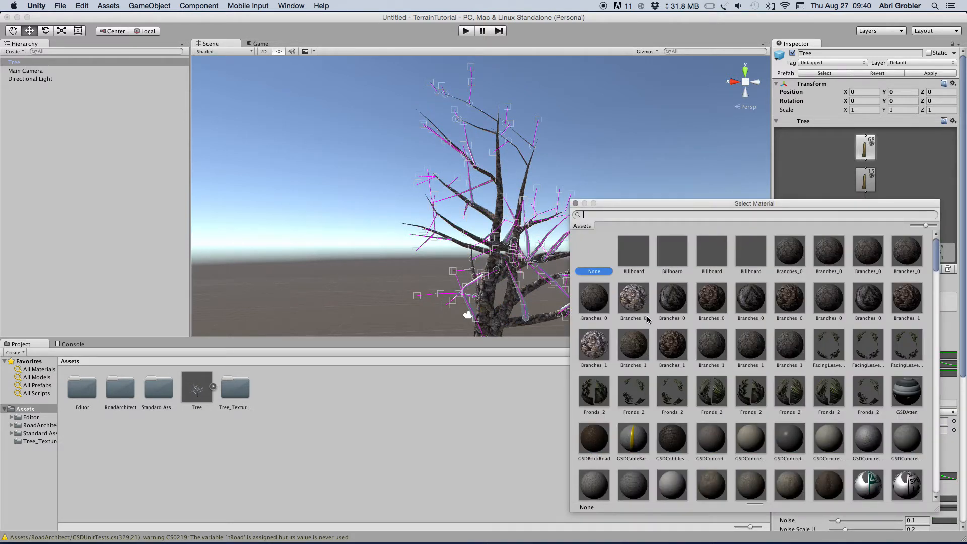
{"action": "left_click", "coordinate": [668, 344]}
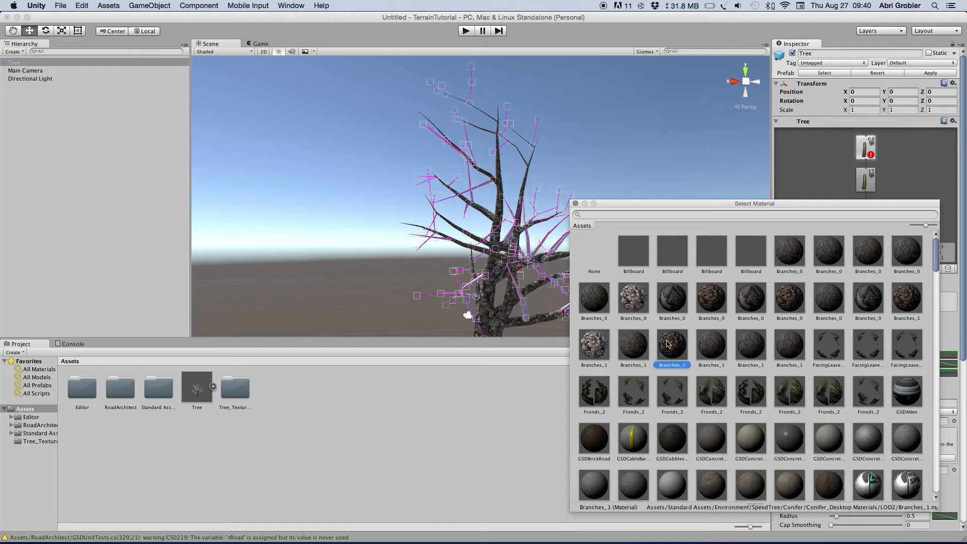
{"action": "left_click", "coordinate": [465, 428]}
{"action": "left_click", "coordinate": [925, 459]}
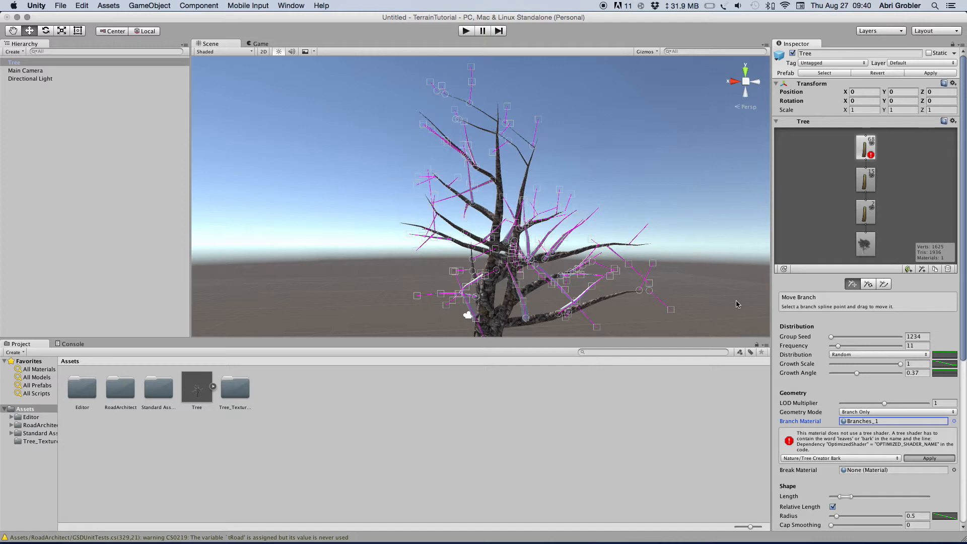
{"action": "left_click", "coordinate": [700, 198]}
{"action": "left_click_drag", "start_coordinate": [634, 201], "coordinate": [613, 229], "text": "alt"}
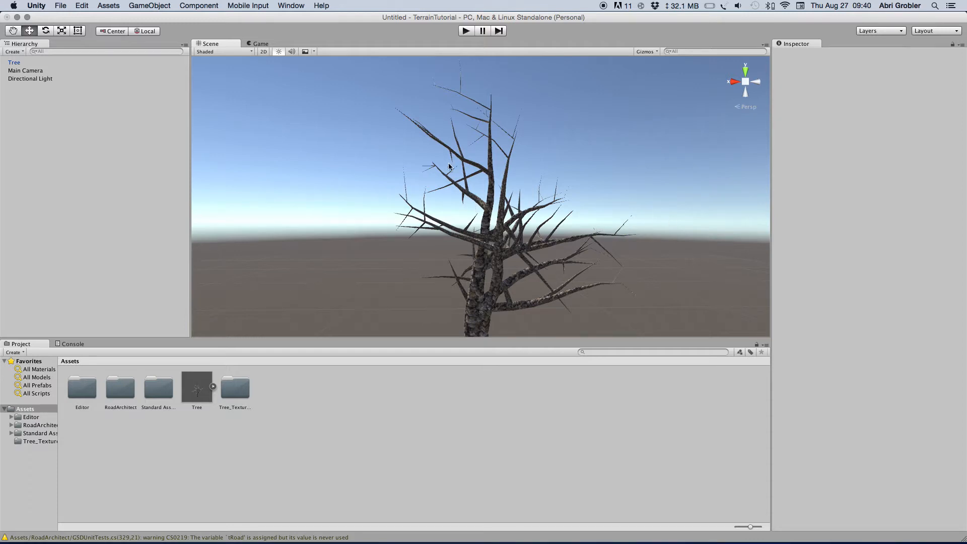
- Switch to Safari and search Google for "leaf png", showing the image results
{"action": "mouse_move", "coordinate": [293, 534]}
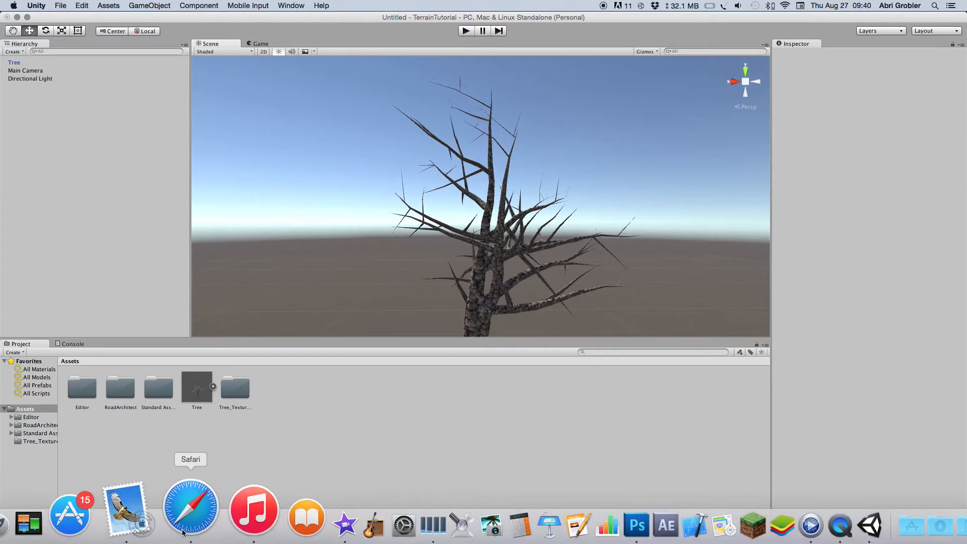
{"action": "left_click", "coordinate": [185, 528]}
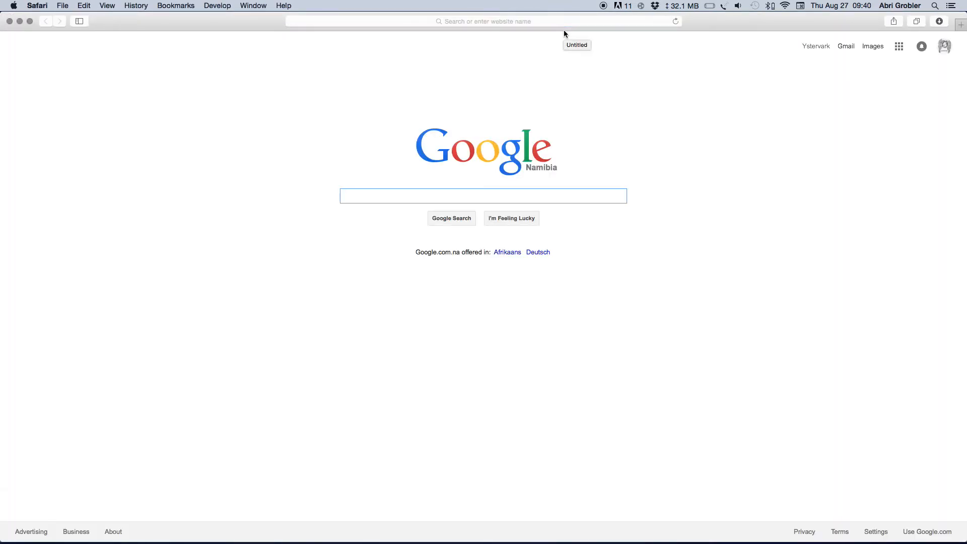
{"action": "type", "text": "leaf p"}
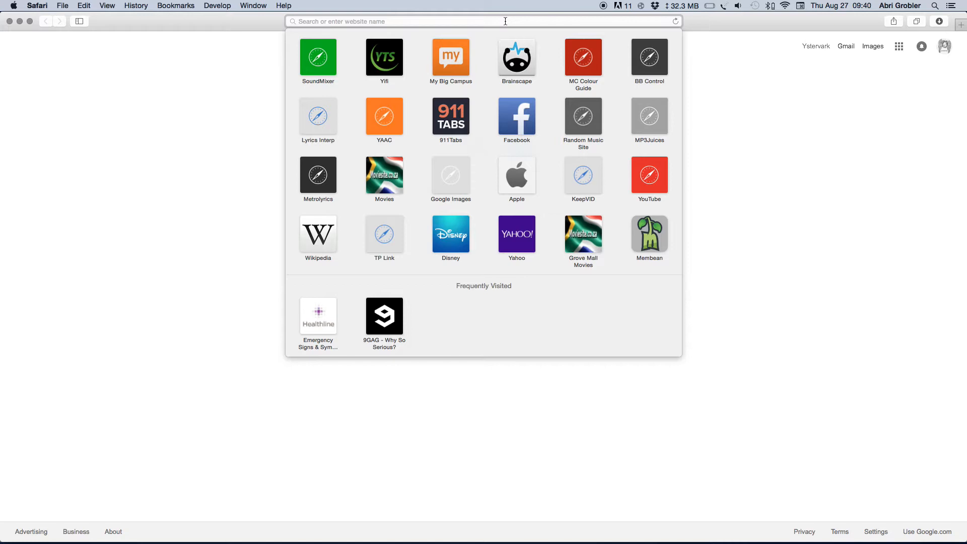
{"action": "type", "text": "ng"}
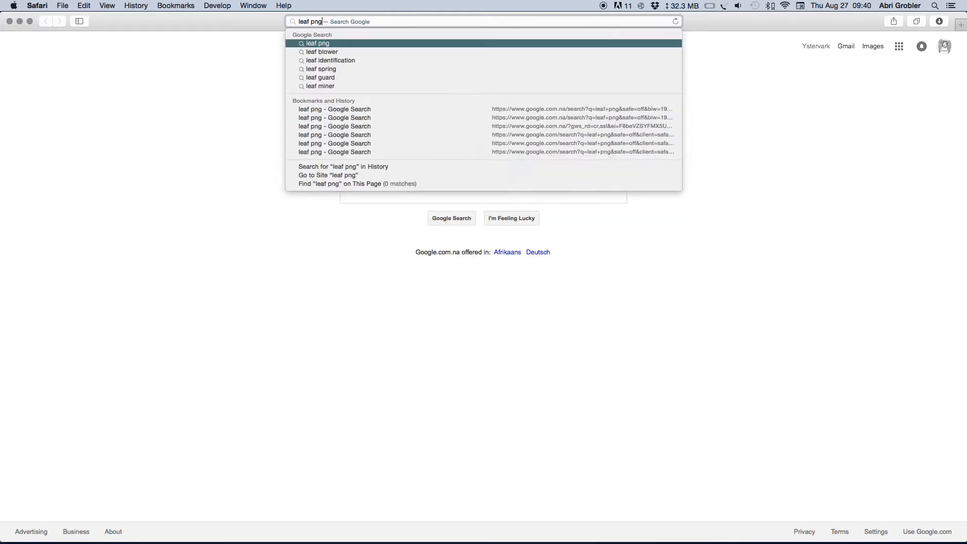
{"action": "key", "text": "Return"}
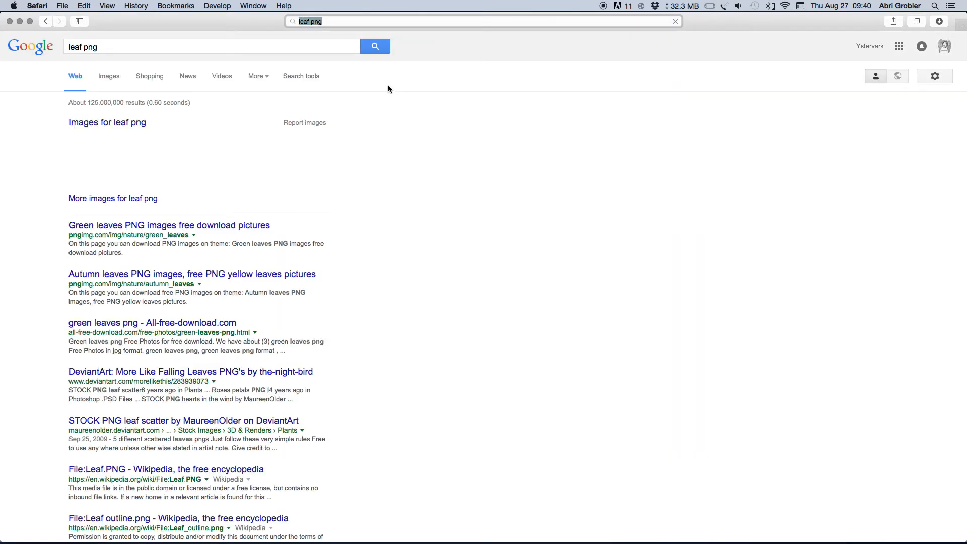
{"action": "left_click", "coordinate": [116, 124]}
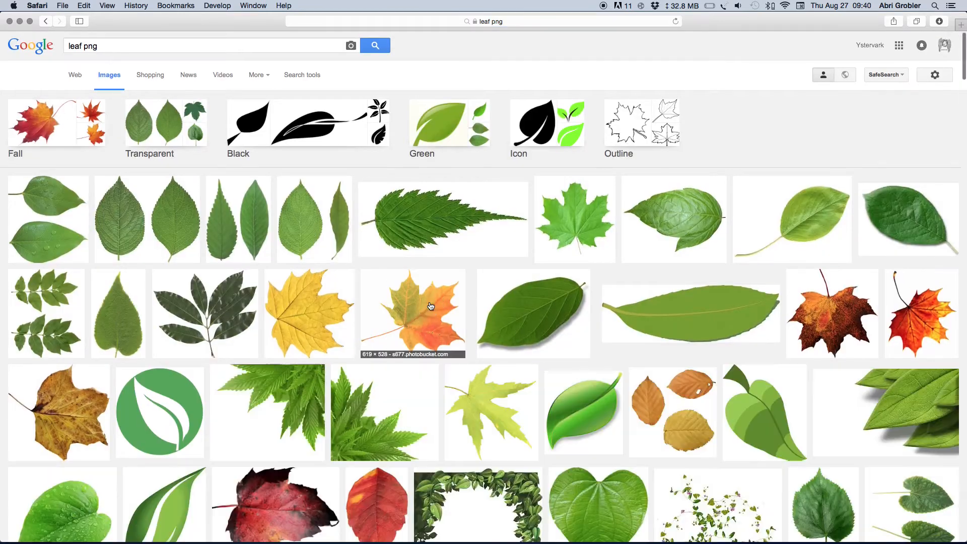
- Bring the gold-leaf.png and Leaf PNG 04 maple leaf images from the search results into Photoshop
{"action": "left_click", "coordinate": [429, 304]}
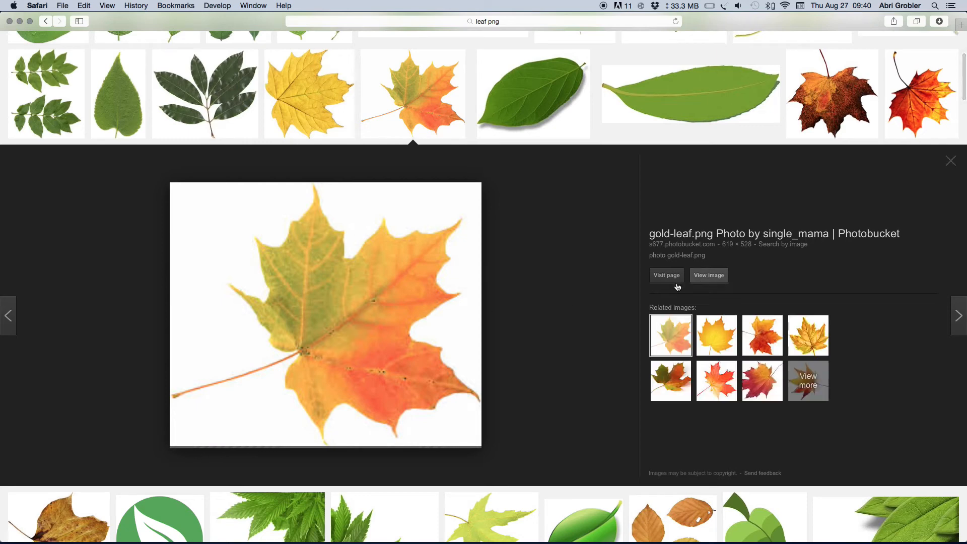
{"action": "left_click_drag", "start_coordinate": [391, 358], "coordinate": [558, 499]}
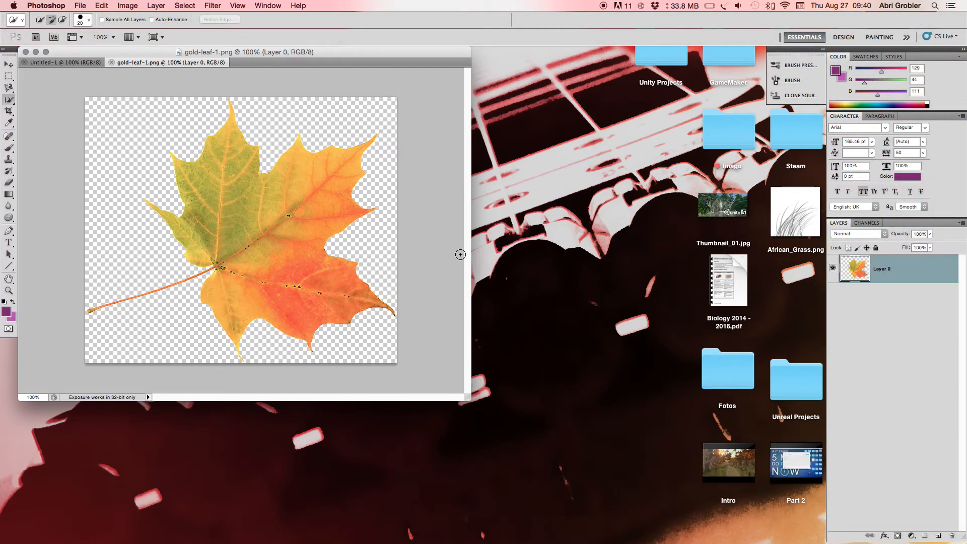
{"action": "key", "text": "super+Tab"}
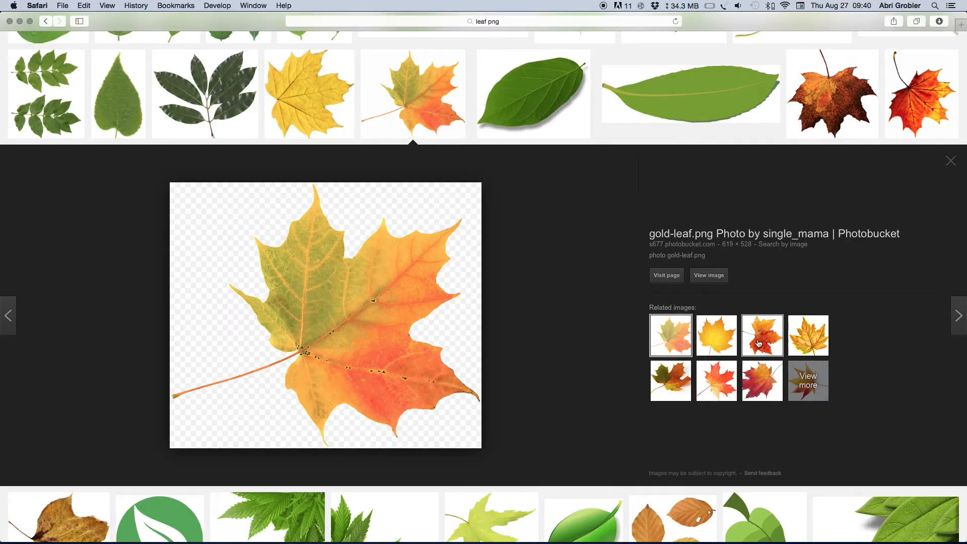
{"action": "left_click", "coordinate": [822, 118]}
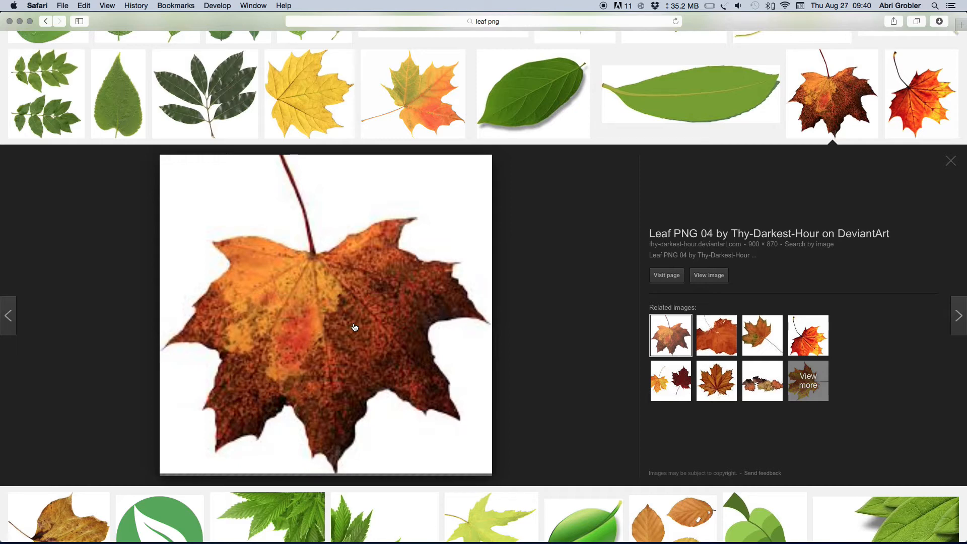
{"action": "left_click_drag", "start_coordinate": [355, 327], "coordinate": [569, 498]}
- Move the Photoshop document window to Desktop 6 and close the Safari window, returning to Photoshop
{"action": "mouse_move", "coordinate": [966, 0]}
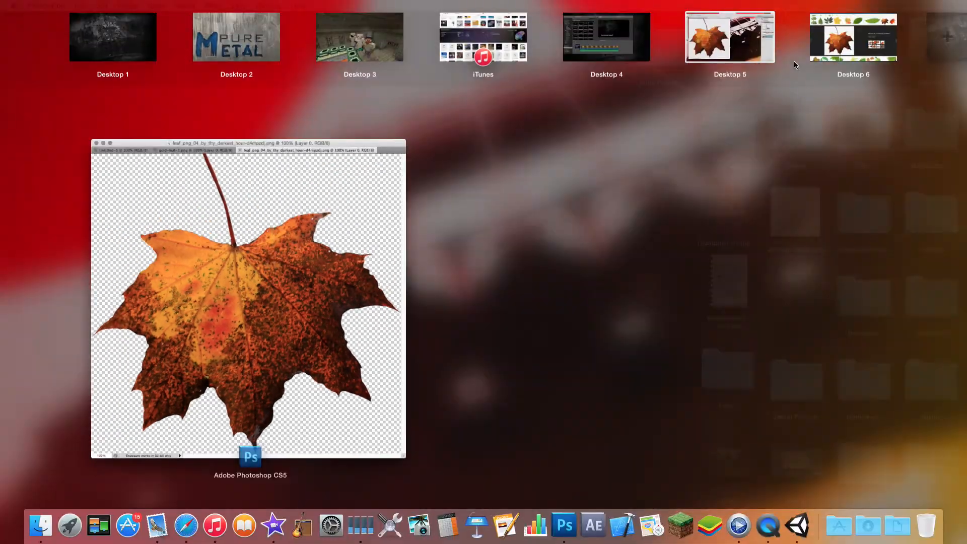
{"action": "left_click_drag", "start_coordinate": [282, 261], "coordinate": [717, 46]}
{"action": "left_click_drag", "start_coordinate": [331, 227], "coordinate": [842, 31]}
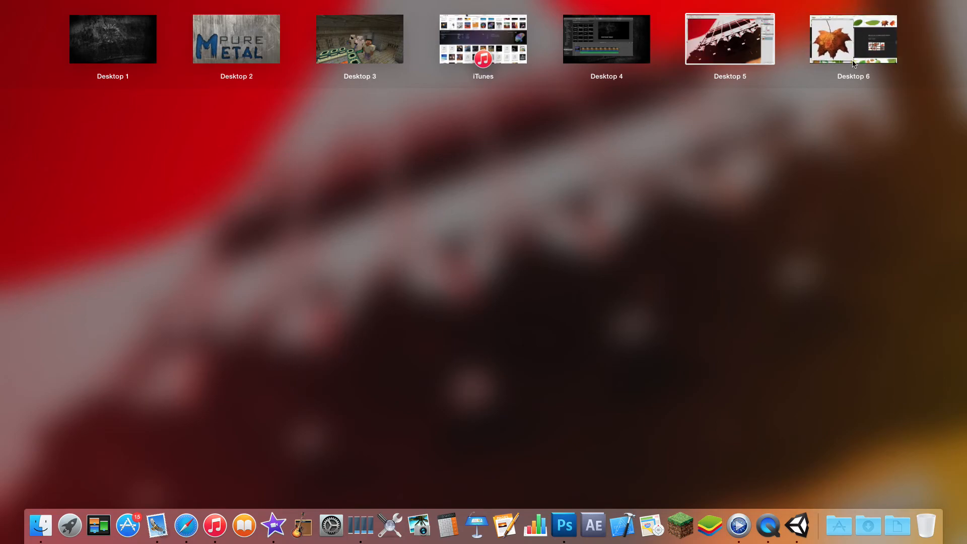
{"action": "left_click", "coordinate": [844, 37]}
{"action": "left_click", "coordinate": [579, 122]}
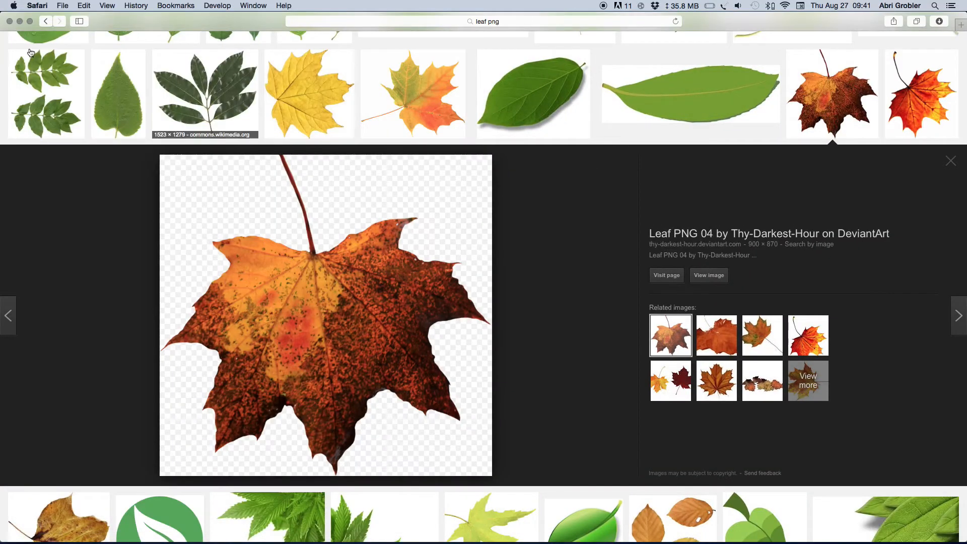
{"action": "left_click", "coordinate": [9, 21]}
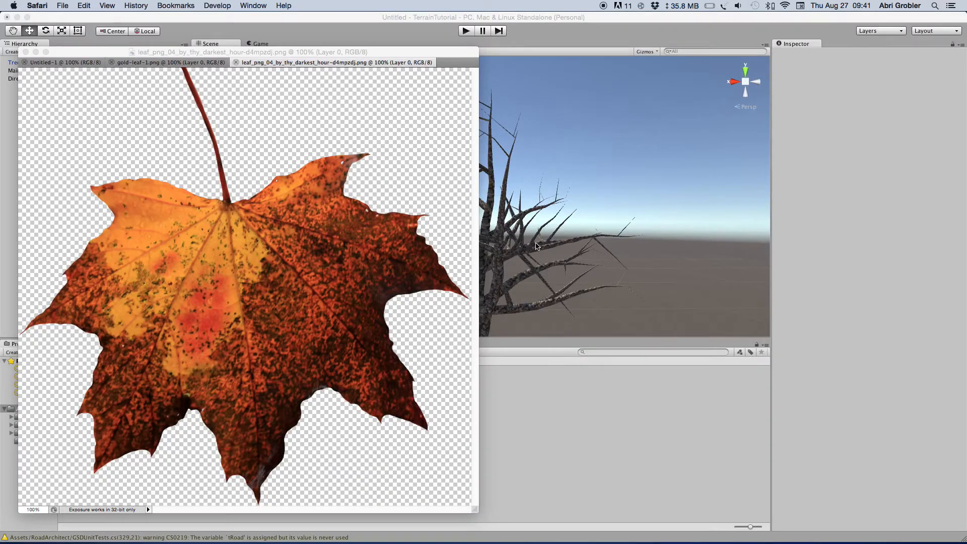
{"action": "left_click", "coordinate": [284, 205]}
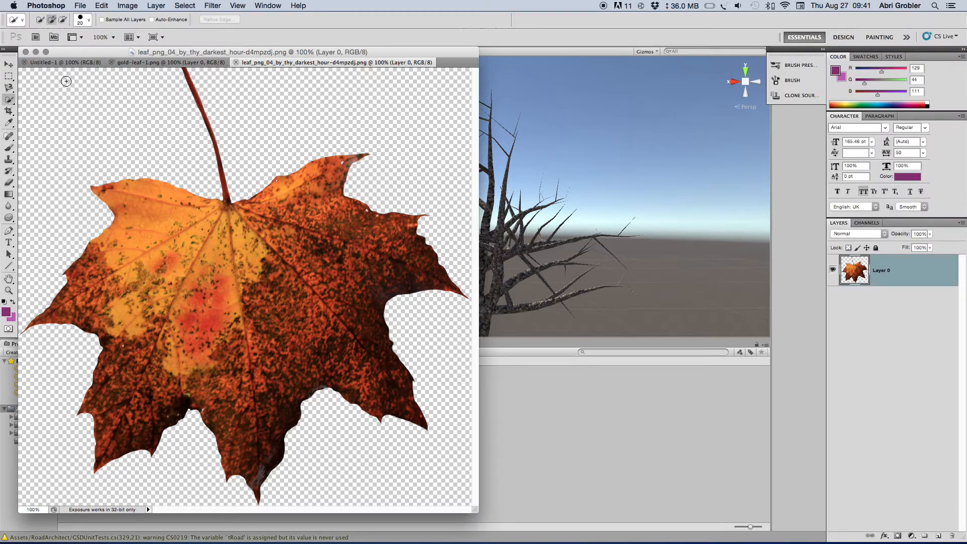
- Copy the gold-leaf-1.png leaf into the blank Untitled-1 document as a new layer
{"action": "left_click", "coordinate": [58, 63]}
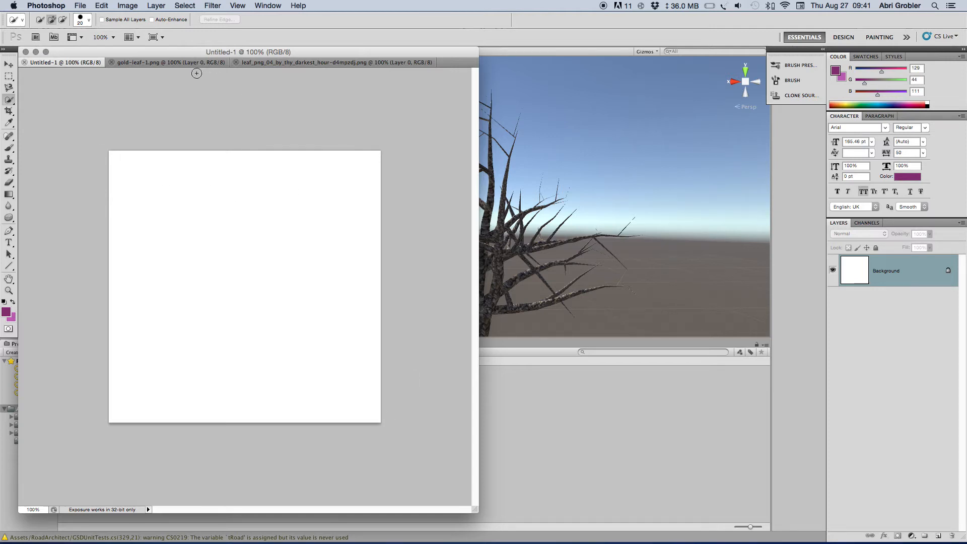
{"action": "left_click", "coordinate": [171, 63]}
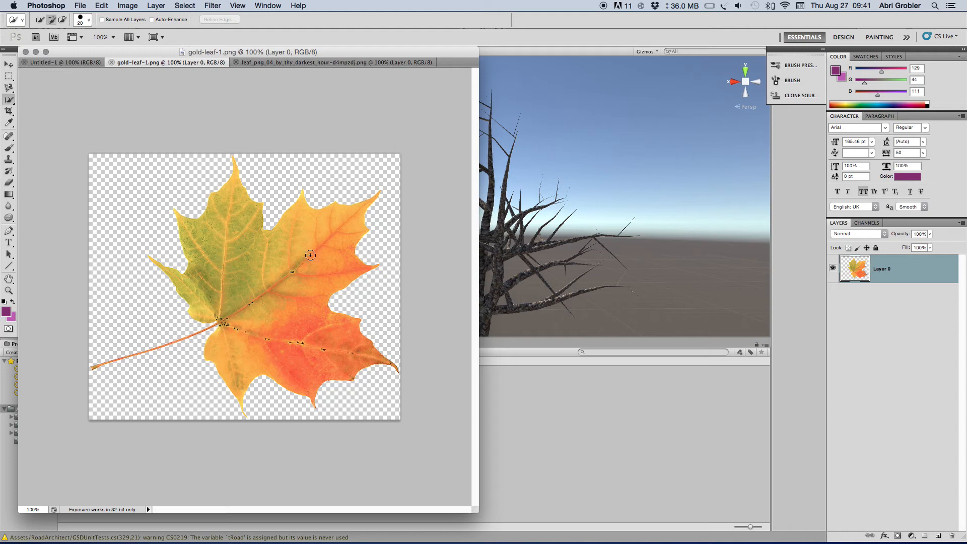
{"action": "left_click_drag", "start_coordinate": [313, 256], "coordinate": [186, 179], "text": "super"}
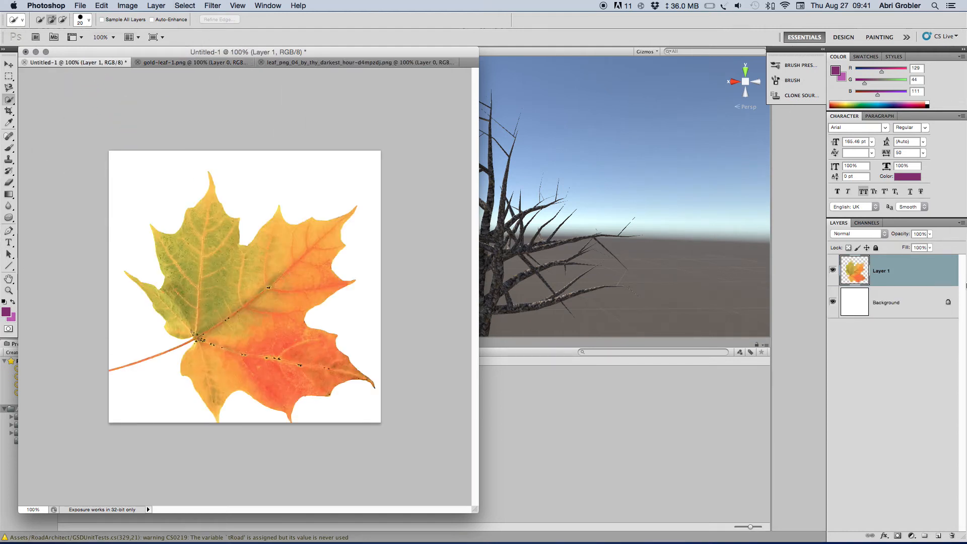
- Convert the white Background of Untitled-1 to a regular layer and delete it, leaving only the leaf layer
{"action": "double_click", "coordinate": [859, 302]}
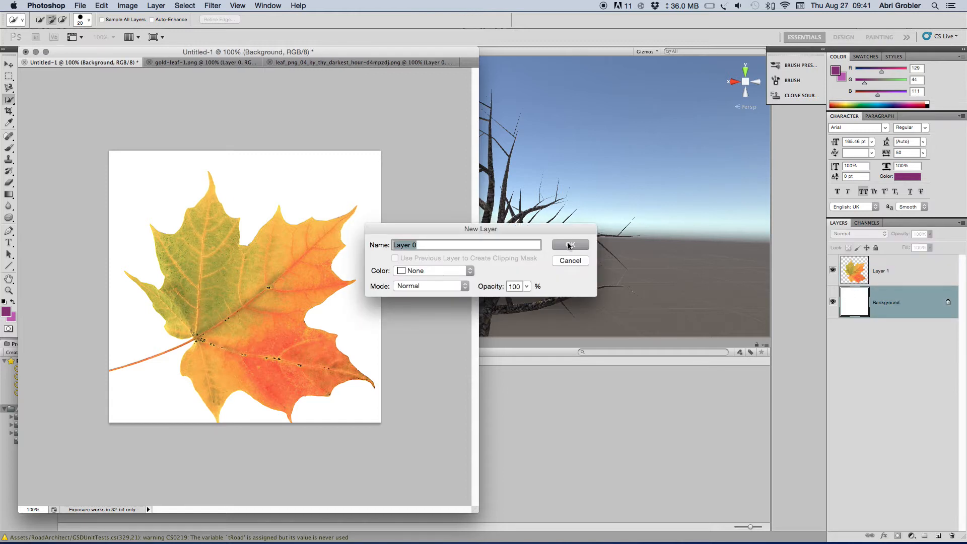
{"action": "left_click", "coordinate": [569, 246]}
{"action": "left_click_drag", "start_coordinate": [925, 314], "coordinate": [952, 536]}
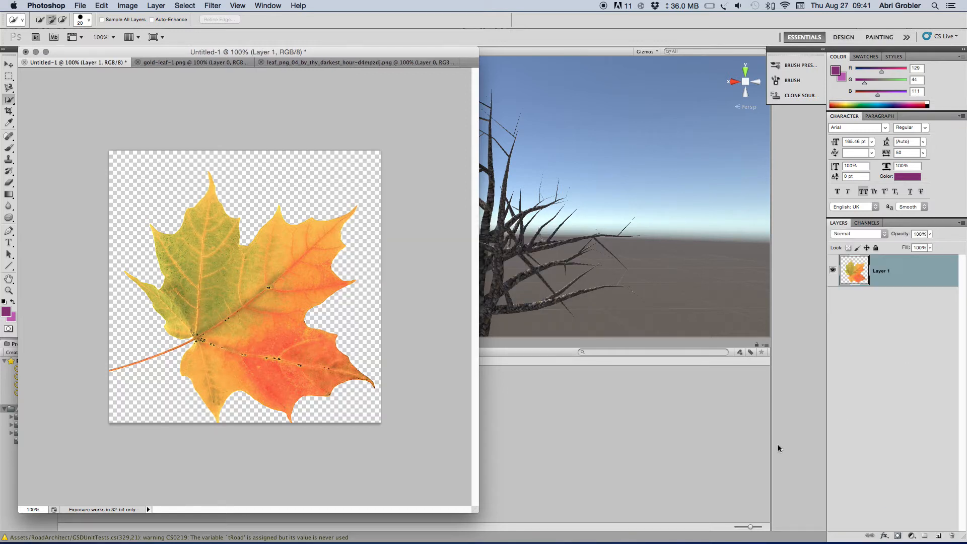
- Rotate the leaf layer -90°, align it to the canvas corner and stretch its H scale to about 103.4% to fill the canvas width
{"action": "key", "text": "super+t"}
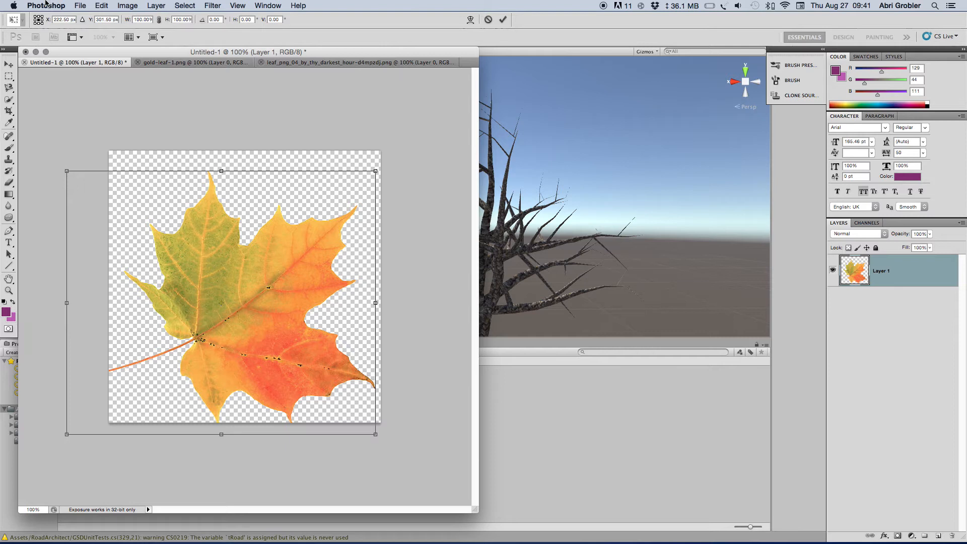
{"action": "left_click_drag", "start_coordinate": [400, 169], "coordinate": [98, 121]}
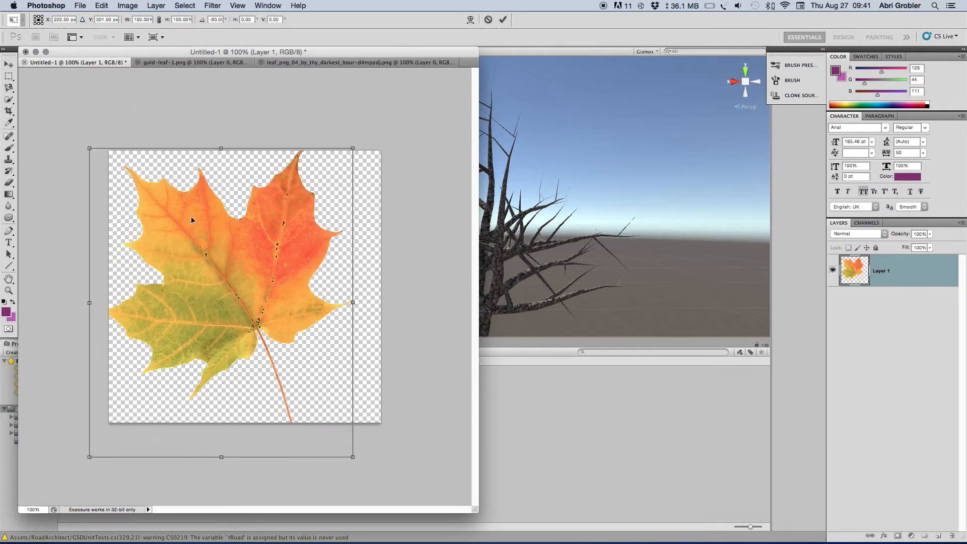
{"action": "left_click_drag", "start_coordinate": [183, 220], "coordinate": [202, 225]}
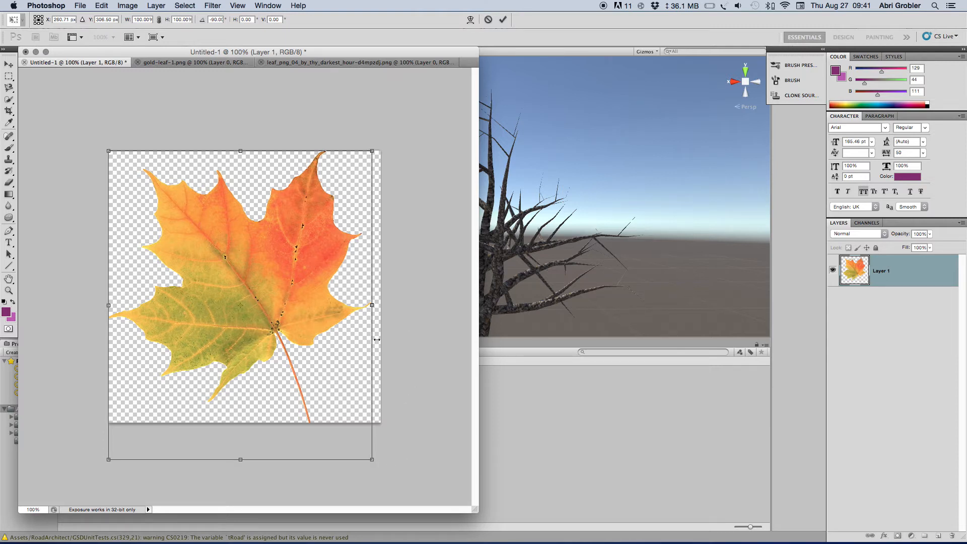
{"action": "left_click_drag", "start_coordinate": [372, 302], "coordinate": [382, 304]}
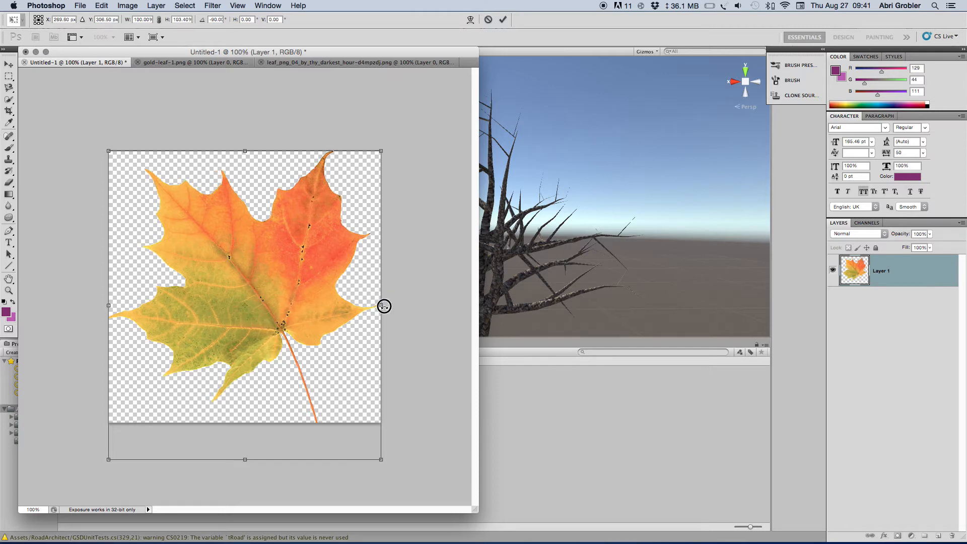
{"action": "key", "text": "Return"}
{"action": "key", "text": "w"}
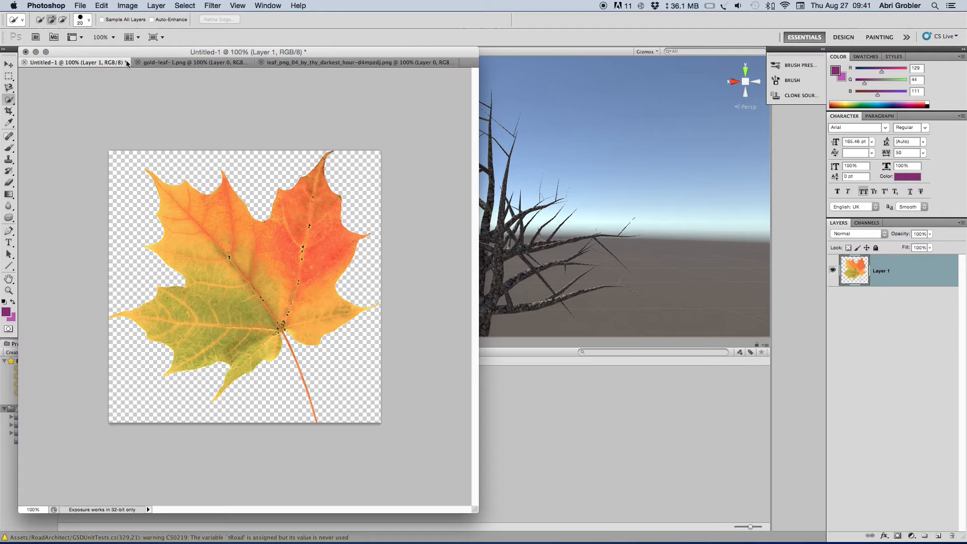
- Start saving a copy of the leaf document and create a T & M folder inside TerrainTutorial's Assets folder
{"action": "left_click", "coordinate": [85, 6]}
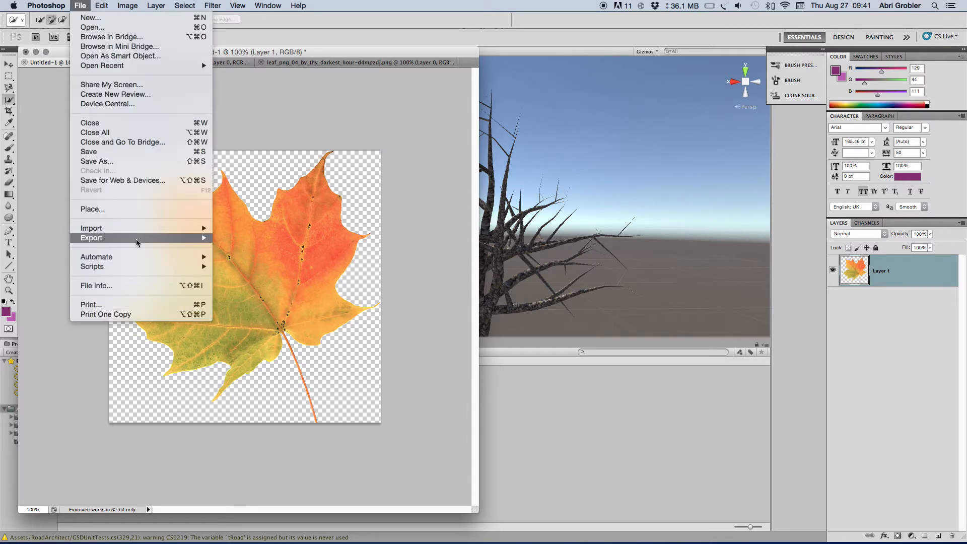
{"action": "left_click", "coordinate": [121, 162]}
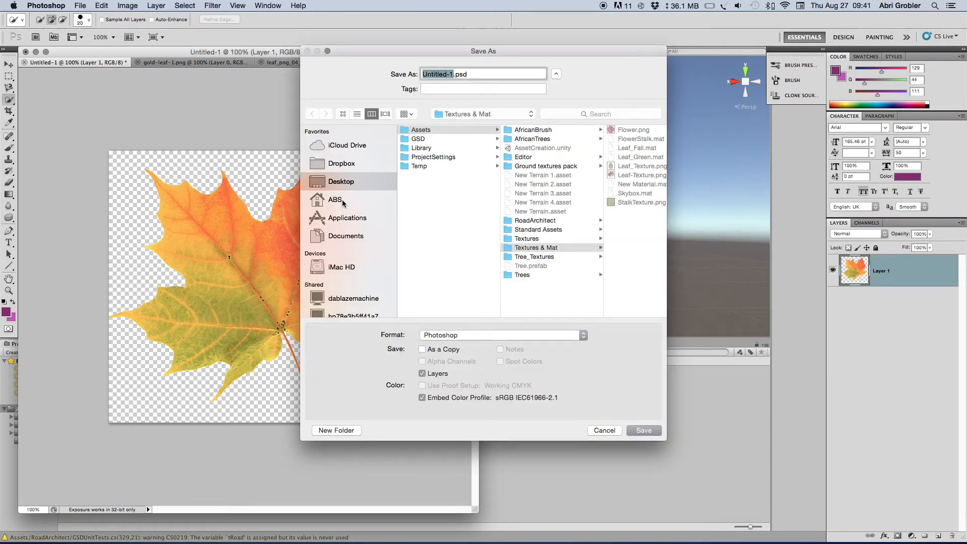
{"action": "scroll", "coordinate": [448, 154], "scroll_direction": "left", "scroll_amount": 5}
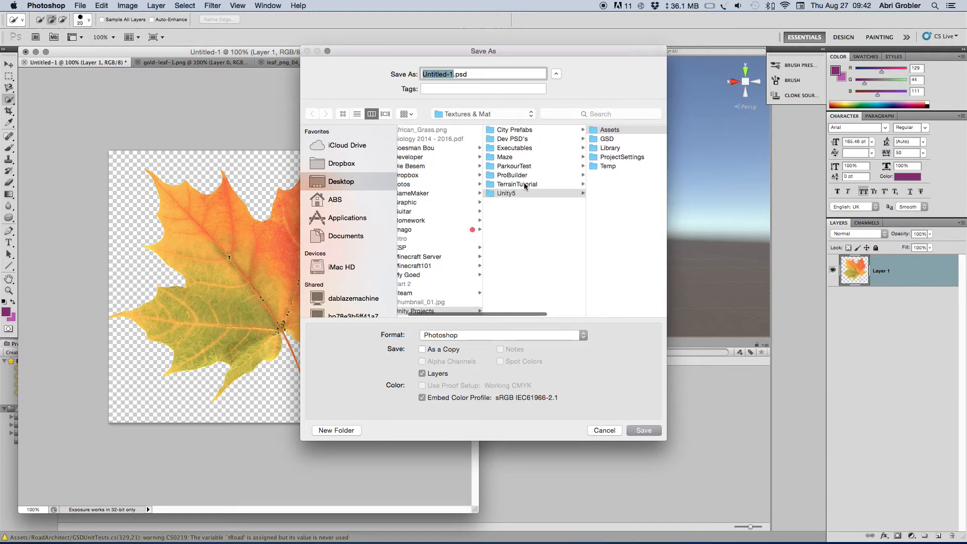
{"action": "left_click", "coordinate": [525, 185]}
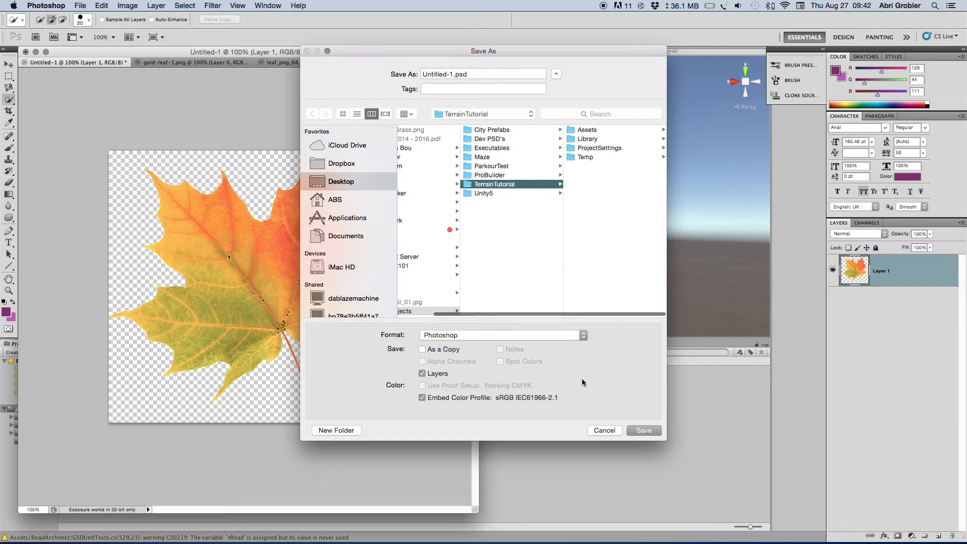
{"action": "left_click", "coordinate": [583, 130]}
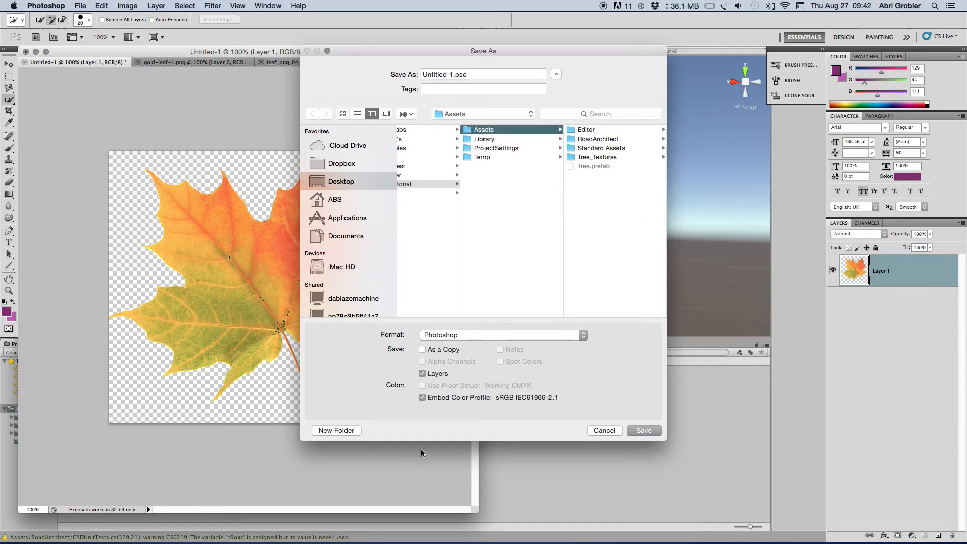
{"action": "left_click", "coordinate": [337, 430]}
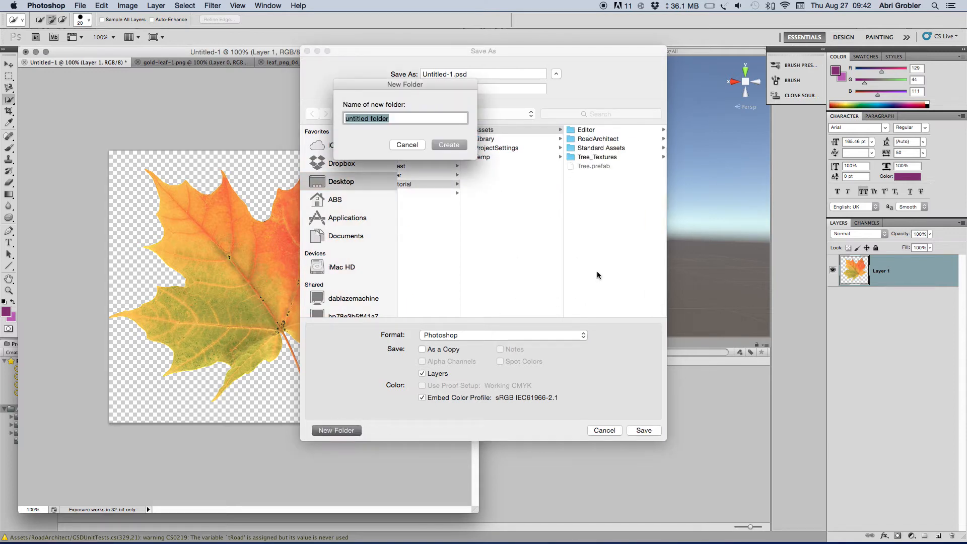
{"action": "type", "text": "T"}
{"action": "left_click", "coordinate": [449, 146]}
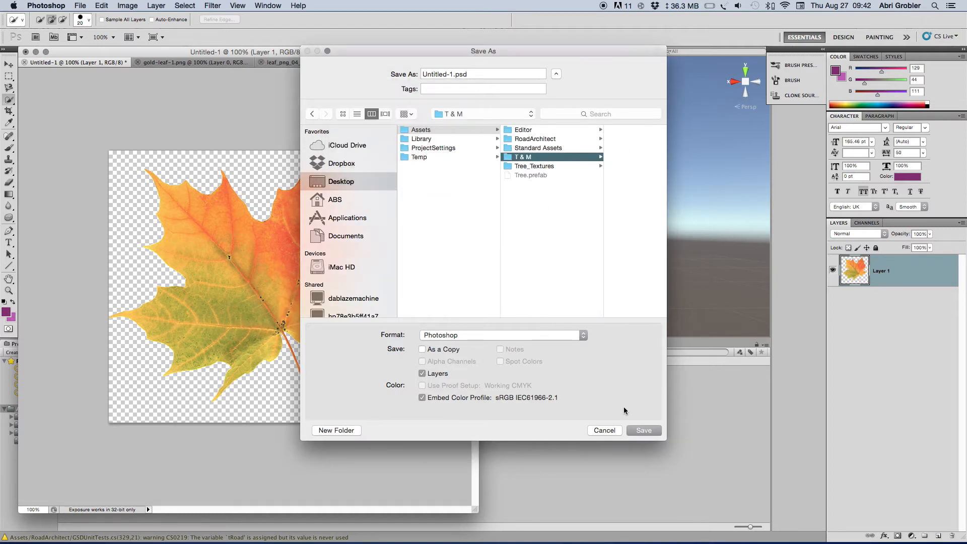
- Save the leaf image in the T & M folder as a non-interlaced PNG named Leaf_01
{"action": "left_click", "coordinate": [451, 332]}
{"action": "left_click", "coordinate": [445, 451]}
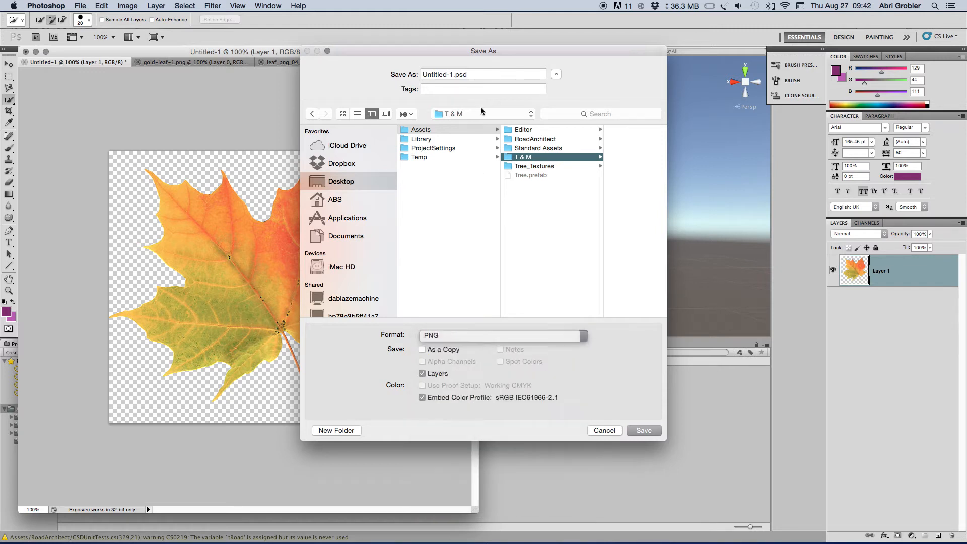
{"action": "left_click_drag", "start_coordinate": [473, 73], "coordinate": [393, 75]}
{"action": "type", "text": "Leaf_01"}
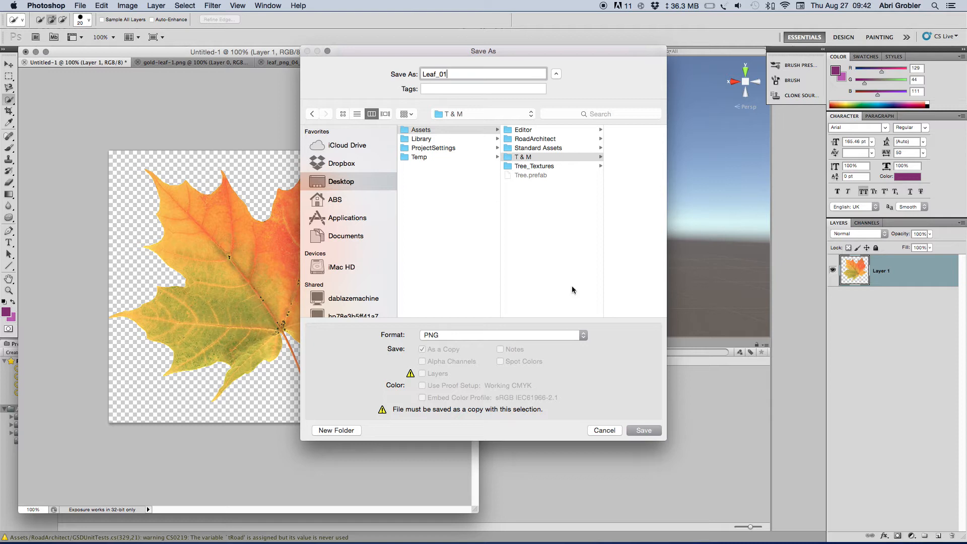
{"action": "left_click", "coordinate": [642, 430]}
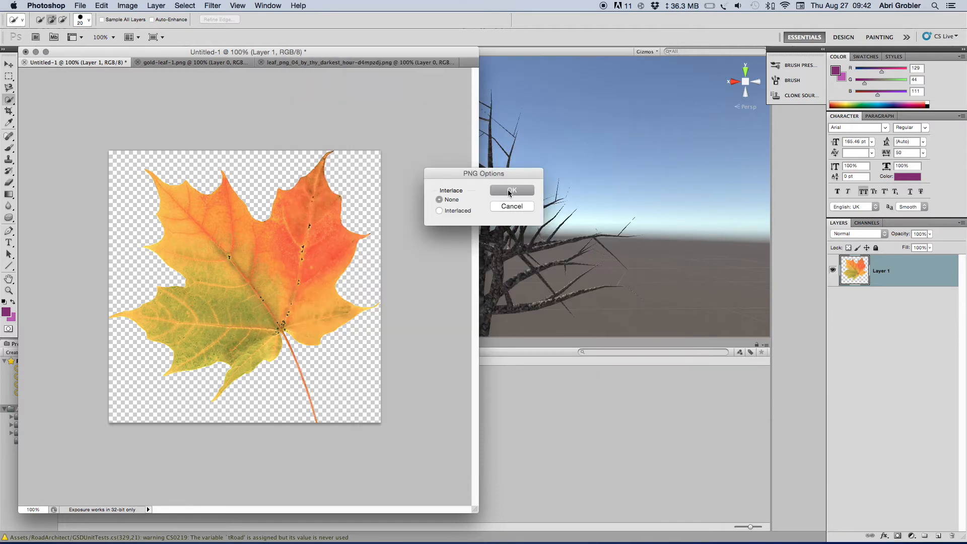
{"action": "left_click", "coordinate": [510, 191]}
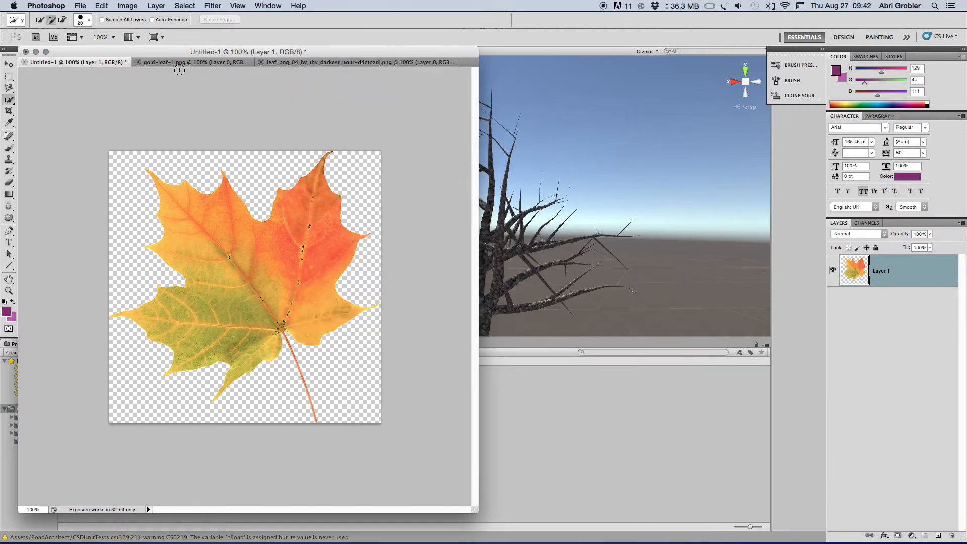
- Copy the dark red leaf from the leaf_png_04 document into Untitled-1 as a new layer and hide Layer 1
{"action": "left_click", "coordinate": [302, 62]}
{"action": "left_click_drag", "start_coordinate": [261, 280], "coordinate": [194, 201], "text": "super"}
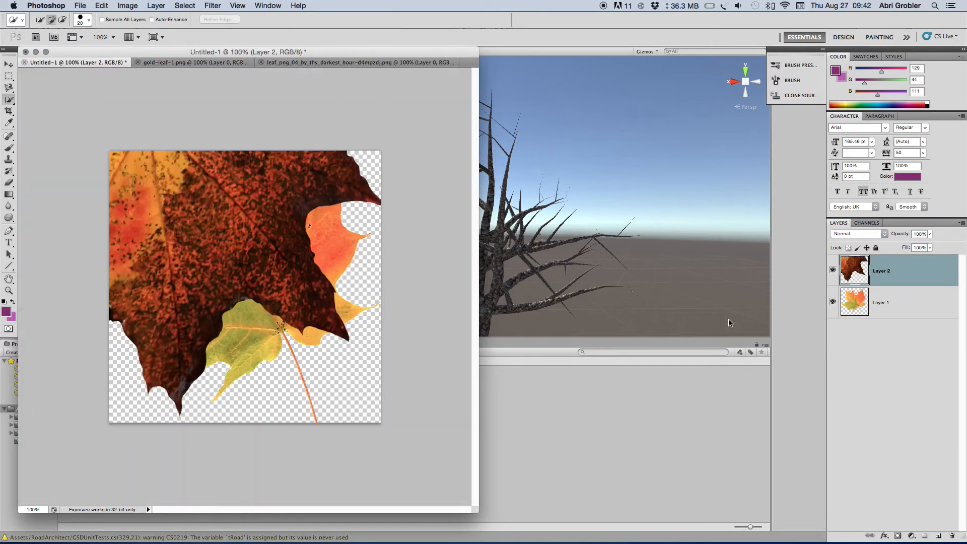
{"action": "left_click", "coordinate": [833, 302]}
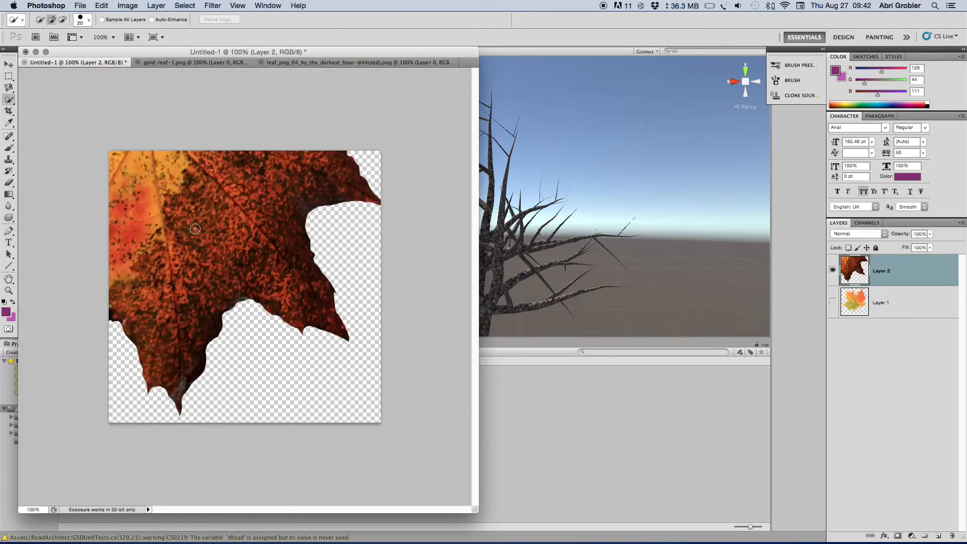
- Turn the dark leaf layer stem-down and scale it to about -60% W and -62.3% H so it fills the canvas
{"action": "key", "text": "super+t"}
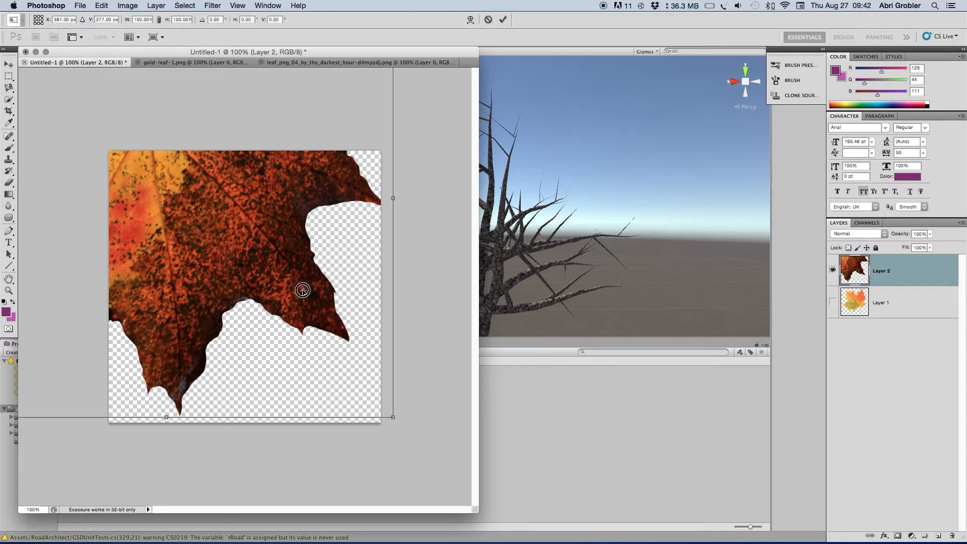
{"action": "left_click_drag", "start_coordinate": [325, 296], "coordinate": [288, 284], "text": "super"}
{"action": "left_click_drag", "start_coordinate": [306, 185], "coordinate": [144, 513]}
{"action": "left_click_drag", "start_coordinate": [329, 339], "coordinate": [308, 334]}
{"action": "left_click_drag", "start_coordinate": [352, 386], "coordinate": [283, 345], "text": "shift"}
{"action": "left_click_drag", "start_coordinate": [213, 246], "coordinate": [248, 244], "text": "super"}
{"action": "left_click_drag", "start_coordinate": [394, 289], "coordinate": [382, 290]}
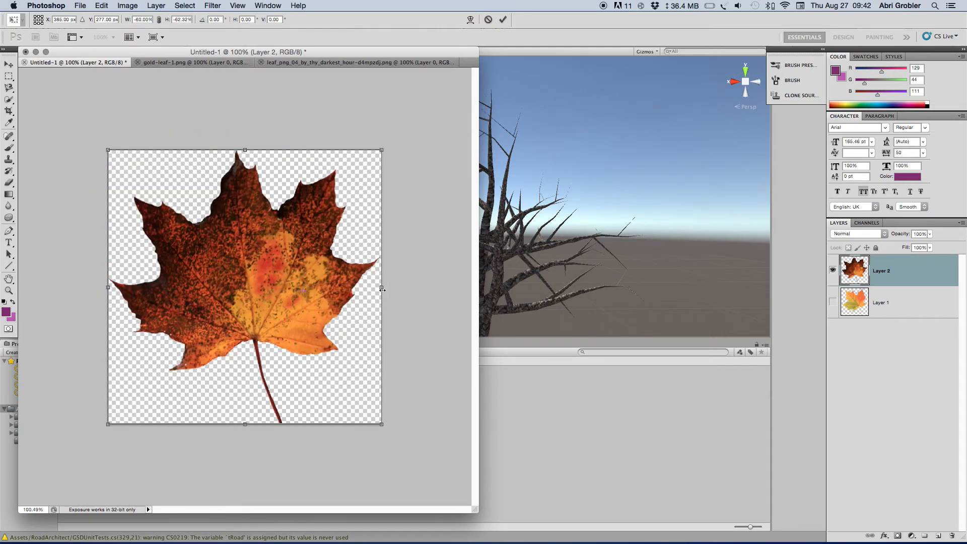
{"action": "key", "text": "Return"}
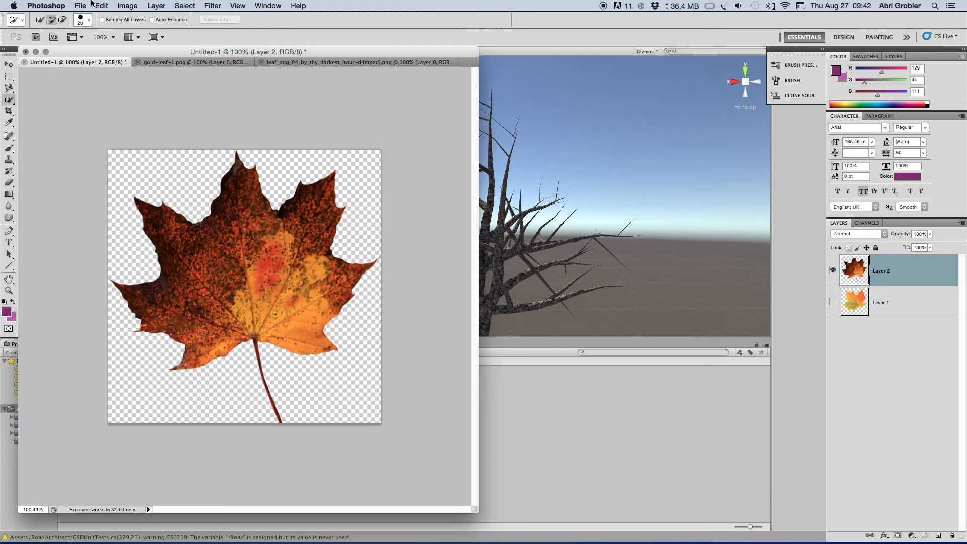
- Save the dark leaf image in the T & M folder as a non-interlaced PNG named Leaf_02
{"action": "left_click", "coordinate": [79, 3]}
{"action": "left_click", "coordinate": [111, 161]}
{"action": "type", "text": "Leaf_02.psd"}
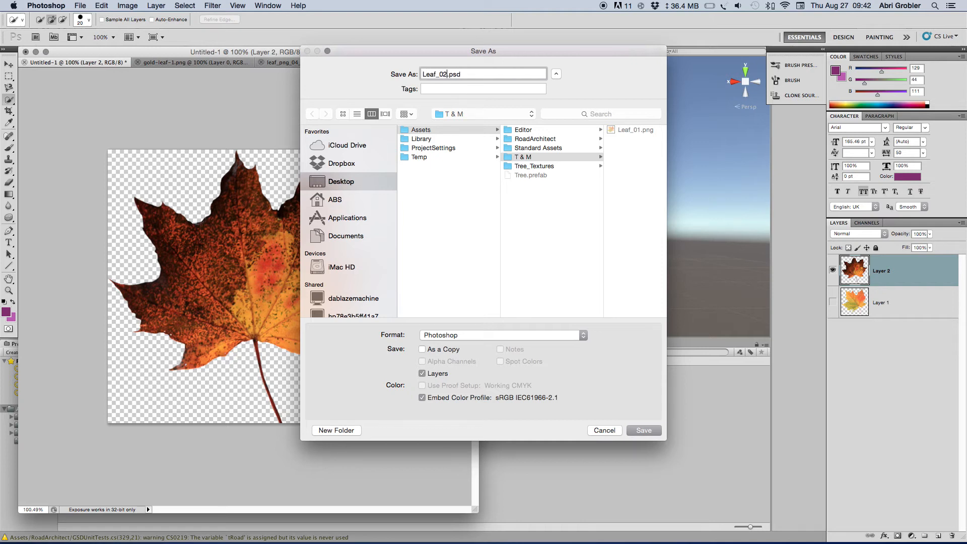
{"action": "left_click", "coordinate": [503, 335]}
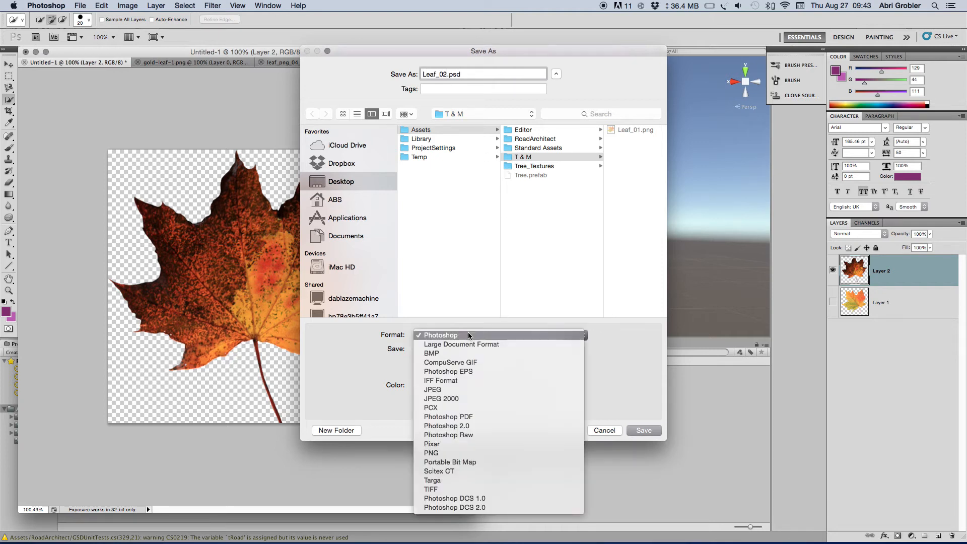
{"action": "left_click", "coordinate": [440, 456]}
{"action": "left_click", "coordinate": [657, 432]}
{"action": "left_click", "coordinate": [520, 195]}
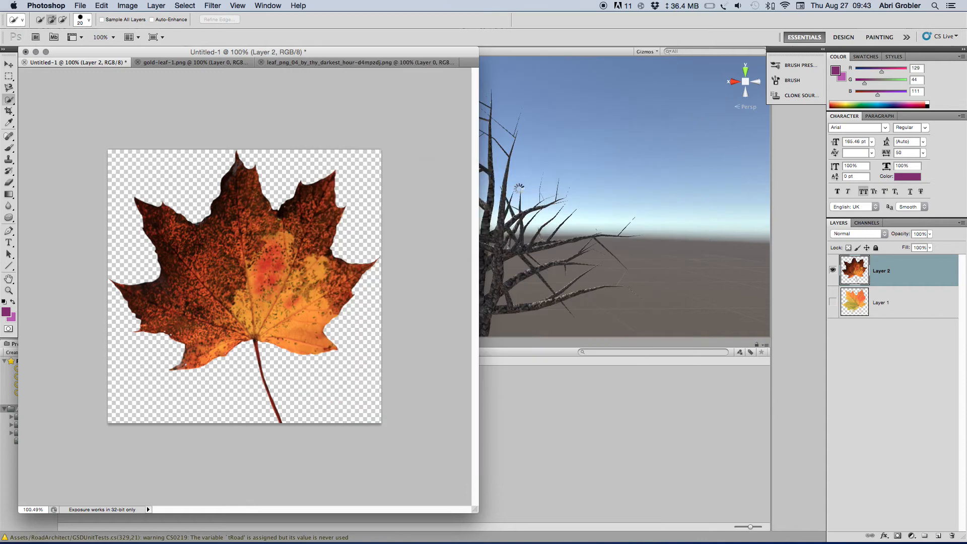
- Switch to Unity and create two new materials in the T & M assets folder
{"action": "left_click", "coordinate": [584, 396]}
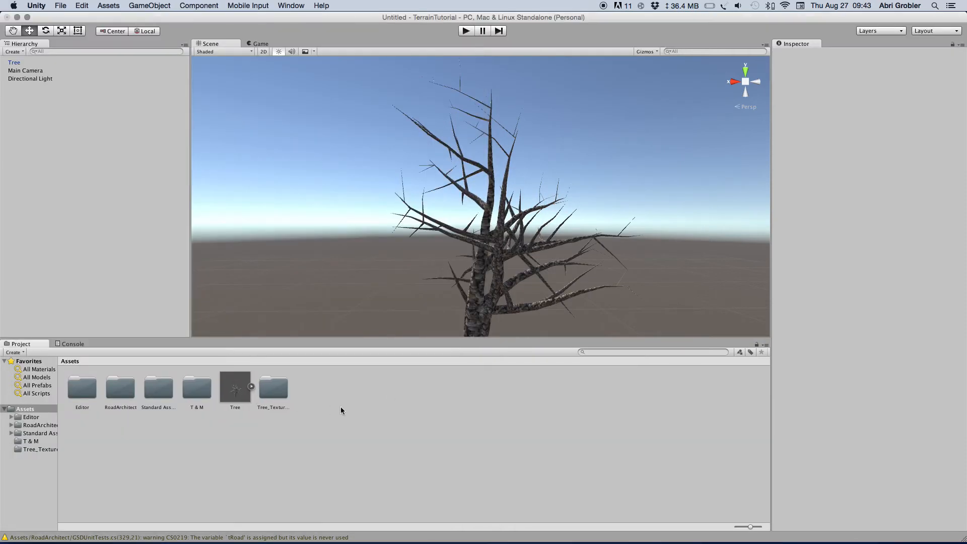
{"action": "double_click", "coordinate": [201, 386]}
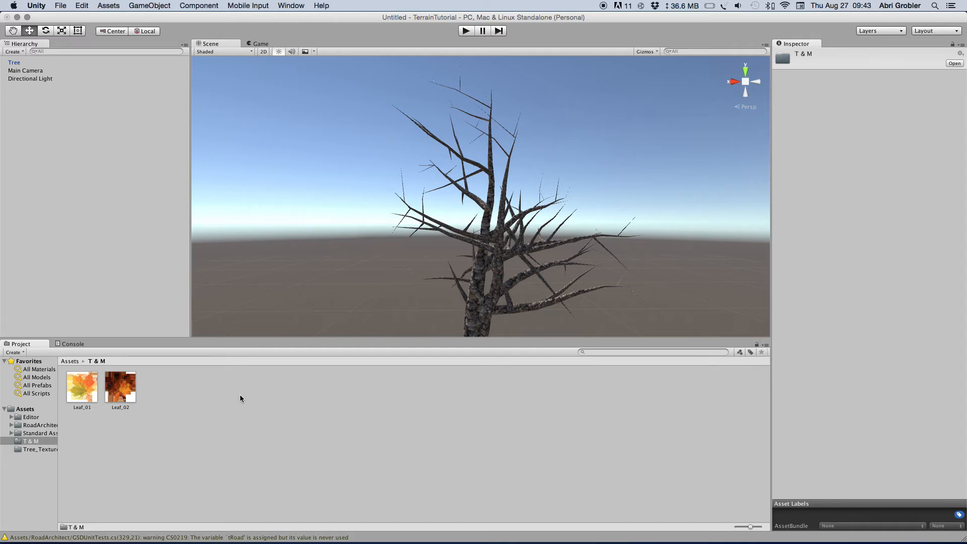
{"action": "right_click", "coordinate": [300, 424]}
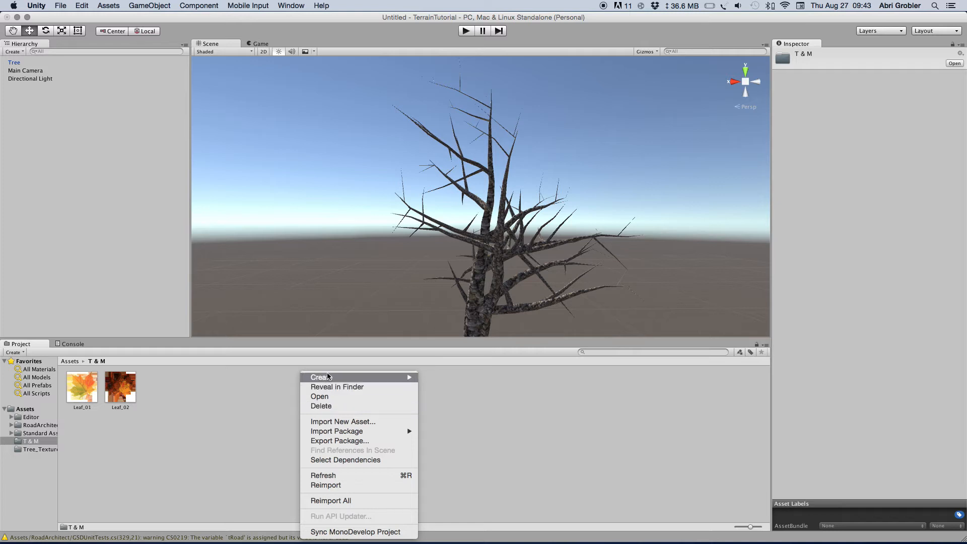
{"action": "mouse_move", "coordinate": [328, 377]}
{"action": "left_click", "coordinate": [444, 384]}
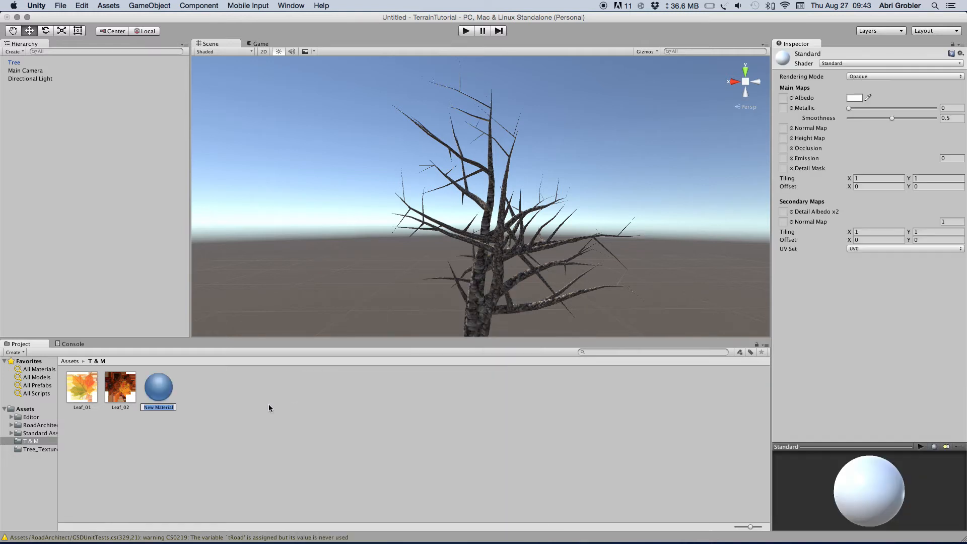
{"action": "right_click", "coordinate": [270, 404]}
{"action": "mouse_move", "coordinate": [355, 380]}
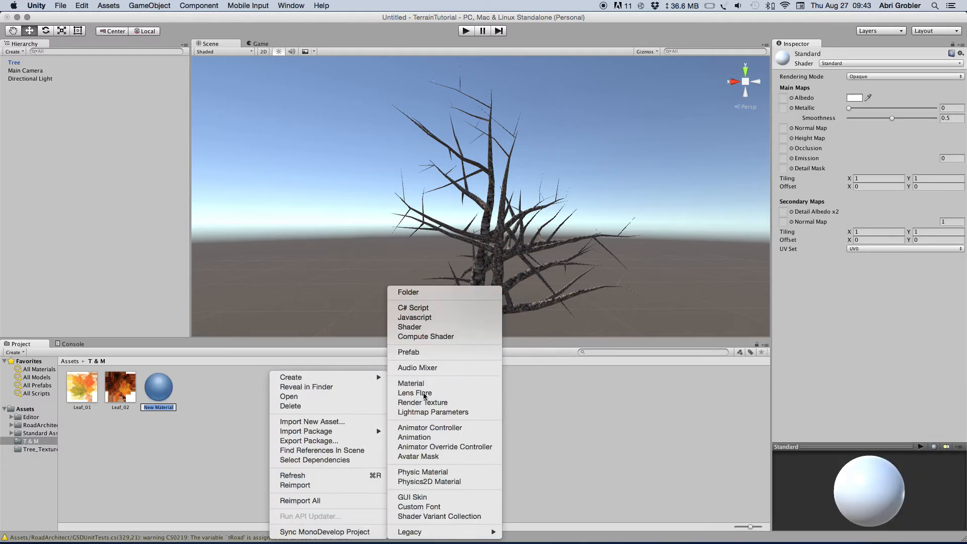
{"action": "left_click", "coordinate": [436, 385]}
- Rename the two new materials as Leaf_01 and Leaf_02
{"action": "left_click", "coordinate": [165, 409]}
{"action": "left_click", "coordinate": [164, 408]}
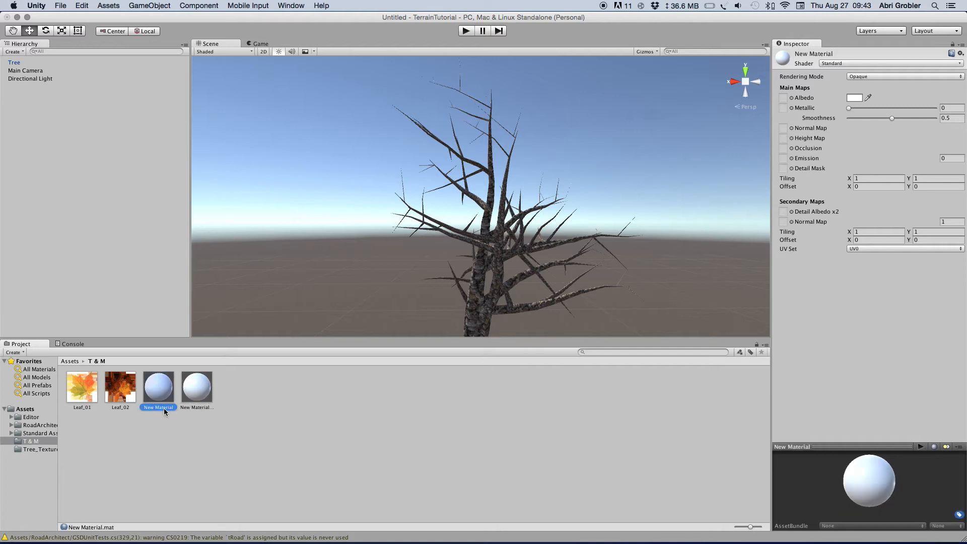
{"action": "type", "text": "Leaf_01"}
{"action": "key", "text": "Return"}
{"action": "right_click", "coordinate": [199, 374]}
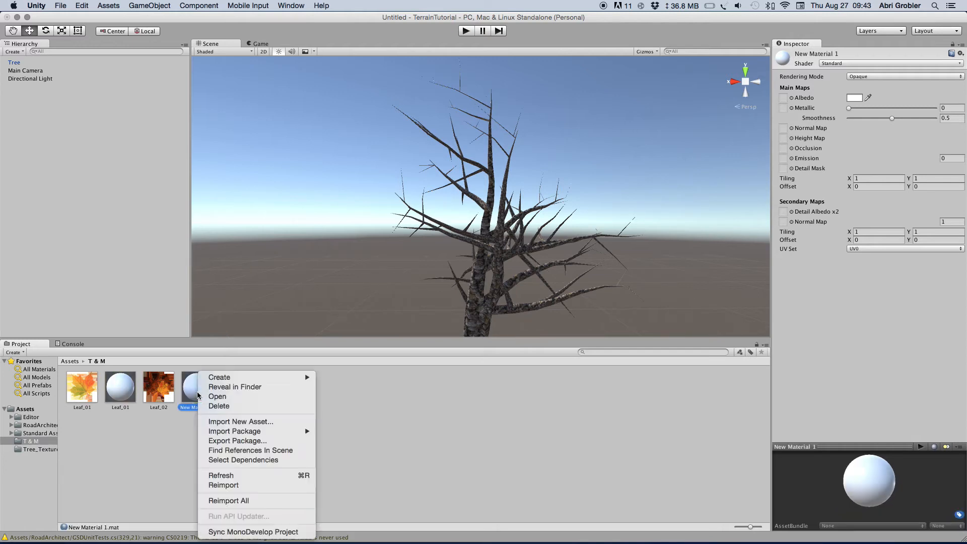
{"action": "left_click", "coordinate": [190, 410]}
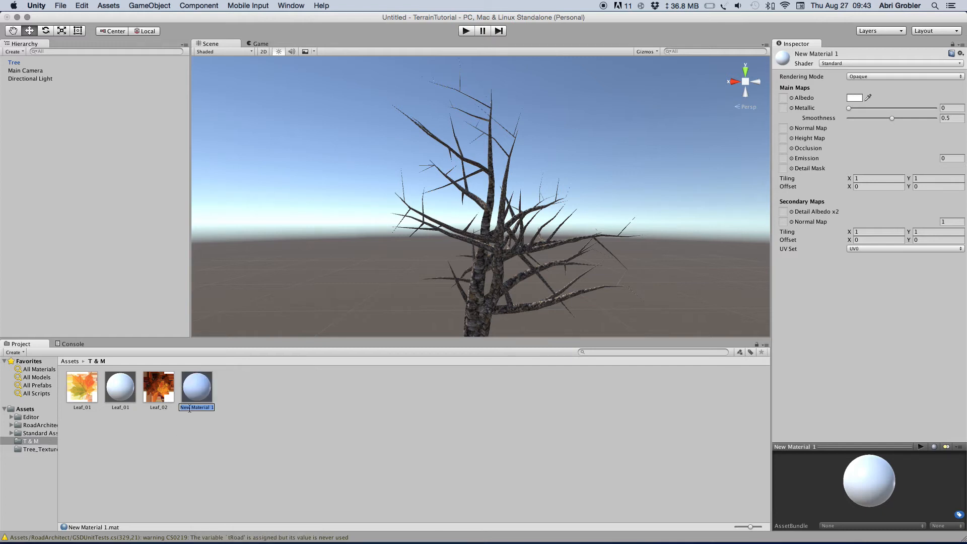
{"action": "type", "text": "Leaf_02"}
{"action": "key", "text": "Return"}
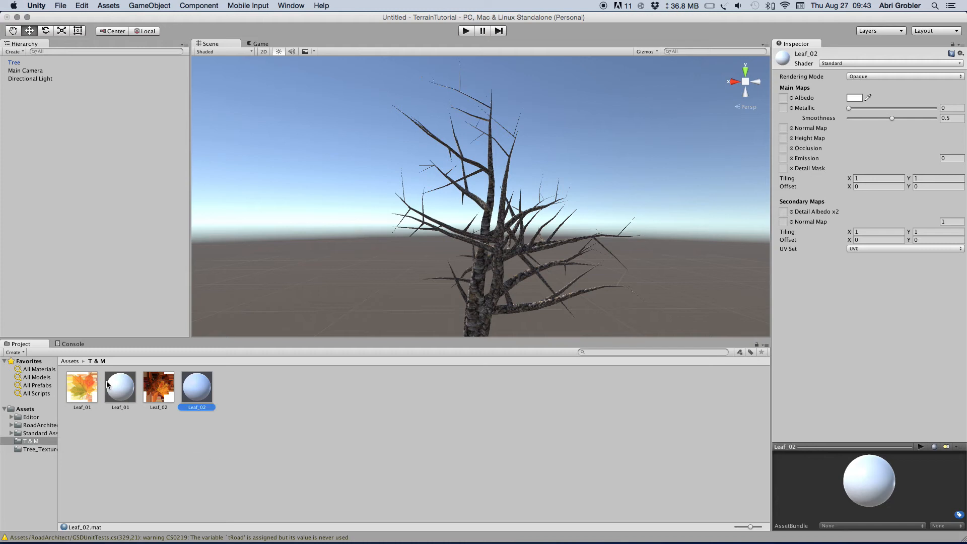
- Set the Leaf_01 material's shader to Legacy Shaders/Transparent/Bumped Diffuse
{"action": "left_click", "coordinate": [109, 386]}
{"action": "left_click", "coordinate": [850, 62]}
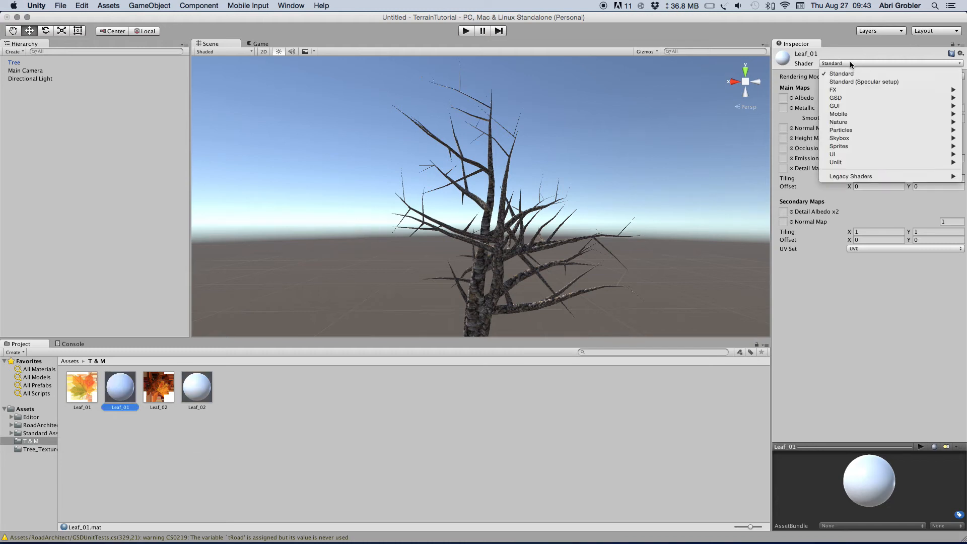
{"action": "mouse_move", "coordinate": [852, 178]}
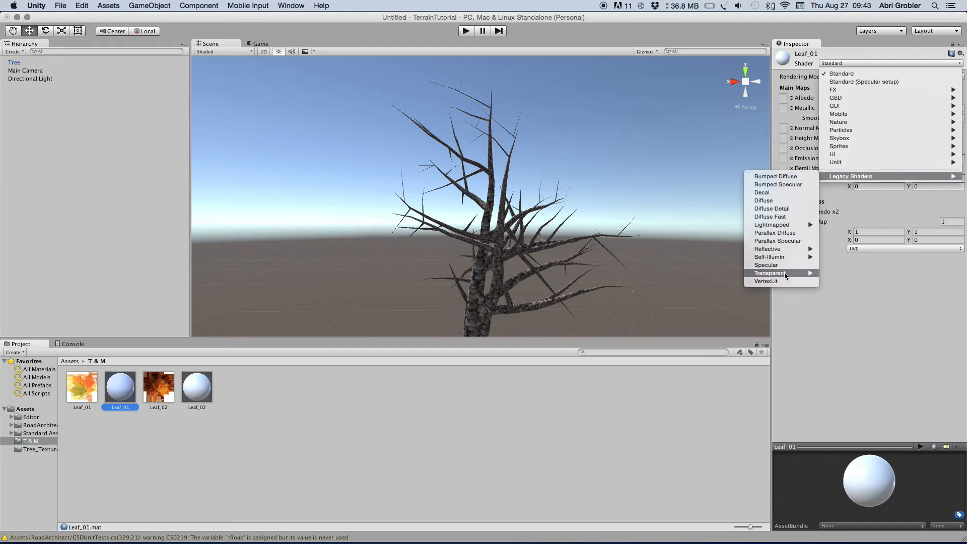
{"action": "mouse_move", "coordinate": [784, 272]}
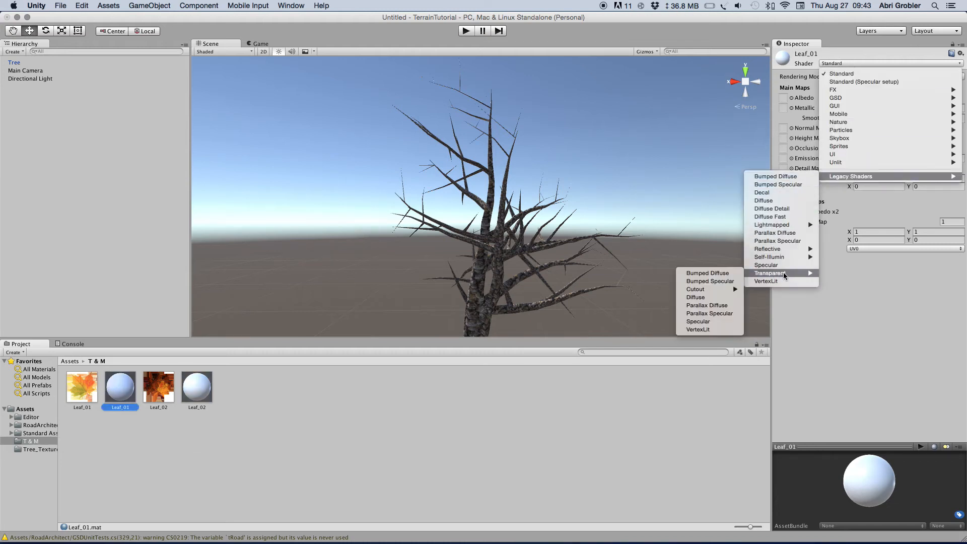
{"action": "left_click", "coordinate": [733, 274]}
- Find the leaf textures and assign Leaf_01 as the Leaf_01 material's Base (RGB) Trans (A) texture
{"action": "left_click", "coordinate": [956, 133]}
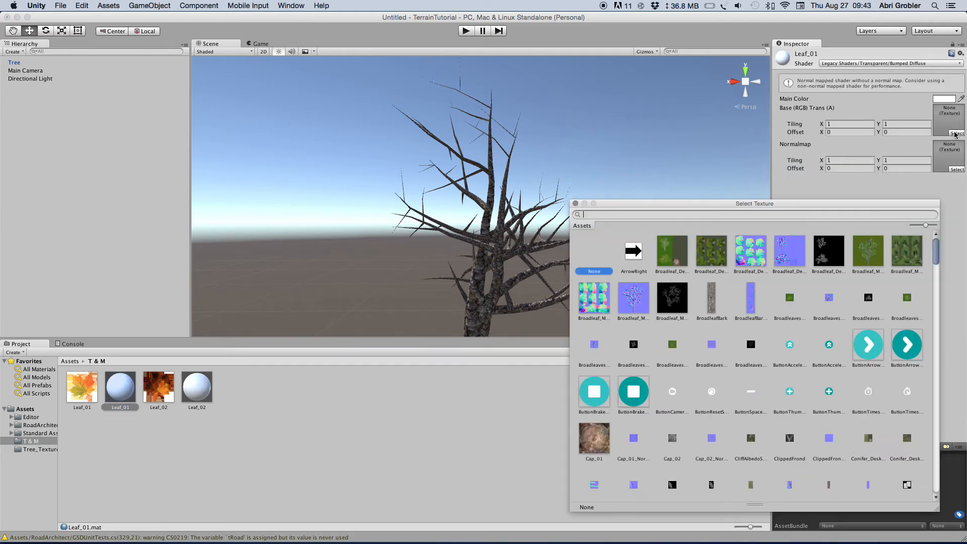
{"action": "scroll", "coordinate": [801, 409], "scroll_direction": "down", "scroll_amount": 5}
{"action": "scroll", "coordinate": [801, 409], "scroll_direction": "down", "scroll_amount": 10}
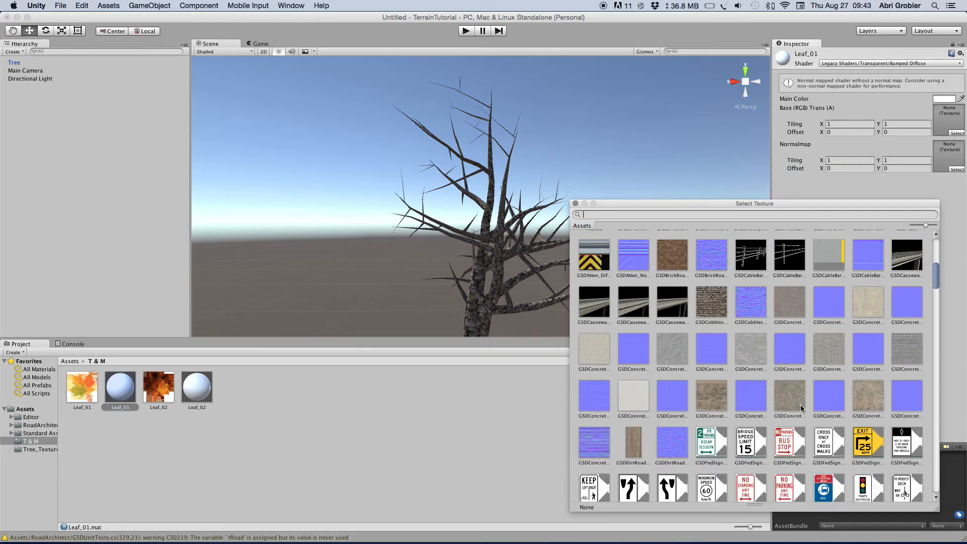
{"action": "type", "text": "leaf"}
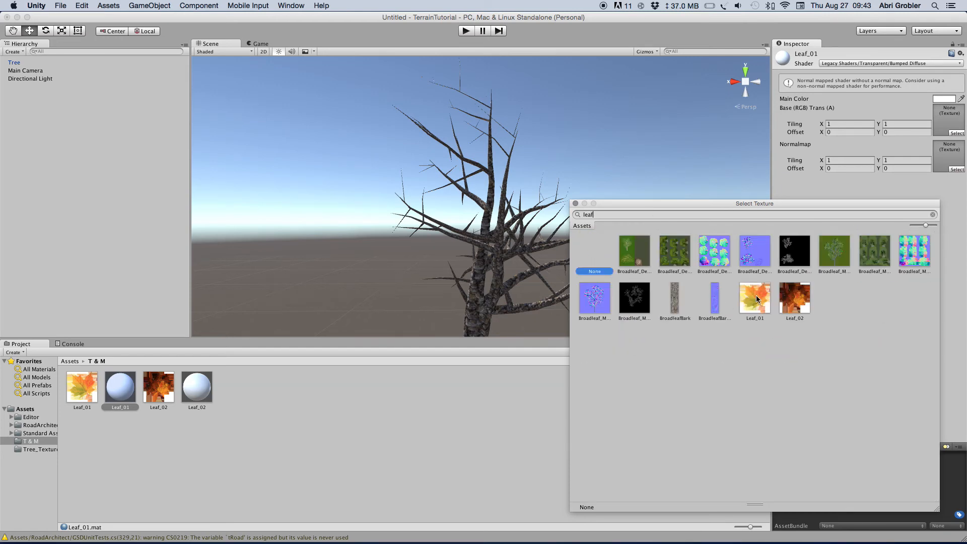
{"action": "left_click", "coordinate": [758, 299]}
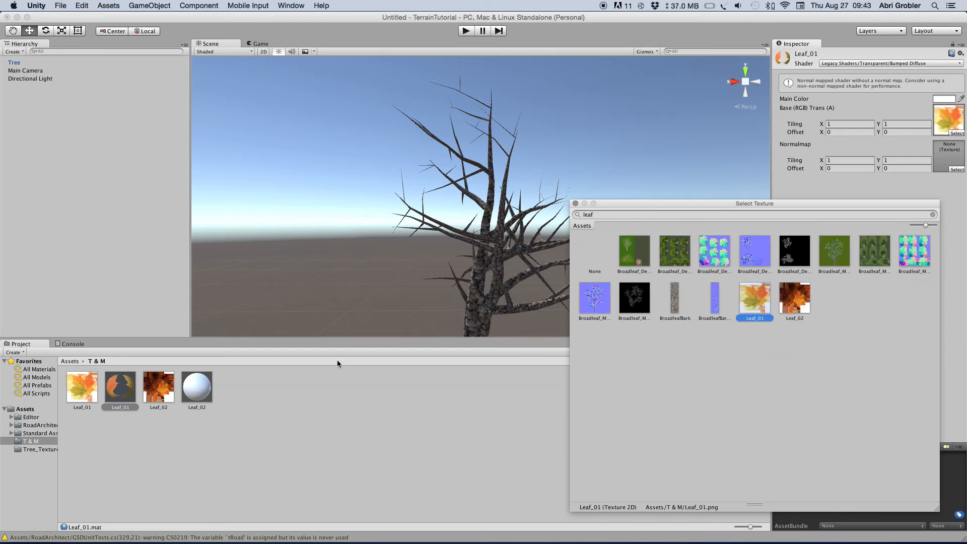
- Set the Leaf_02 material's shader to Legacy Shaders/Transparent/Bumped Diffuse
{"action": "left_click", "coordinate": [386, 403]}
{"action": "left_click_drag", "start_coordinate": [861, 474], "coordinate": [853, 453]}
{"action": "left_click_drag", "start_coordinate": [835, 491], "coordinate": [250, 437]}
{"action": "left_click", "coordinate": [192, 385]}
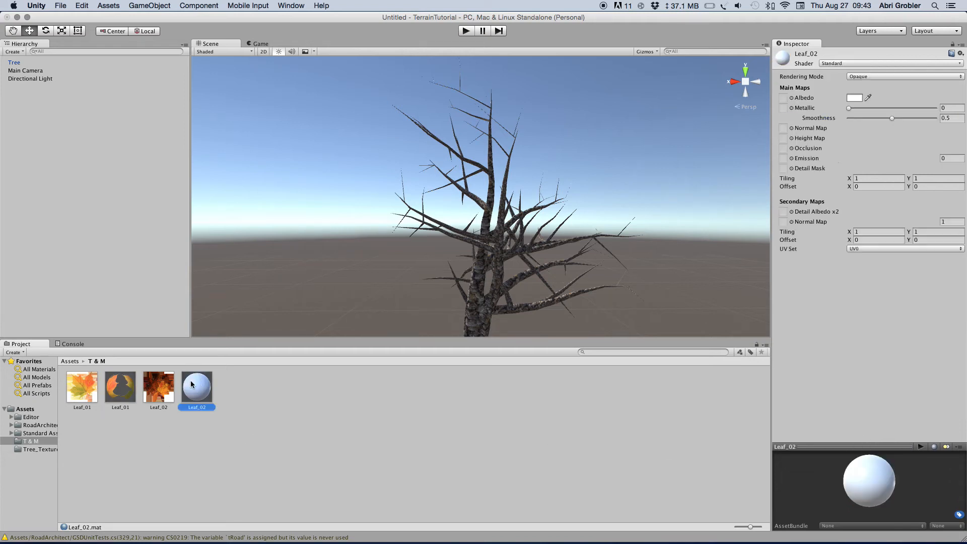
{"action": "left_click", "coordinate": [885, 64]}
{"action": "mouse_move", "coordinate": [856, 176]}
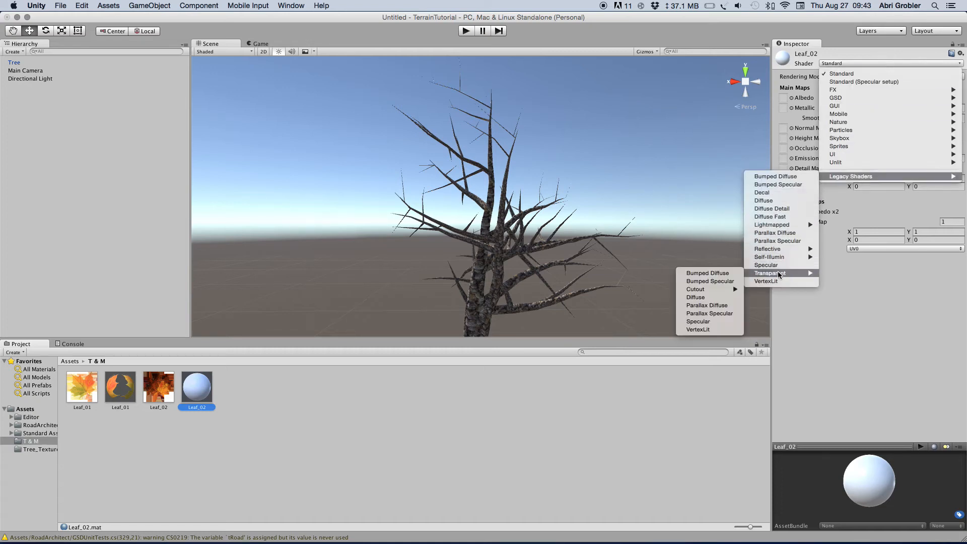
{"action": "left_click", "coordinate": [727, 272]}
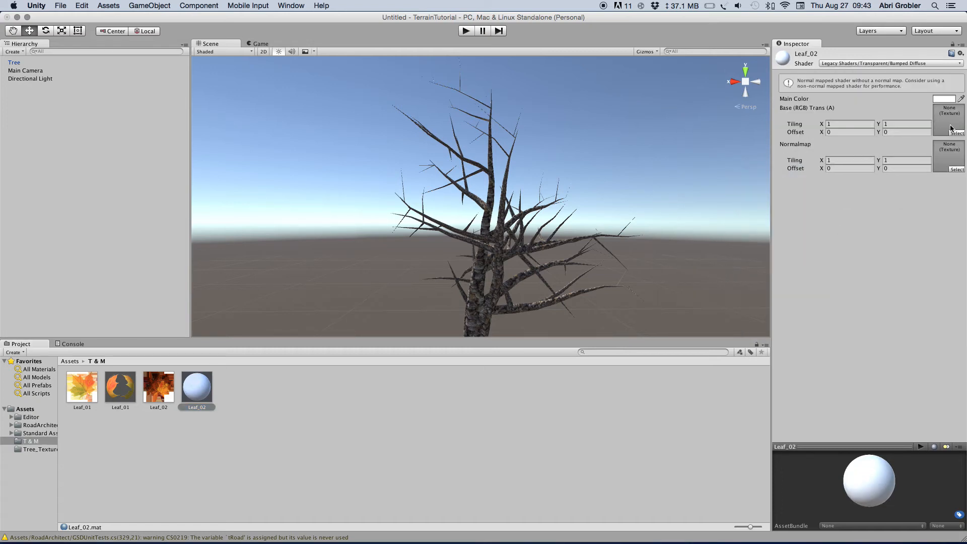
- Find the leaf textures and assign Leaf_02 as the Leaf_02 material's Base (RGB) Trans (A) texture
{"action": "left_click", "coordinate": [949, 132]}
{"action": "type", "text": "leaf"}
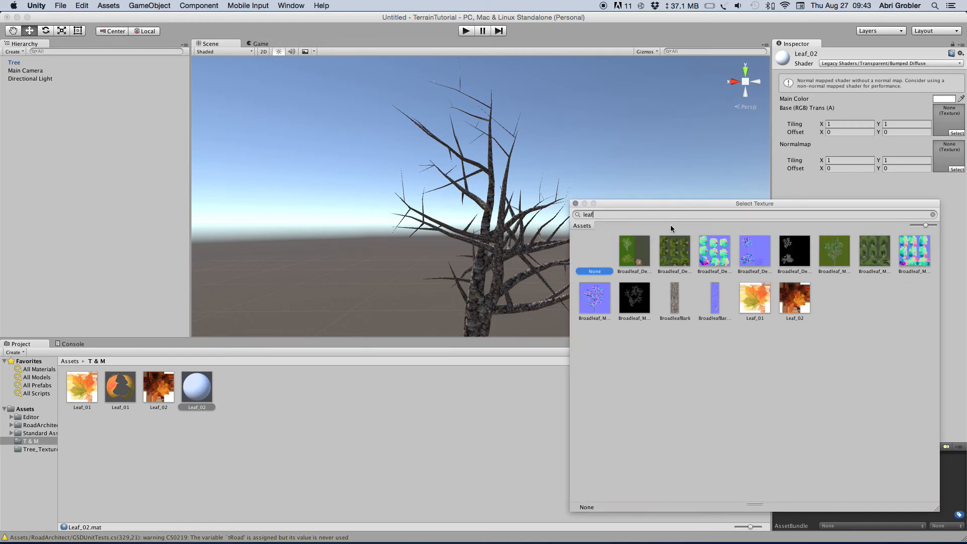
{"action": "left_click", "coordinate": [790, 303]}
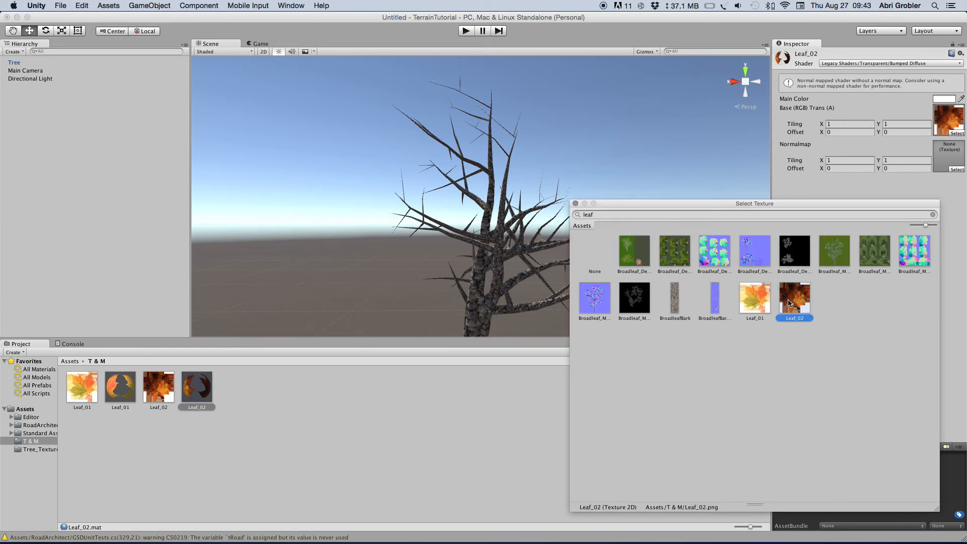
{"action": "left_click", "coordinate": [395, 414]}
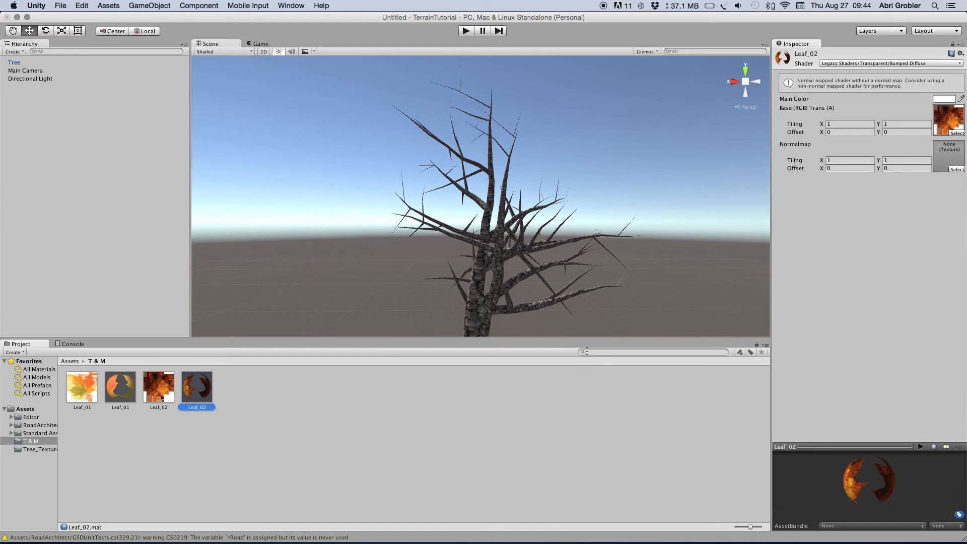
- Add a leaf group to the tree's middle branch group and set its frequency to 8
{"action": "left_click", "coordinate": [507, 239]}
{"action": "left_click", "coordinate": [872, 189]}
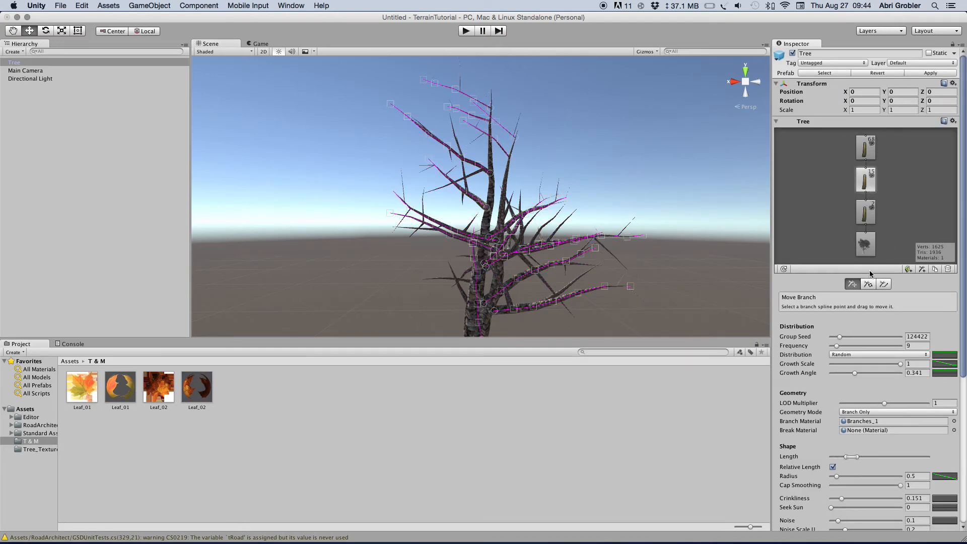
{"action": "left_click", "coordinate": [863, 152]}
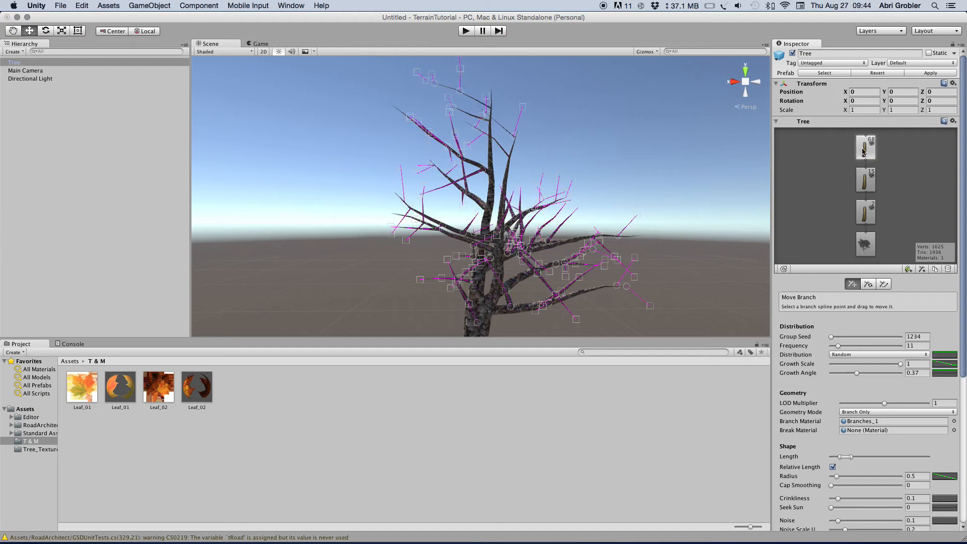
{"action": "left_click", "coordinate": [866, 185]}
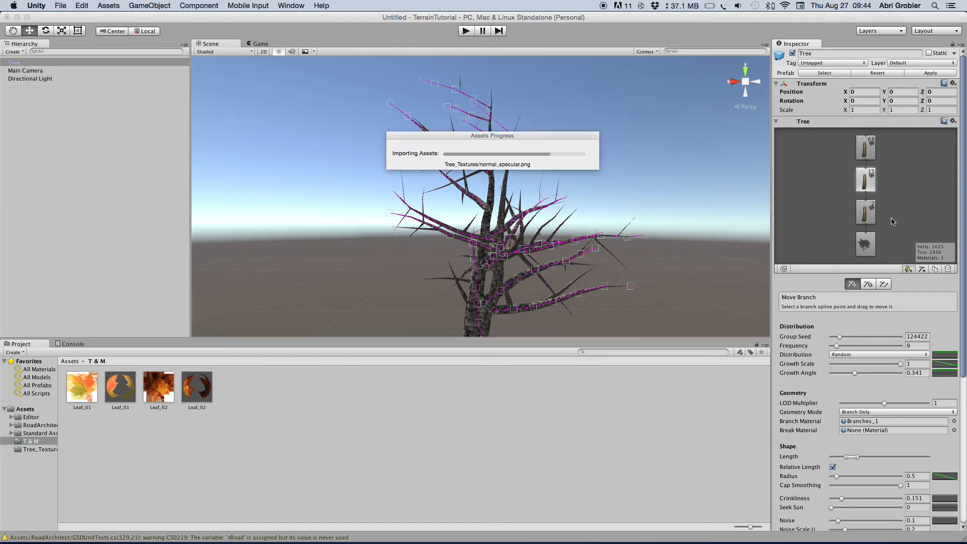
{"action": "left_click_drag", "start_coordinate": [663, 219], "coordinate": [630, 273], "text": "alt"}
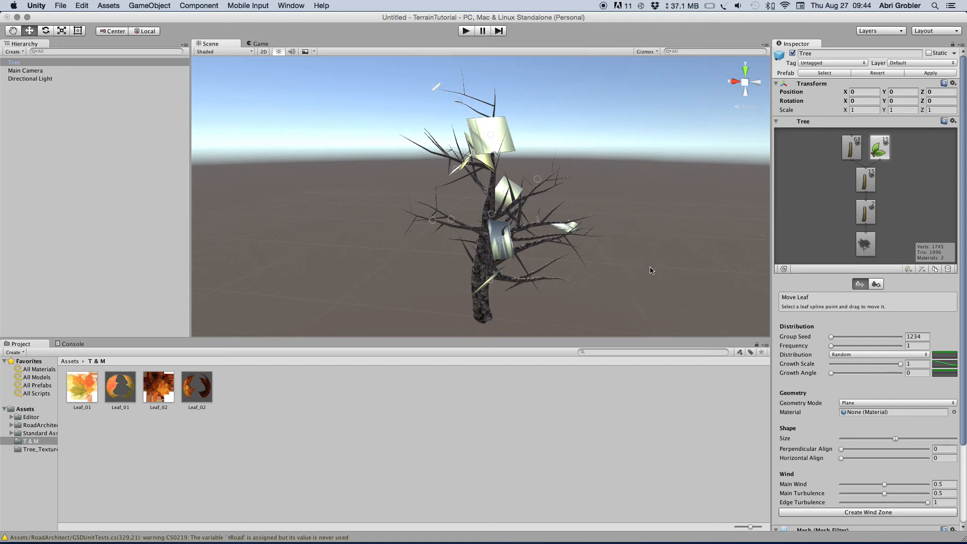
{"action": "left_click_drag", "start_coordinate": [831, 346], "coordinate": [836, 347]}
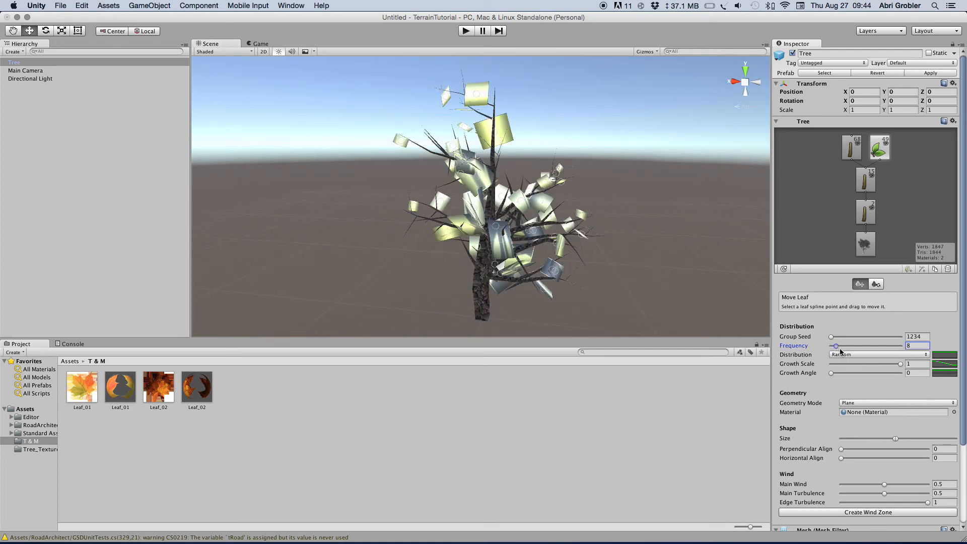
- Assign the Leaf_01 material to the new leaf group and apply the Nature/Tree Creator Leaves Fast shader to it
{"action": "left_click", "coordinate": [952, 412]}
{"action": "scroll", "coordinate": [754, 400], "scroll_direction": "down", "scroll_amount": 3}
{"action": "scroll", "coordinate": [741, 352], "scroll_direction": "down", "scroll_amount": 4}
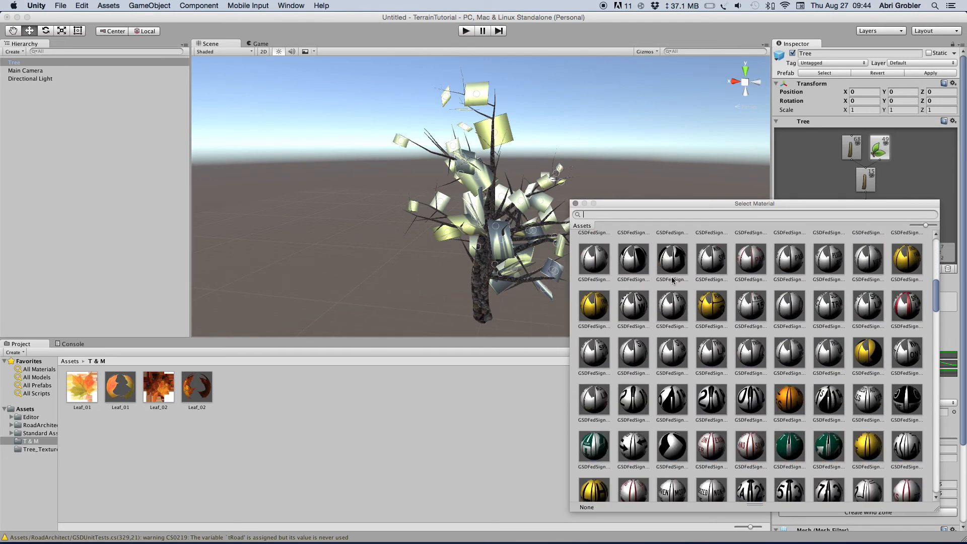
{"action": "type", "text": "leaf"}
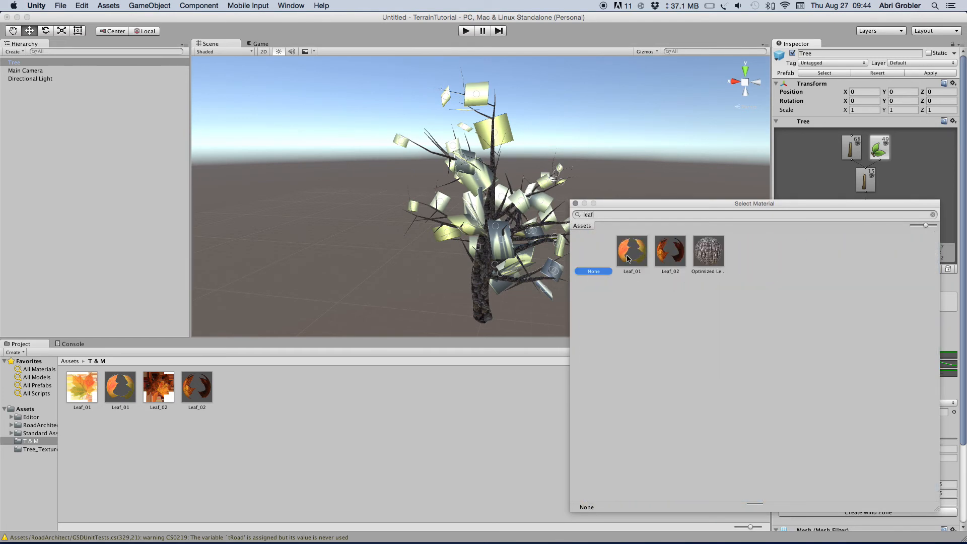
{"action": "left_click", "coordinate": [628, 259]}
{"action": "left_click", "coordinate": [464, 444]}
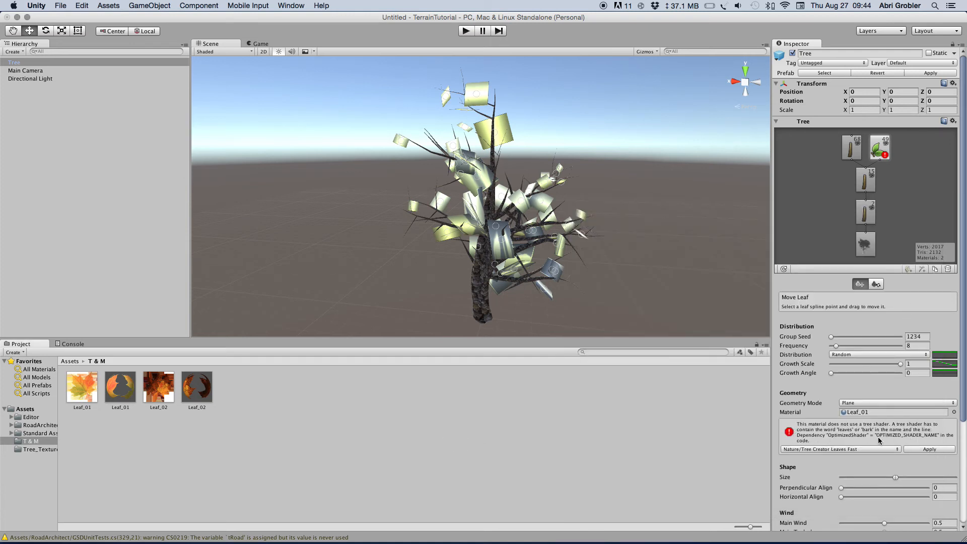
{"action": "left_click", "coordinate": [928, 450]}
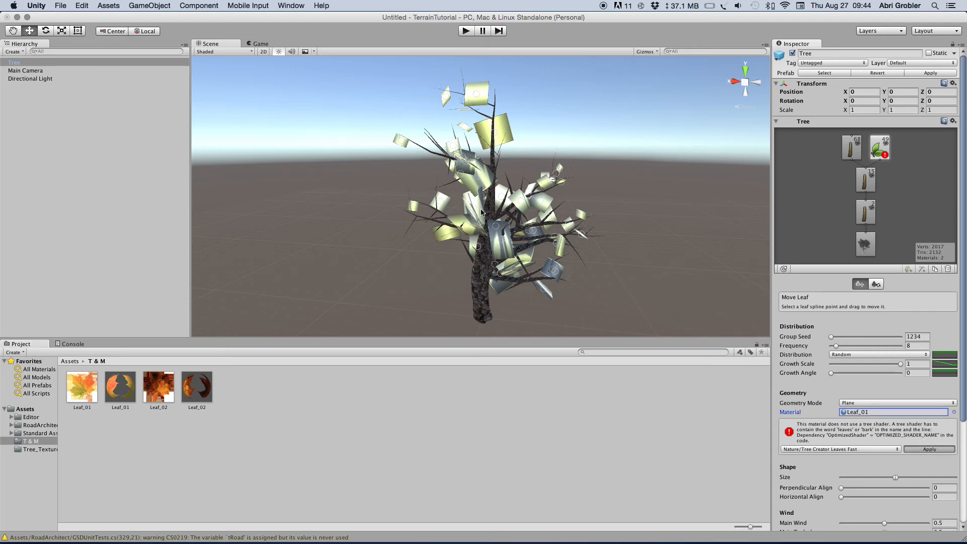
{"action": "mouse_move", "coordinate": [542, 239]}
{"action": "right_mouse_down"}
{"action": "mouse_move", "coordinate": [568, 201]}
{"action": "mouse_move", "coordinate": [537, 253]}
{"action": "right_mouse_up"}
{"action": "key", "text": "w"}
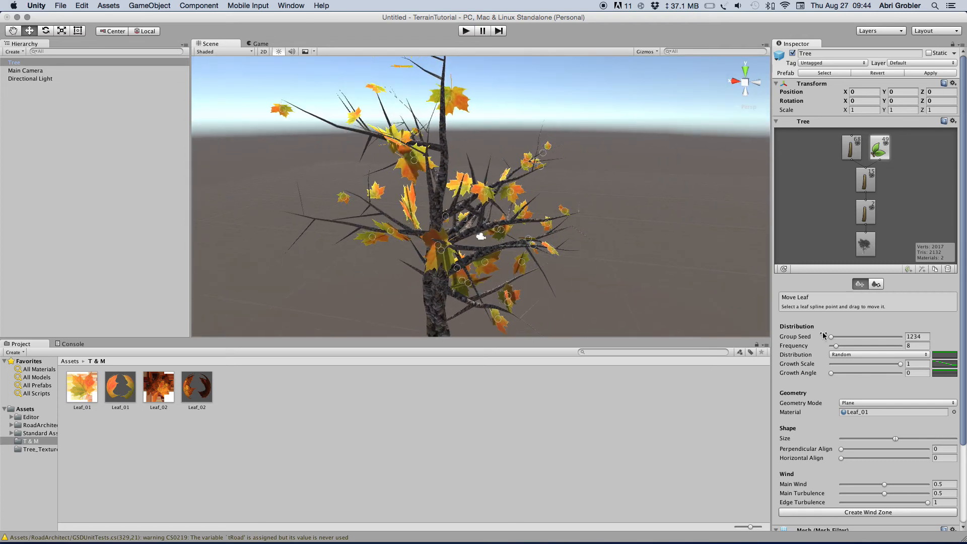
- Lower the minimum leaf size of the Leaf_01 group so its leaves vary in size
{"action": "mouse_move", "coordinate": [896, 442]}
{"action": "left_mouse_down"}
{"action": "mouse_move", "coordinate": [878, 442]}
{"action": "mouse_move", "coordinate": [890, 442]}
{"action": "left_mouse_up"}
{"action": "left_click", "coordinate": [628, 270]}
{"action": "right_click_drag", "start_coordinate": [628, 269], "coordinate": [596, 283]}
{"action": "key", "text": "w"}
{"action": "left_click", "coordinate": [466, 242]}
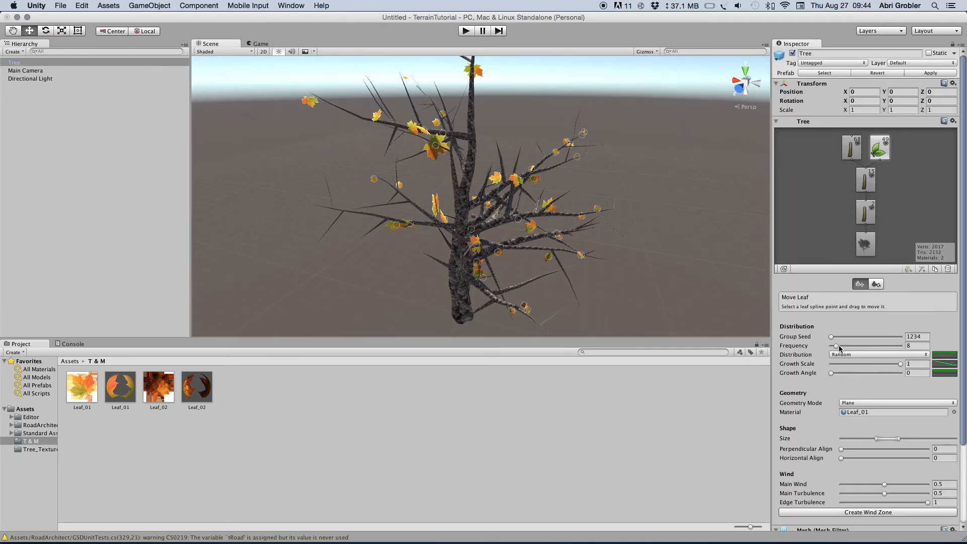
- Set the Leaf_01 group's frequency to 26 and check the tree's leaf coverage
{"action": "left_click_drag", "start_coordinate": [840, 348], "coordinate": [849, 347]}
{"action": "left_click", "coordinate": [667, 281]}
{"action": "right_click_drag", "start_coordinate": [667, 281], "coordinate": [642, 244]}
{"action": "key", "text": "s"}
{"action": "left_click", "coordinate": [448, 283]}
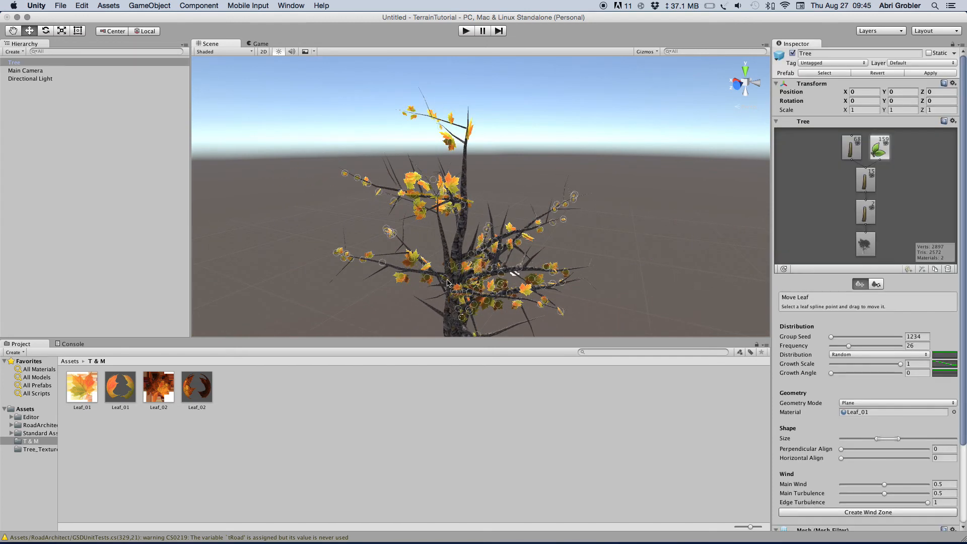
- Add a leaf group to the outermost branch group with the Leaf_02 material and apply the Nature/Tree Creator Leaves Fast shader
{"action": "left_click", "coordinate": [864, 177]}
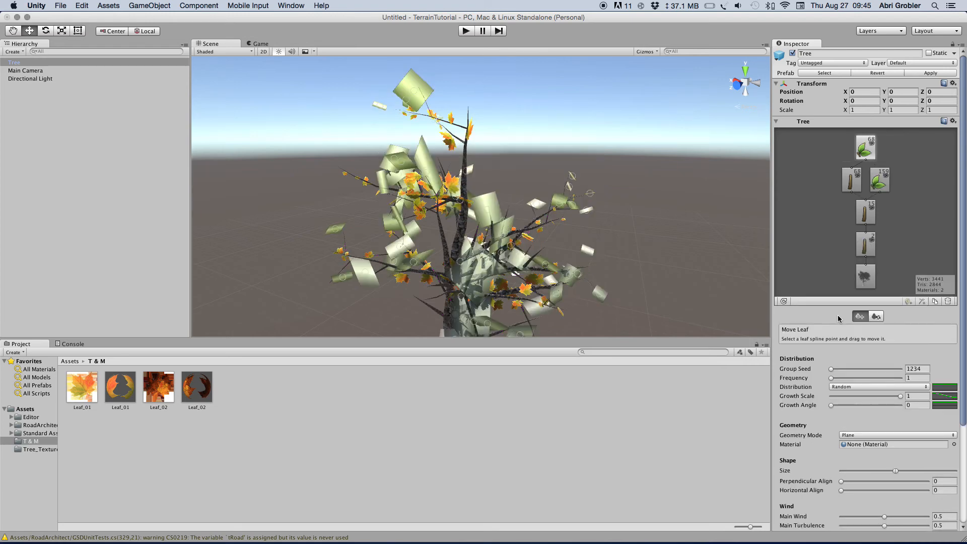
{"action": "left_click", "coordinate": [953, 444]}
{"action": "scroll", "coordinate": [797, 377], "scroll_direction": "down", "scroll_amount": 10}
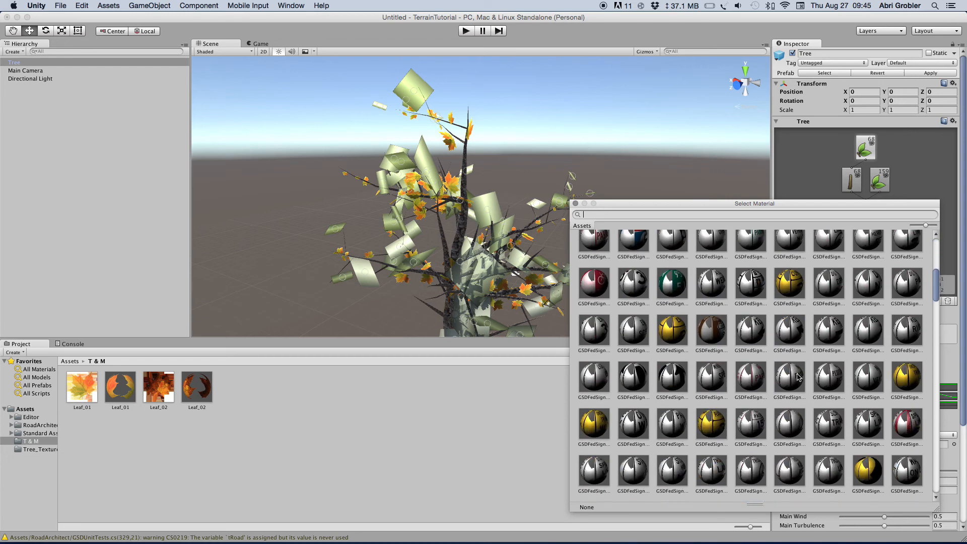
{"action": "scroll", "coordinate": [798, 377], "scroll_direction": "down", "scroll_amount": 10}
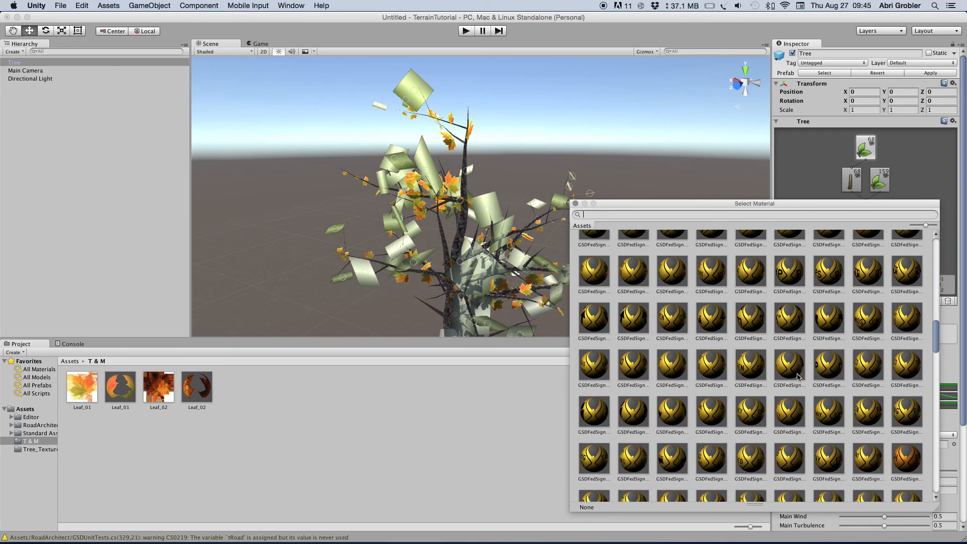
{"action": "type", "text": "le"}
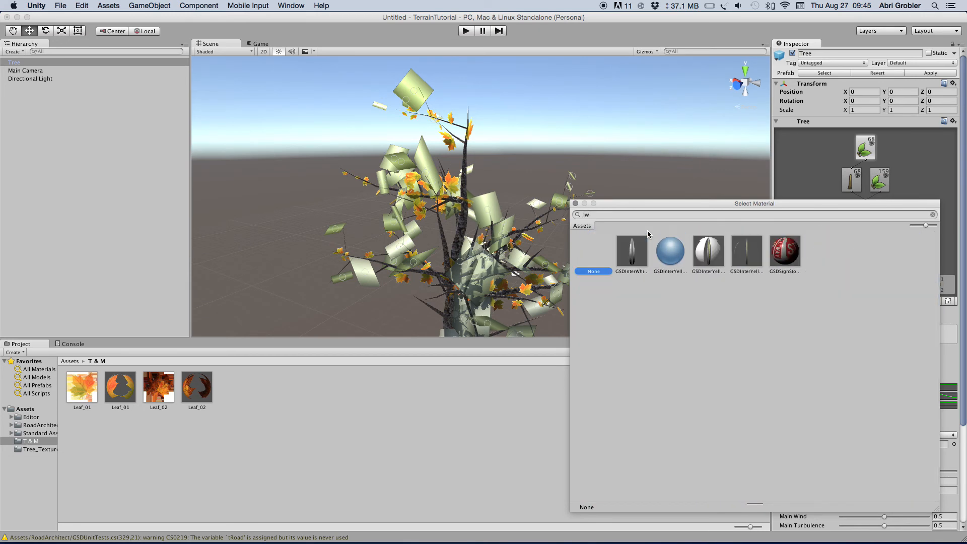
{"action": "type", "text": "af"}
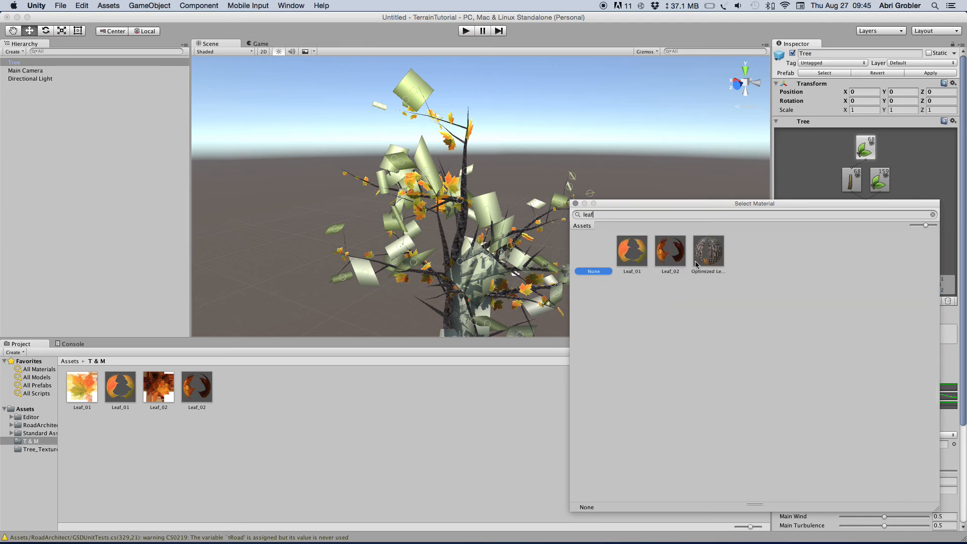
{"action": "double_click", "coordinate": [673, 251]}
{"action": "left_click", "coordinate": [922, 482]}
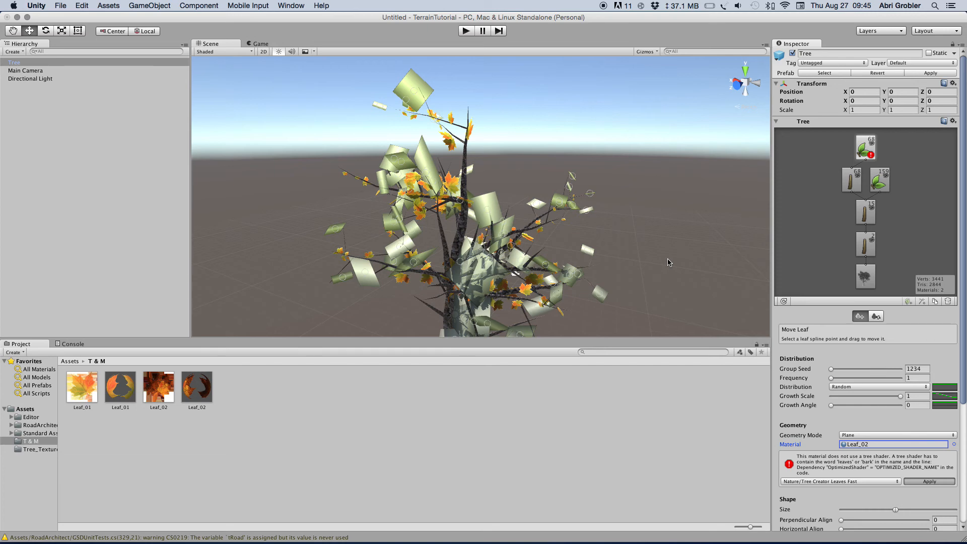
{"action": "left_click_drag", "start_coordinate": [669, 262], "coordinate": [743, 230], "text": "alt"}
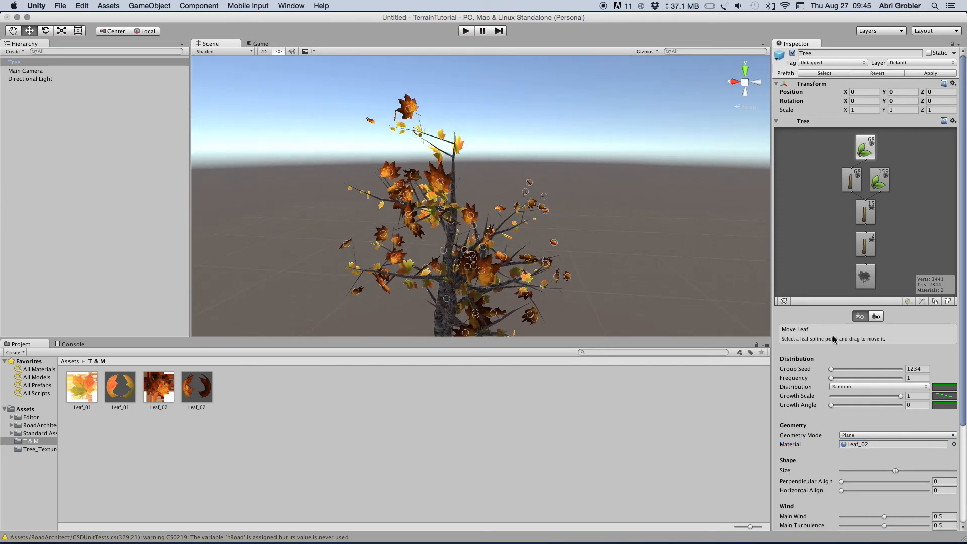
- Set the Leaf_02 group's frequency to 30 and shift its size range toward smaller, varied leaves
{"action": "left_click_drag", "start_coordinate": [833, 378], "coordinate": [853, 379]}
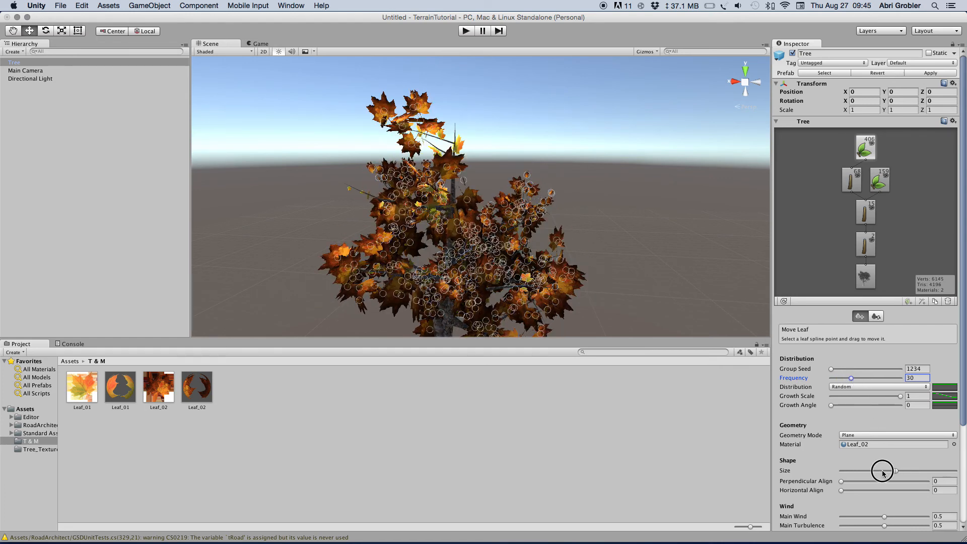
{"action": "left_click_drag", "start_coordinate": [878, 473], "coordinate": [874, 474]}
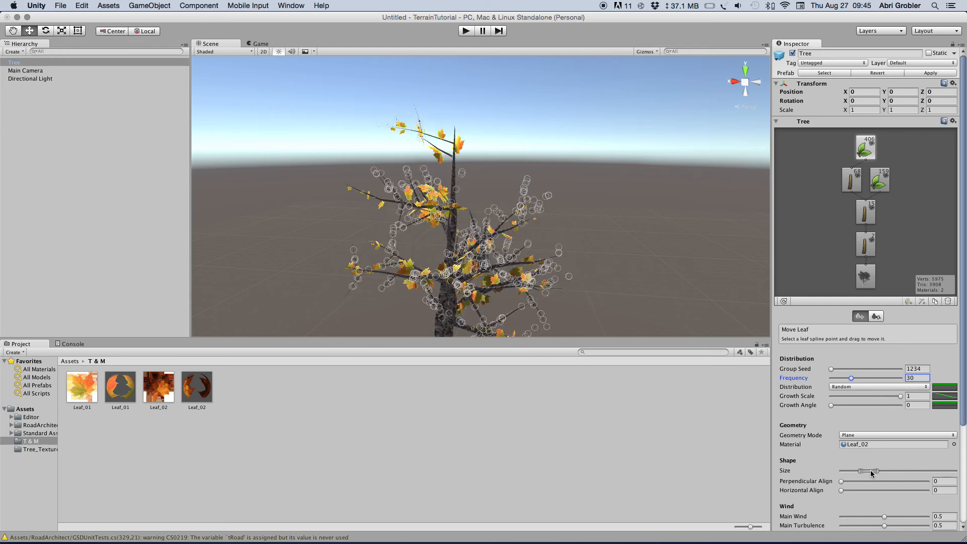
{"action": "left_click", "coordinate": [872, 473]}
{"action": "left_click_drag", "start_coordinate": [872, 474], "coordinate": [889, 474]}
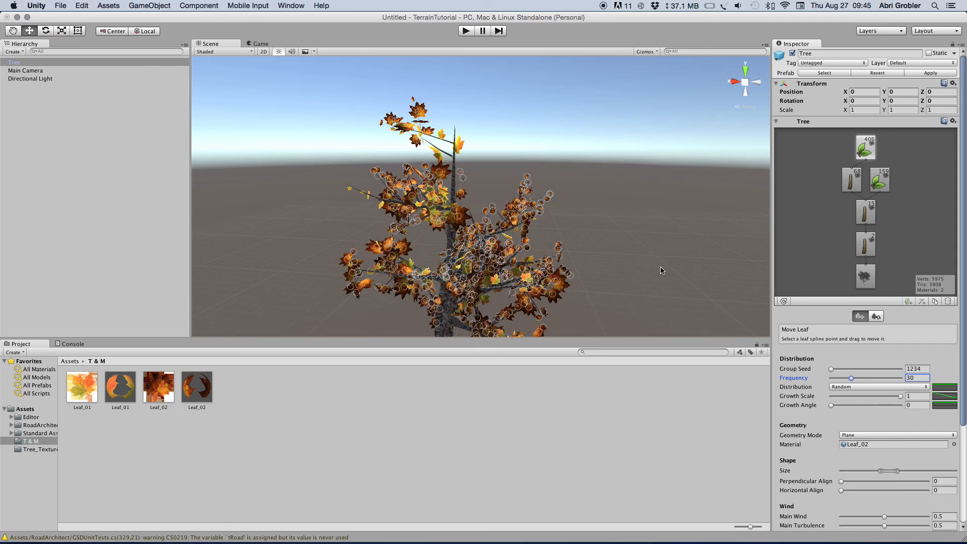
{"action": "left_click", "coordinate": [651, 288]}
{"action": "left_click_drag", "start_coordinate": [659, 285], "coordinate": [680, 294], "text": "alt"}
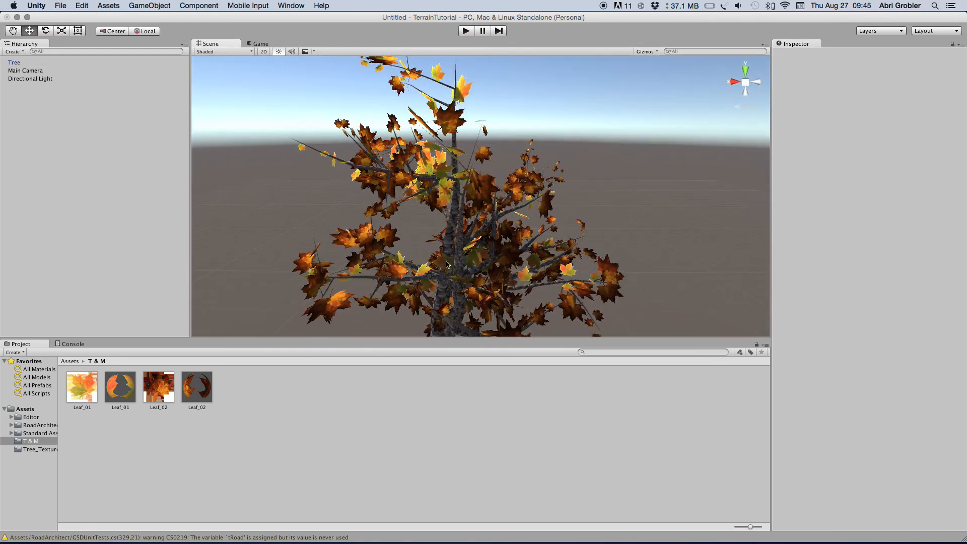
- Set the Leaf_01 group's frequency to 46 and view the whole tree
{"action": "left_click", "coordinate": [453, 261]}
{"action": "left_click", "coordinate": [878, 182]}
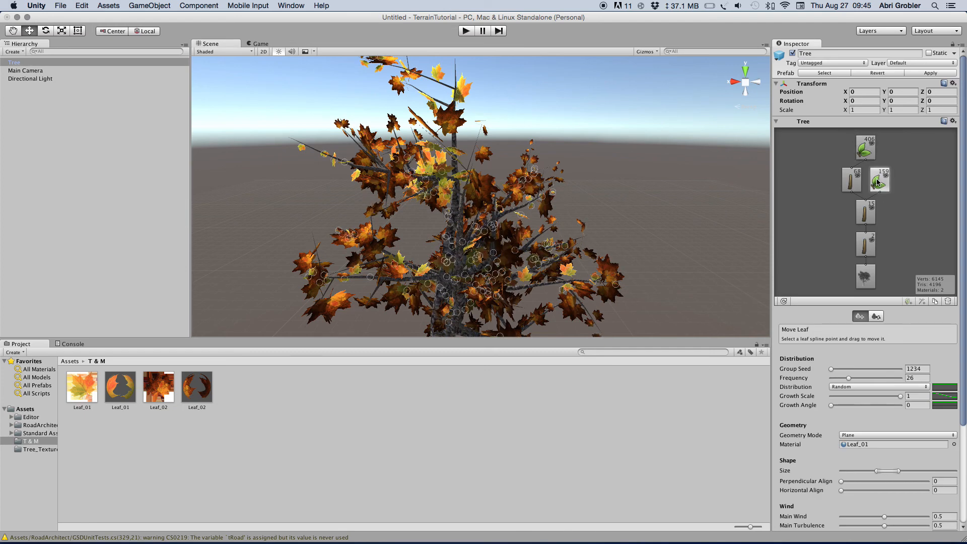
{"action": "left_click_drag", "start_coordinate": [849, 379], "coordinate": [863, 379]}
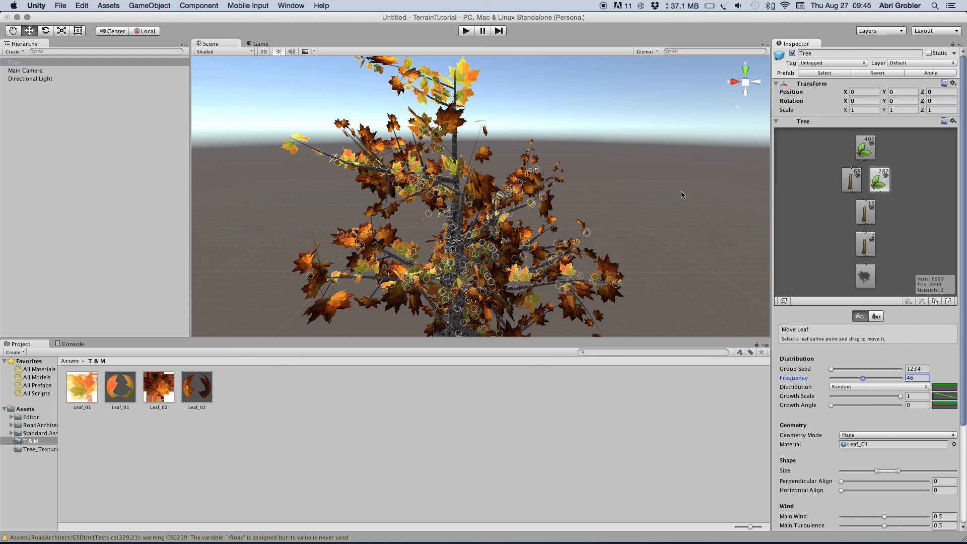
{"action": "left_click", "coordinate": [732, 234]}
{"action": "mouse_move", "coordinate": [713, 215]}
{"action": "left_mouse_down", "text": "alt"}
{"action": "mouse_move", "coordinate": [639, 219]}
{"action": "mouse_move", "coordinate": [514, 189]}
{"action": "mouse_move", "coordinate": [420, 219]}
{"action": "mouse_move", "coordinate": [458, 235]}
{"action": "mouse_move", "coordinate": [637, 225]}
{"action": "mouse_move", "coordinate": [728, 199]}
{"action": "mouse_move", "coordinate": [718, 205]}
{"action": "left_mouse_up", "text": "alt"}
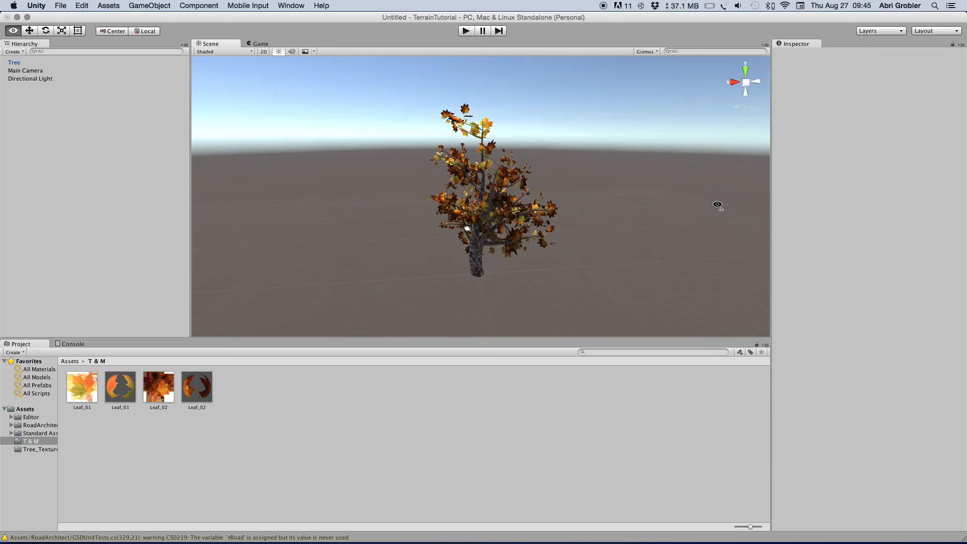
- Move the Main Camera to about X -3.68, Y 6.44, Z -15.9 so that it frames the whole tree
{"action": "left_click", "coordinate": [28, 71]}
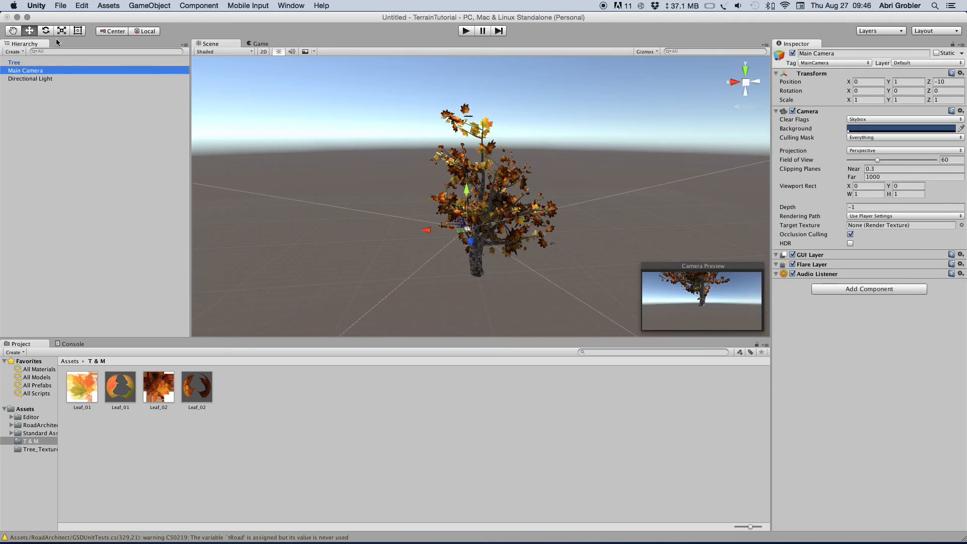
{"action": "mouse_move", "coordinate": [468, 203]}
{"action": "left_mouse_down"}
{"action": "mouse_move", "coordinate": [459, 189]}
{"action": "mouse_move", "coordinate": [448, 206]}
{"action": "mouse_move", "coordinate": [464, 209]}
{"action": "left_mouse_up"}
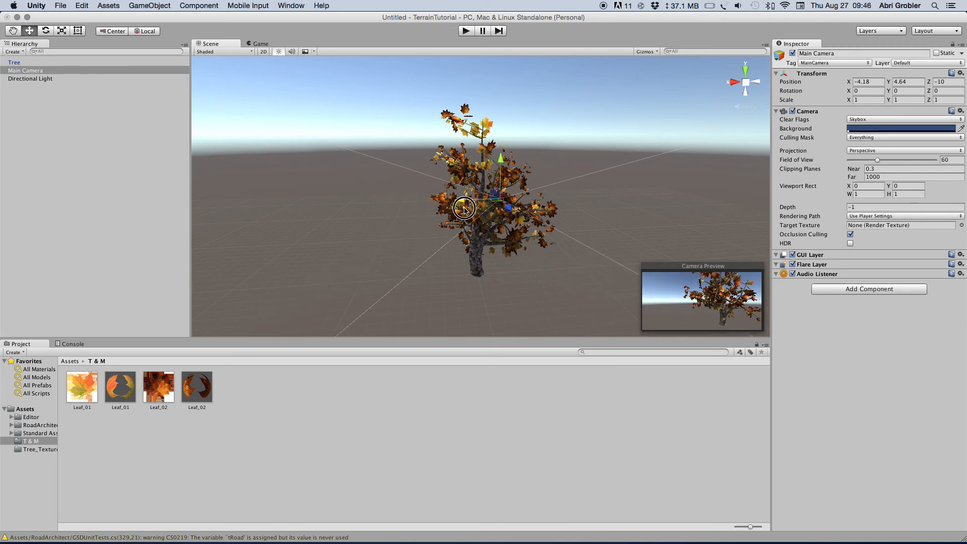
{"action": "left_click_drag", "start_coordinate": [500, 160], "coordinate": [495, 186]}
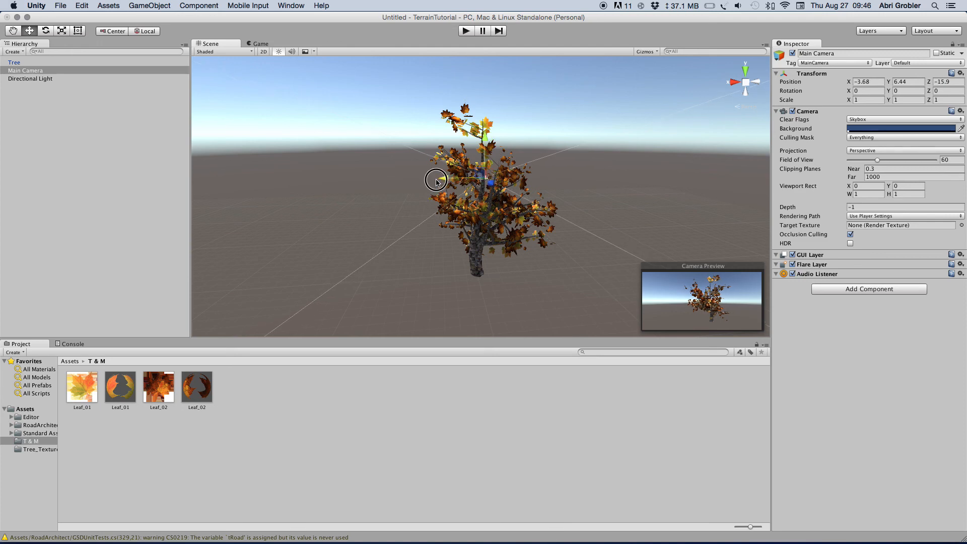
- Examine the tree's leaf coverage from the opposite side and reselect the tree
{"action": "left_click", "coordinate": [563, 255]}
{"action": "left_click_drag", "start_coordinate": [562, 254], "coordinate": [729, 293], "text": "alt"}
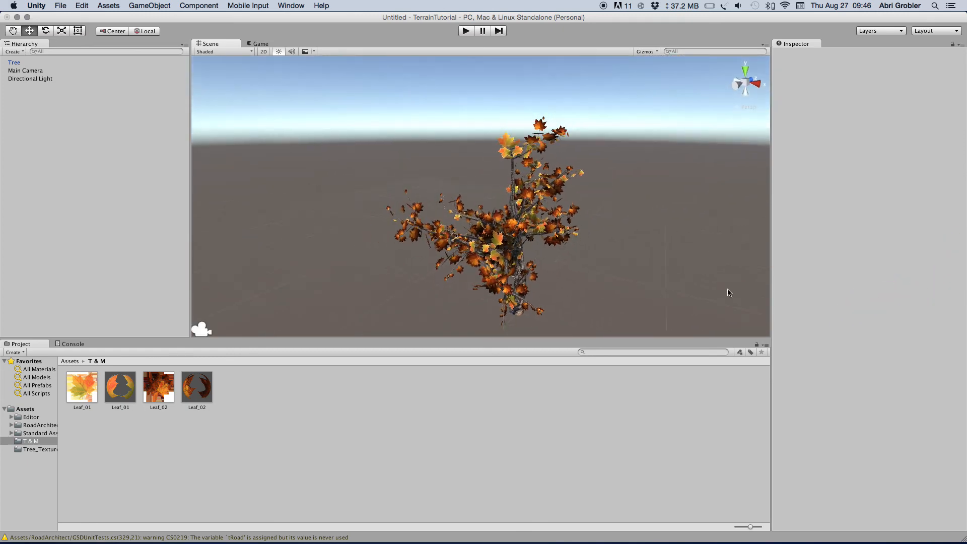
{"action": "left_click", "coordinate": [523, 252]}
{"action": "left_click_drag", "start_coordinate": [613, 237], "coordinate": [576, 262], "text": "alt"}
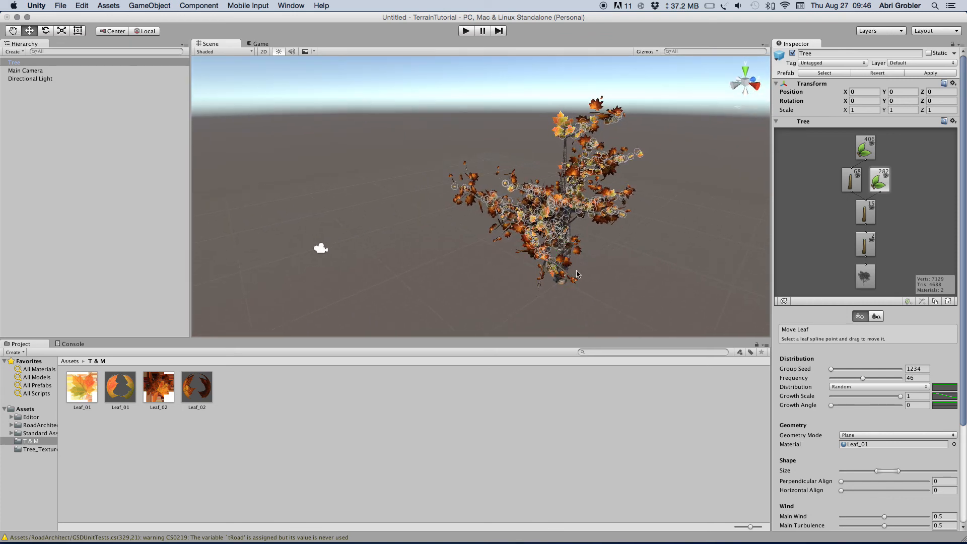